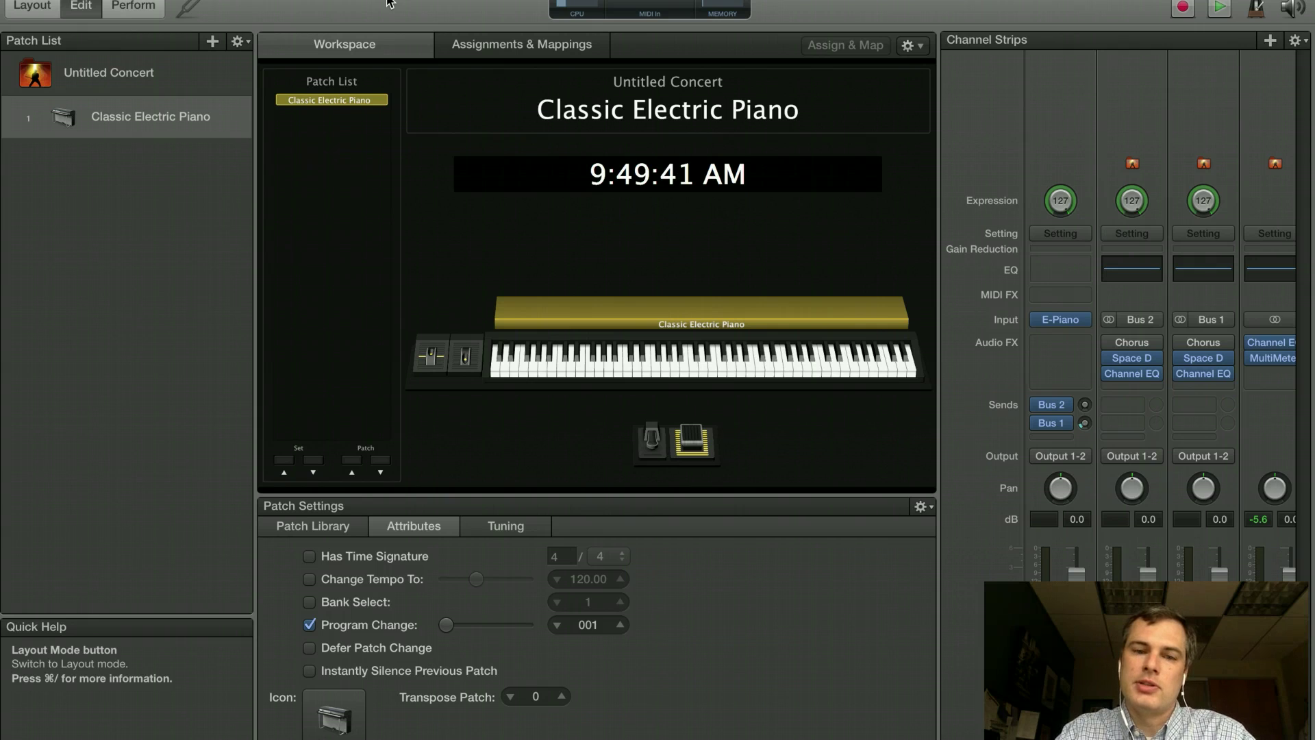
Step: Switch to Ableton Live and open the MIDI/Sync tab of Live's Preferences
{"action": "mouse_move", "coordinate": [494, 729]}
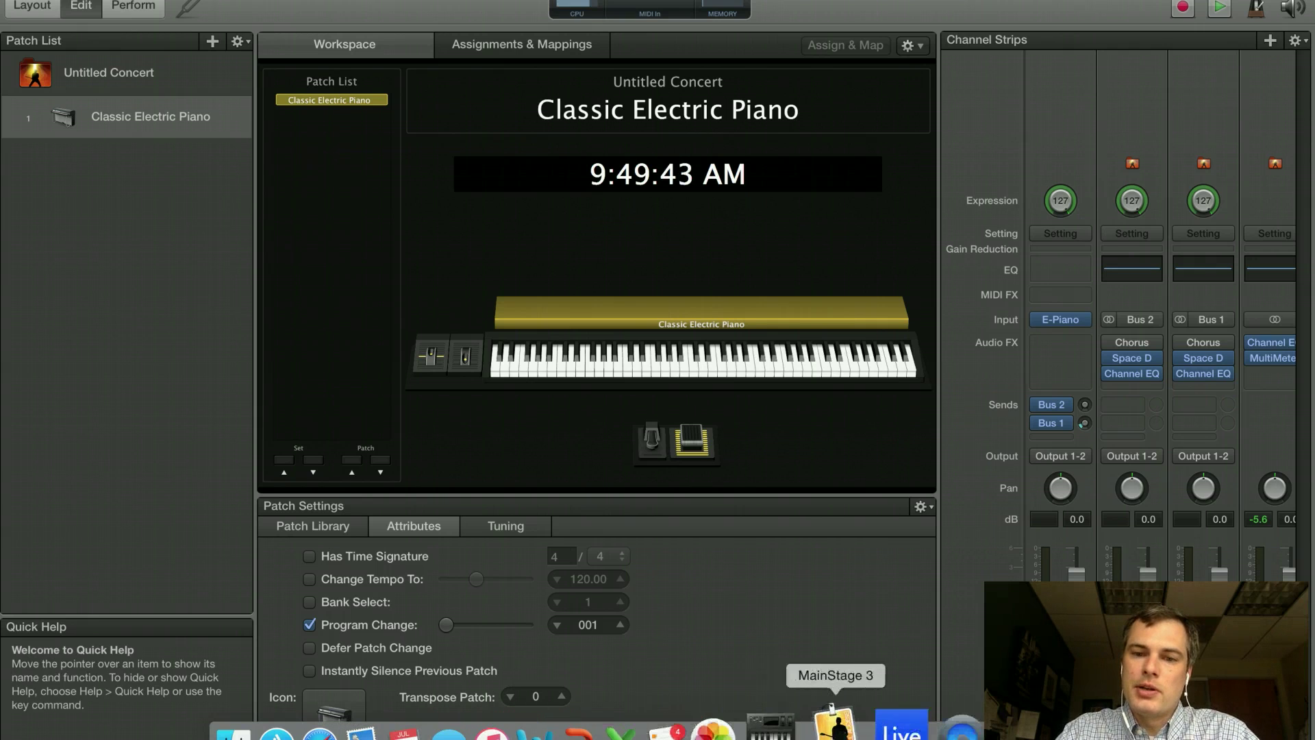
{"action": "left_click", "coordinate": [905, 723]}
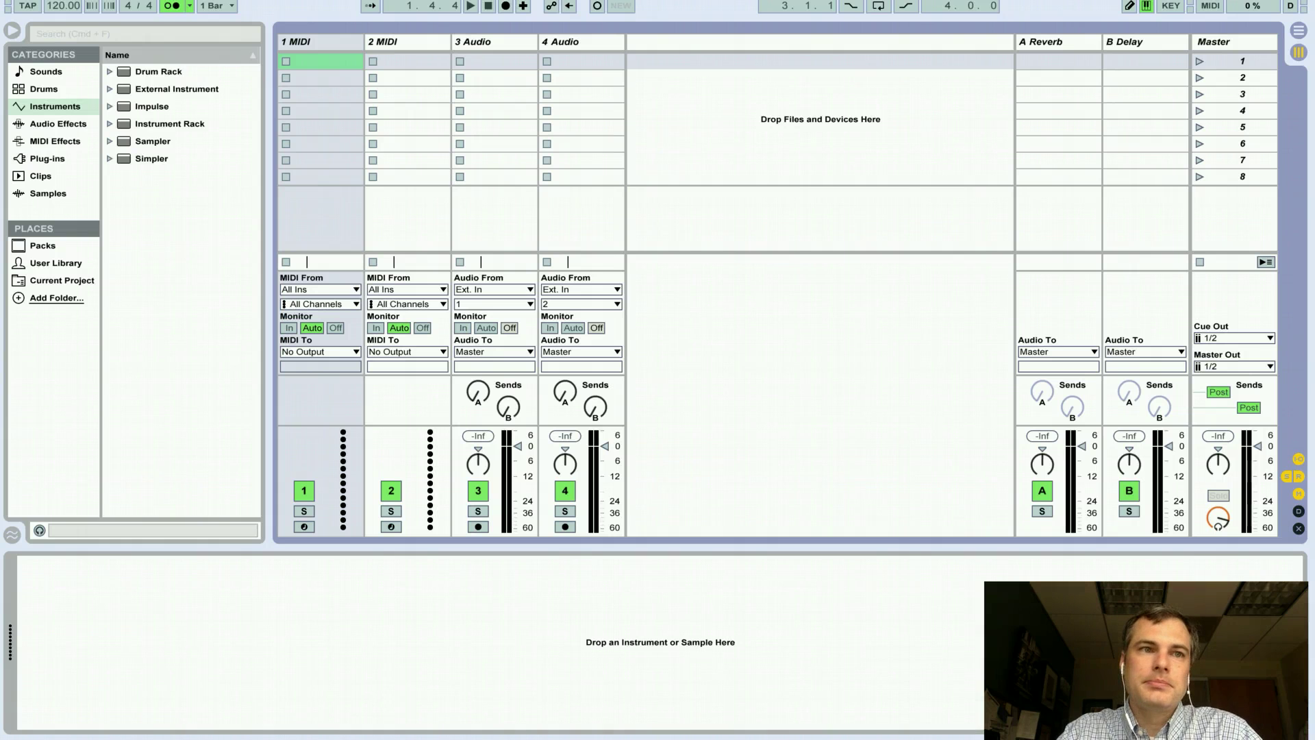
{"action": "left_click", "coordinate": [69, 3]}
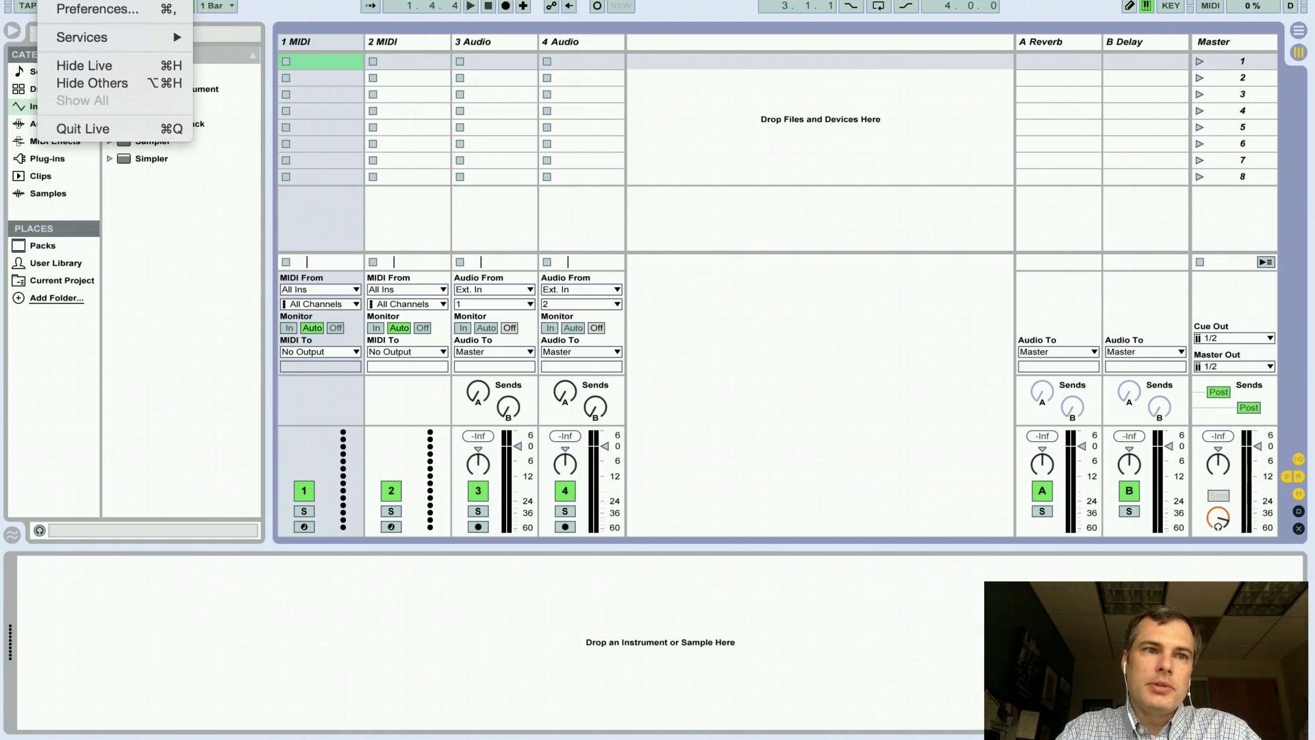
{"action": "left_click", "coordinate": [77, 10]}
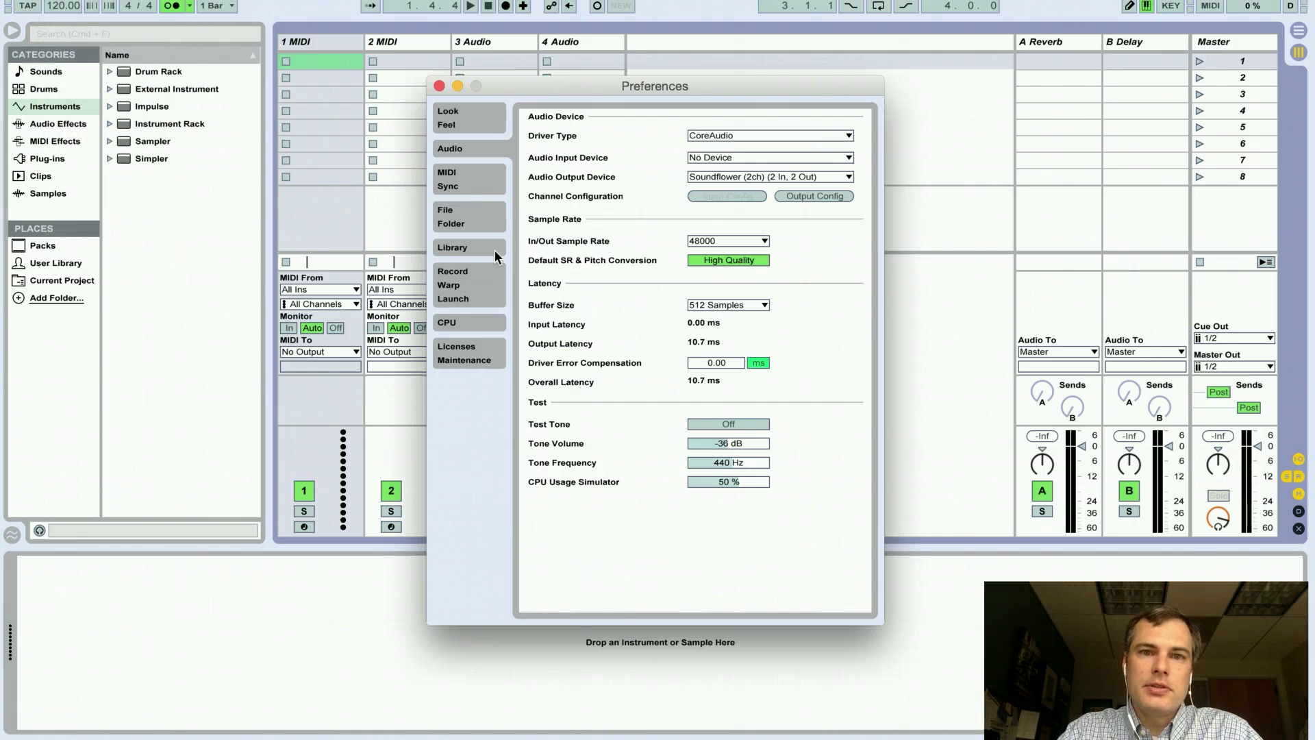
{"action": "left_click", "coordinate": [459, 194]}
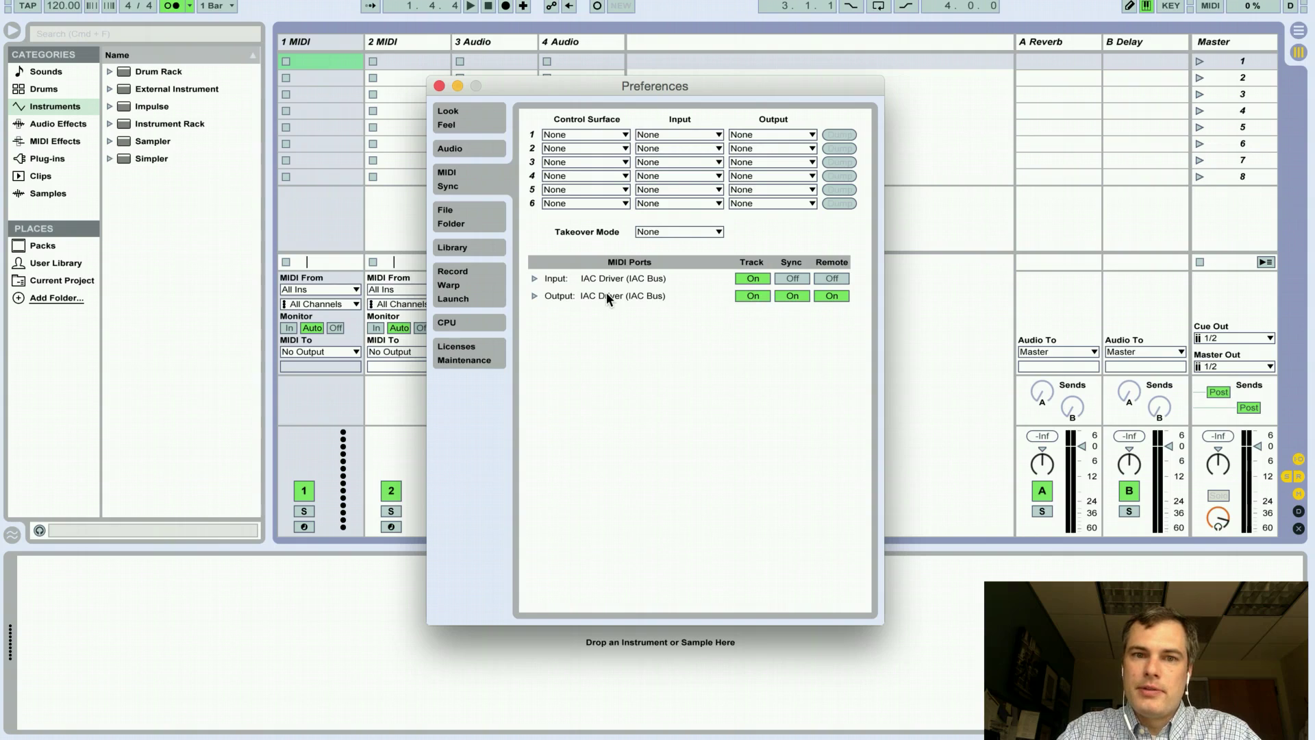
Step: Make sure Track and Sync are on for the Output: IAC Driver port
{"action": "left_click", "coordinate": [535, 296]}
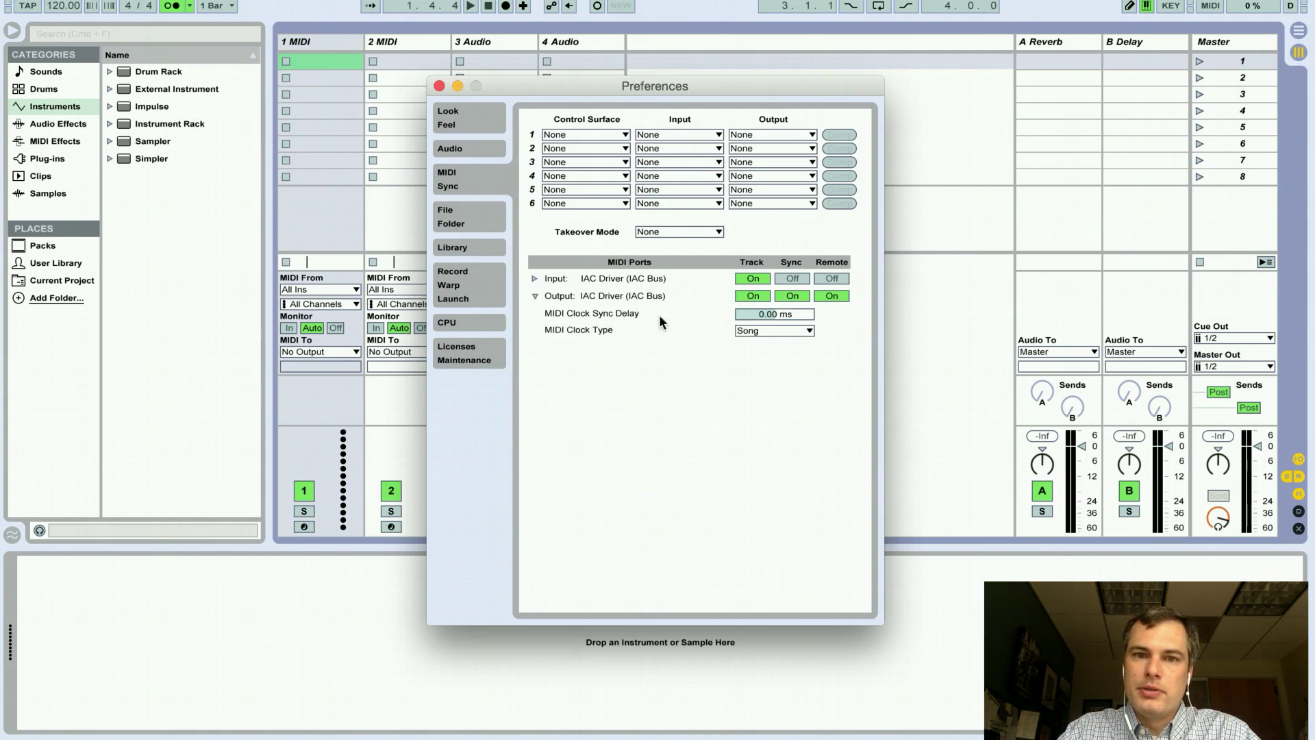
{"action": "left_click", "coordinate": [534, 296]}
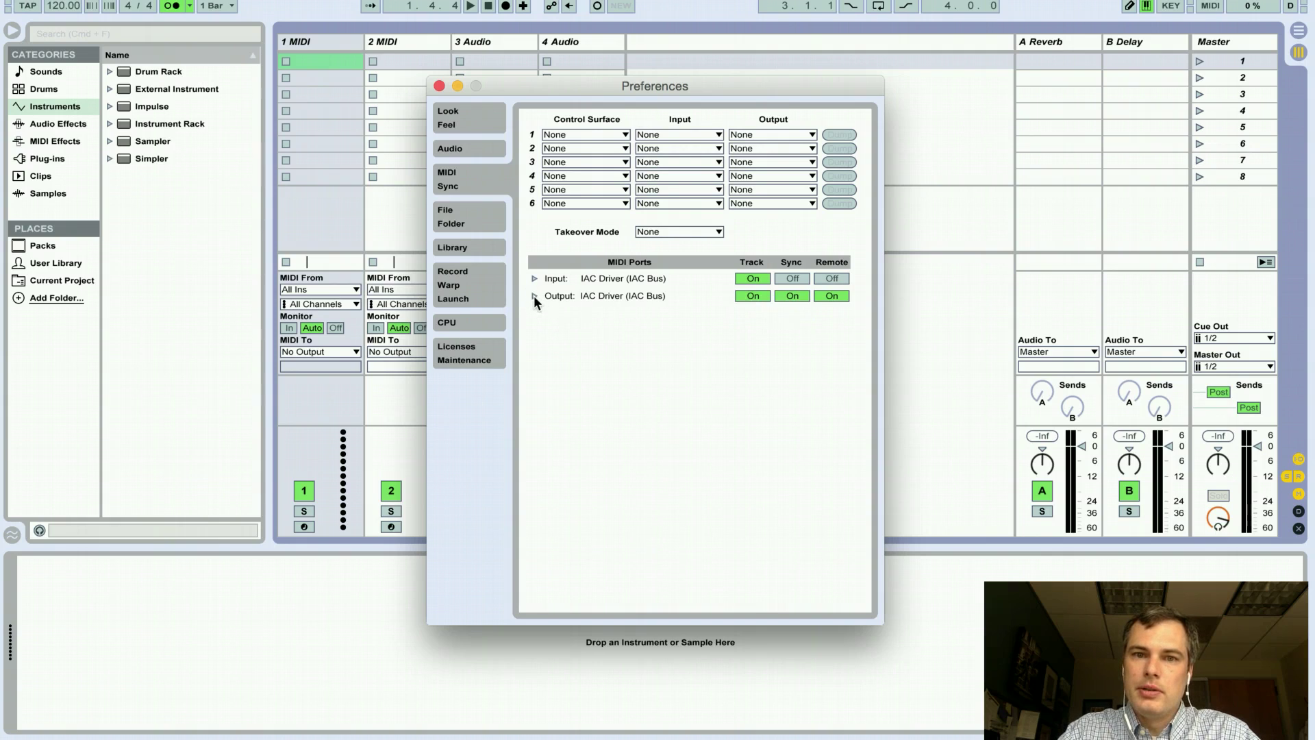
{"action": "left_click", "coordinate": [752, 296]}
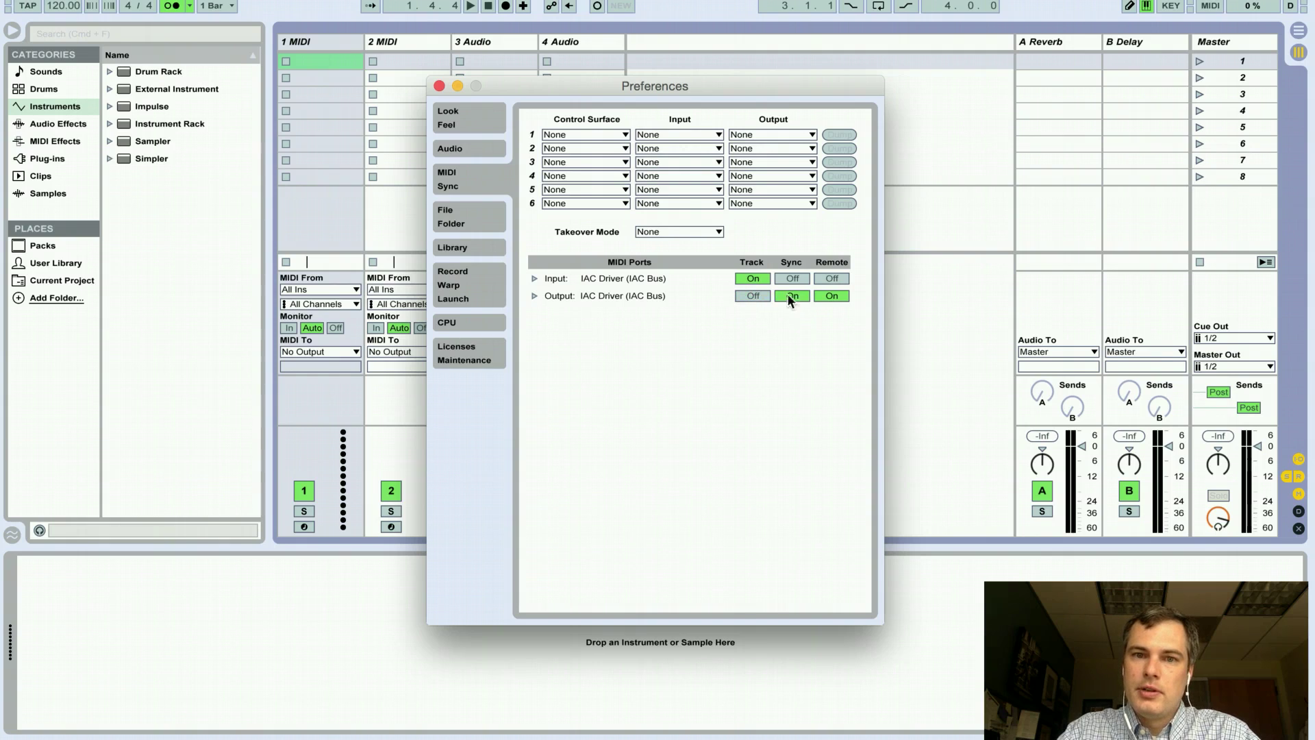
{"action": "left_click", "coordinate": [793, 295]}
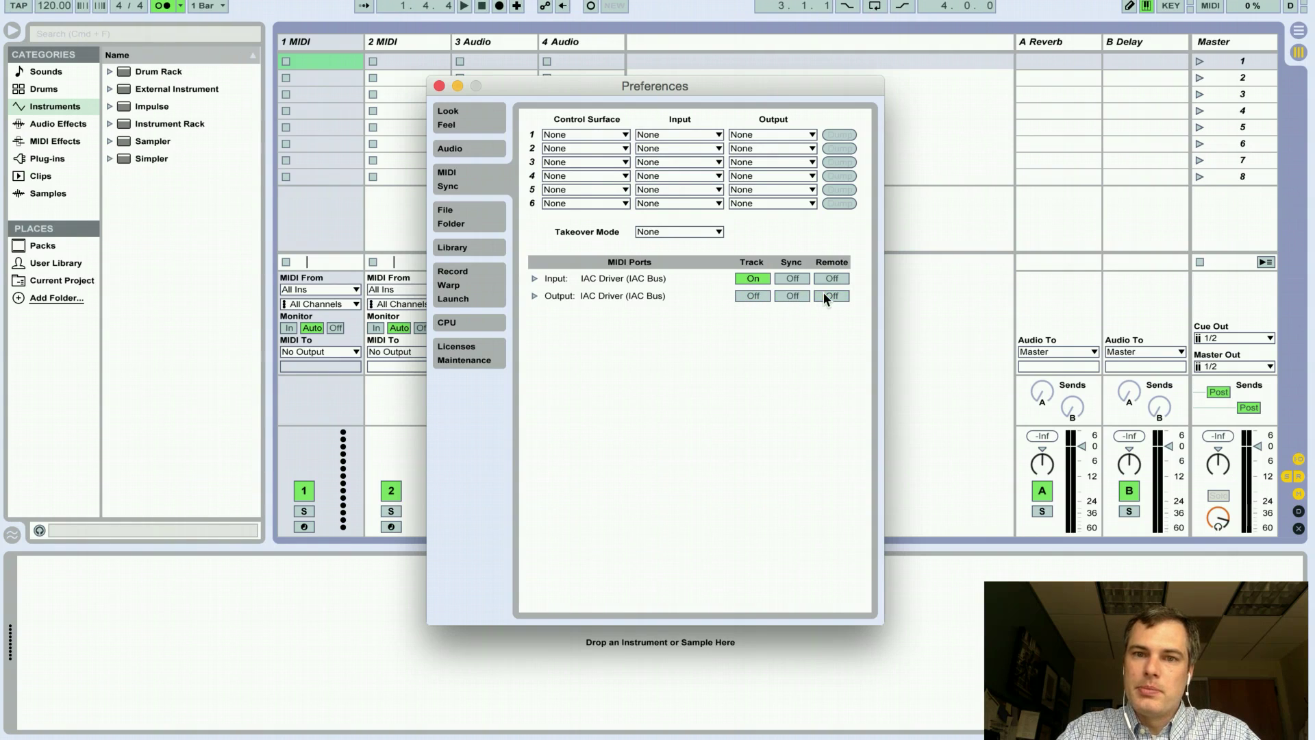
{"action": "left_click", "coordinate": [792, 296]}
{"action": "left_click", "coordinate": [752, 296]}
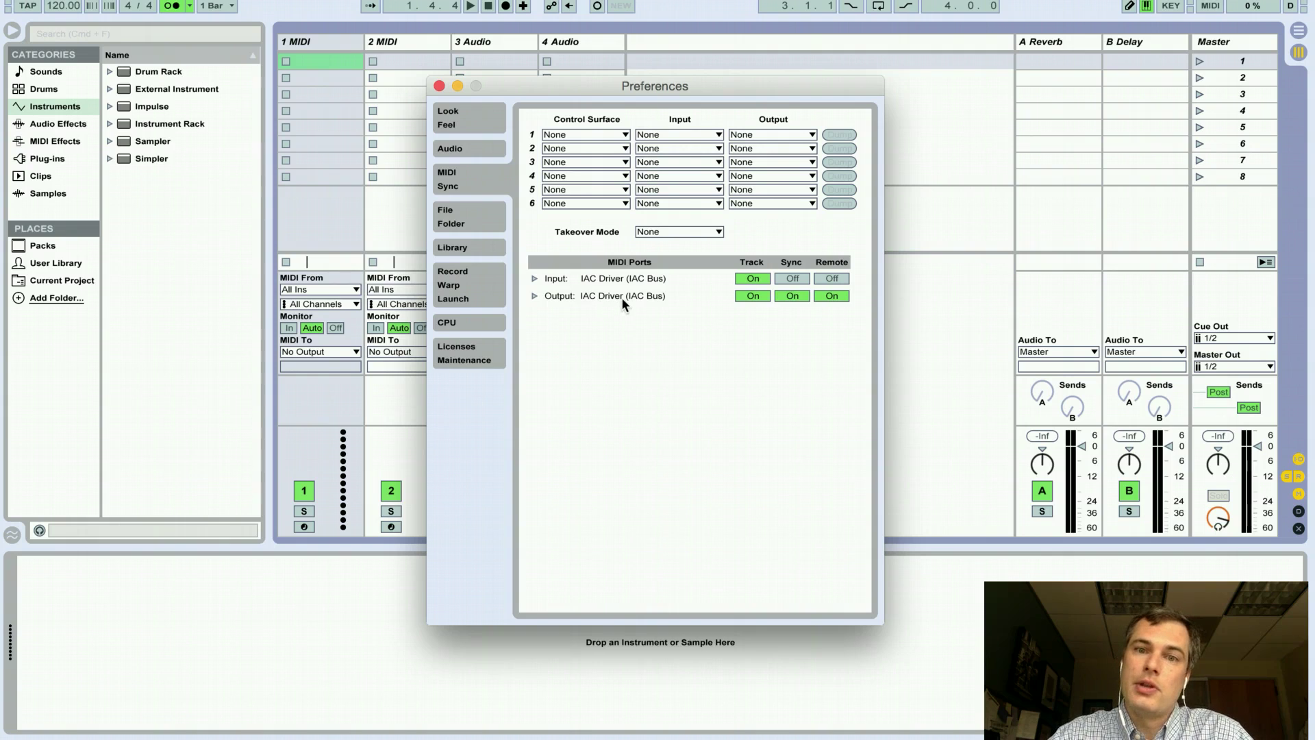
Step: Close Live's Preferences and bring MainStage's Classic Electric Piano concert back to the front
{"action": "left_click", "coordinate": [439, 86]}
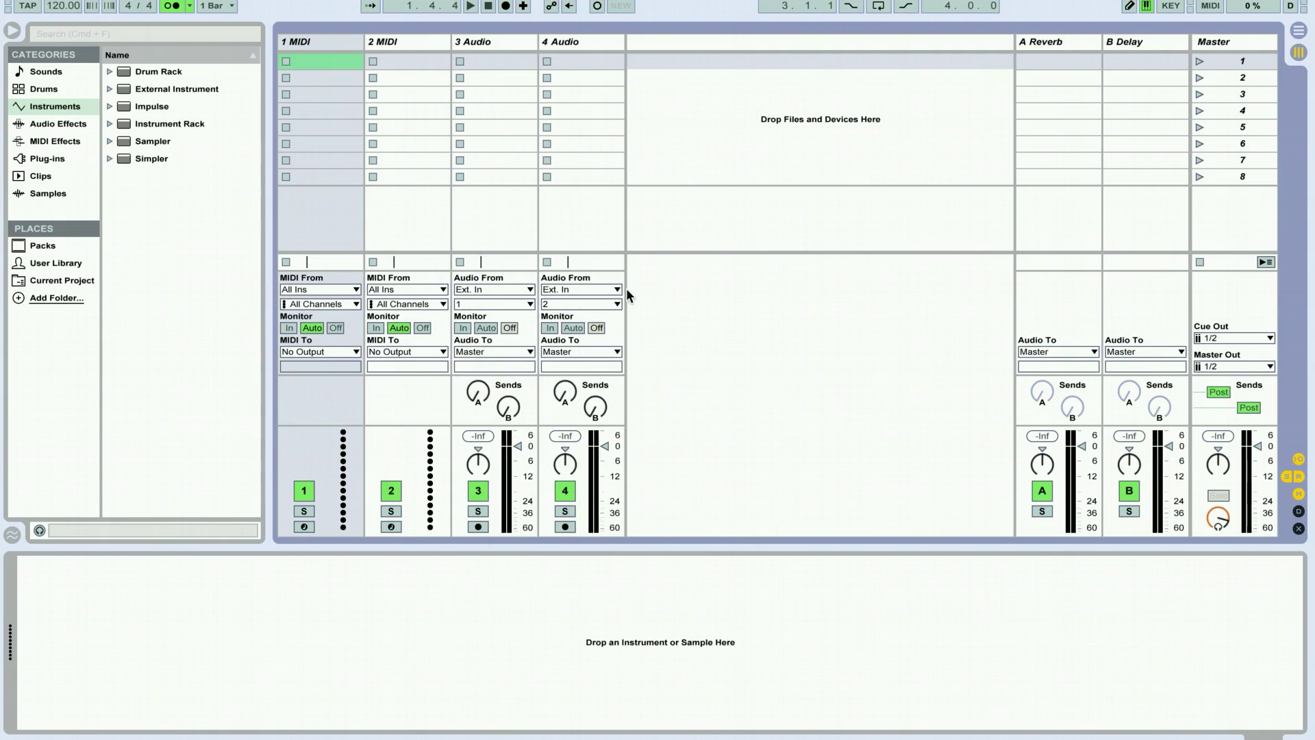
{"action": "key", "text": "super+Tab"}
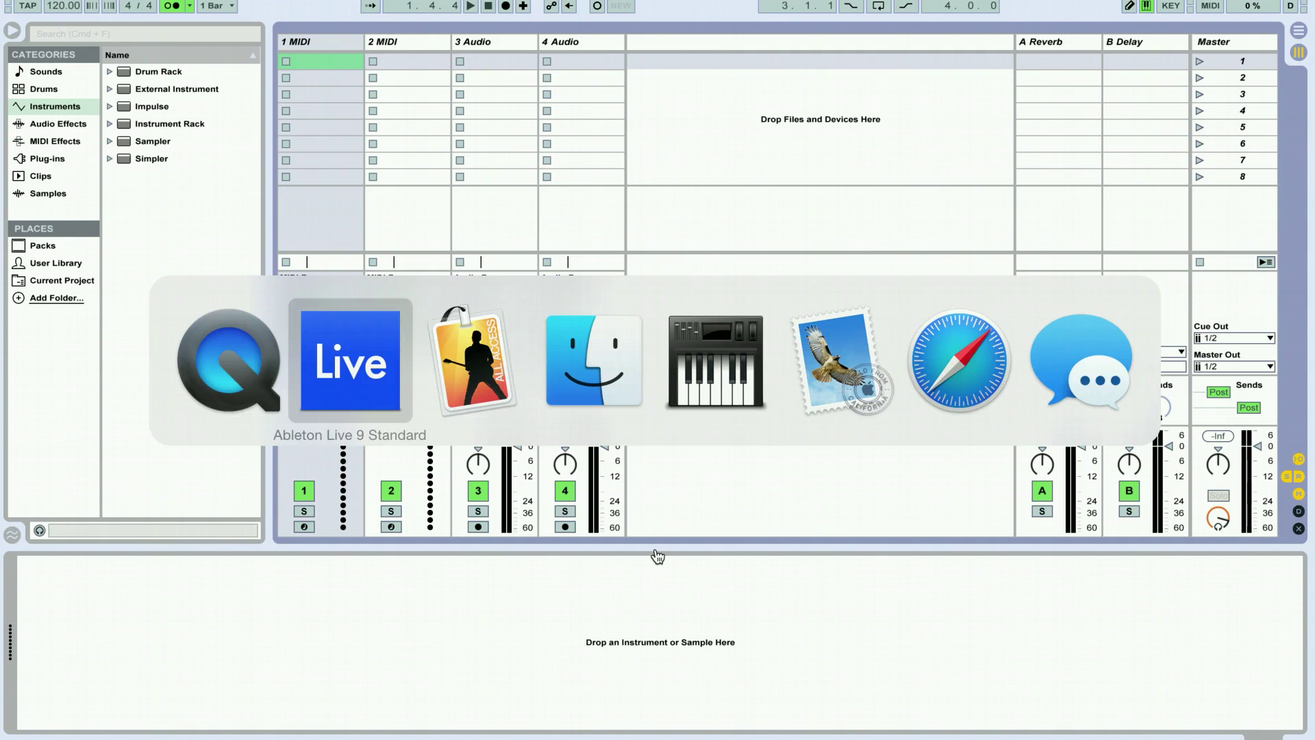
{"action": "key", "text": "super+Tab"}
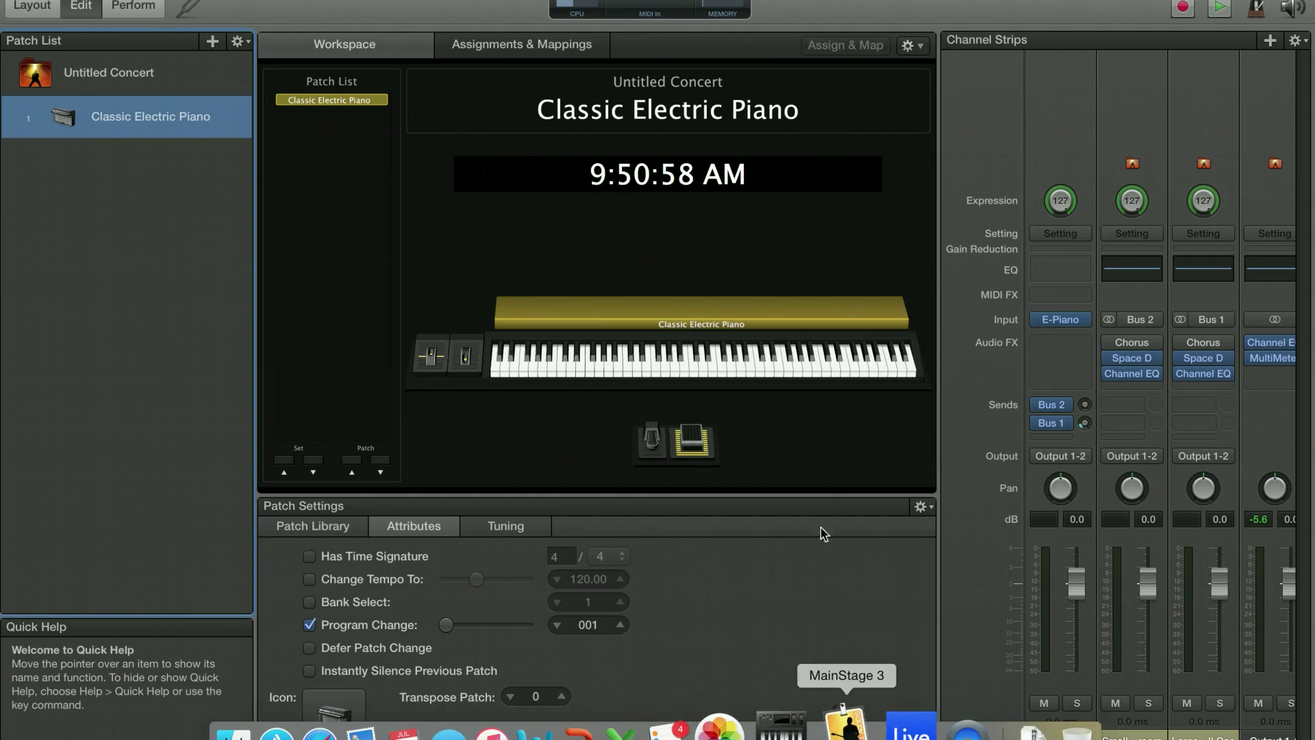
{"action": "left_click", "coordinate": [1005, 8]}
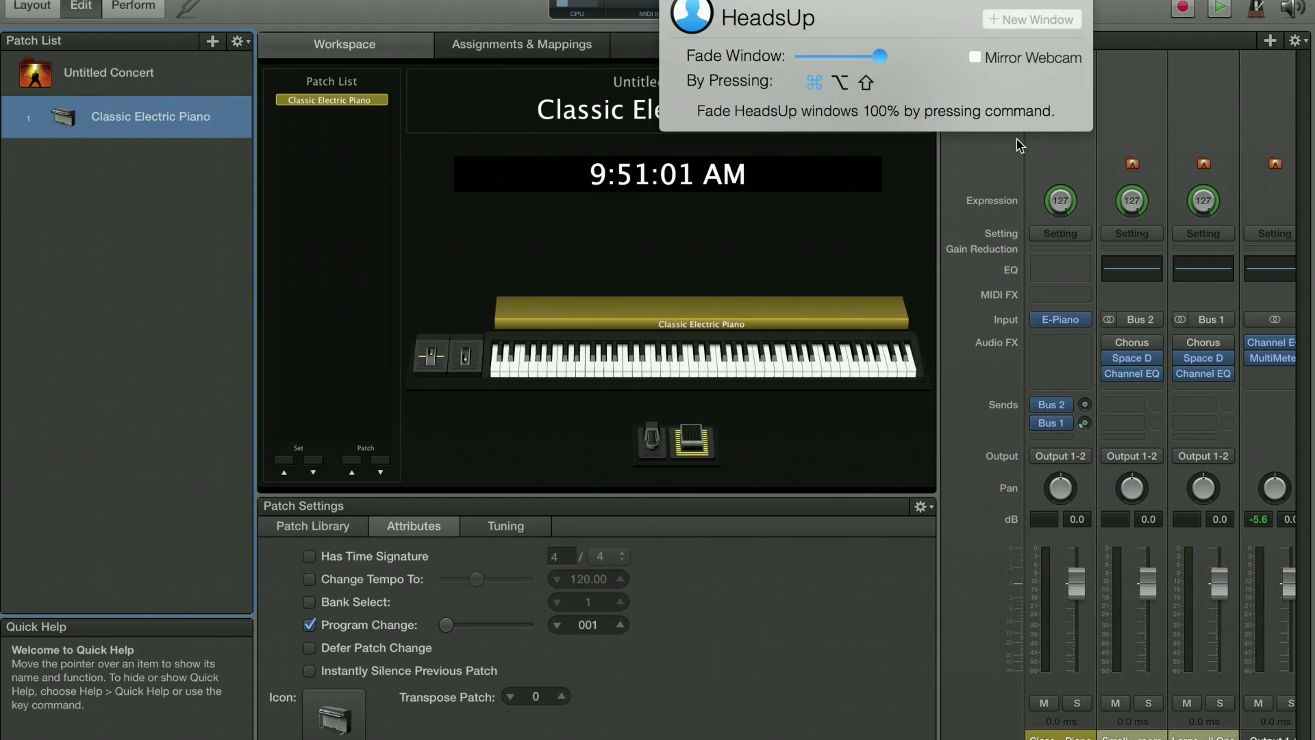
{"action": "left_click", "coordinate": [1017, 21]}
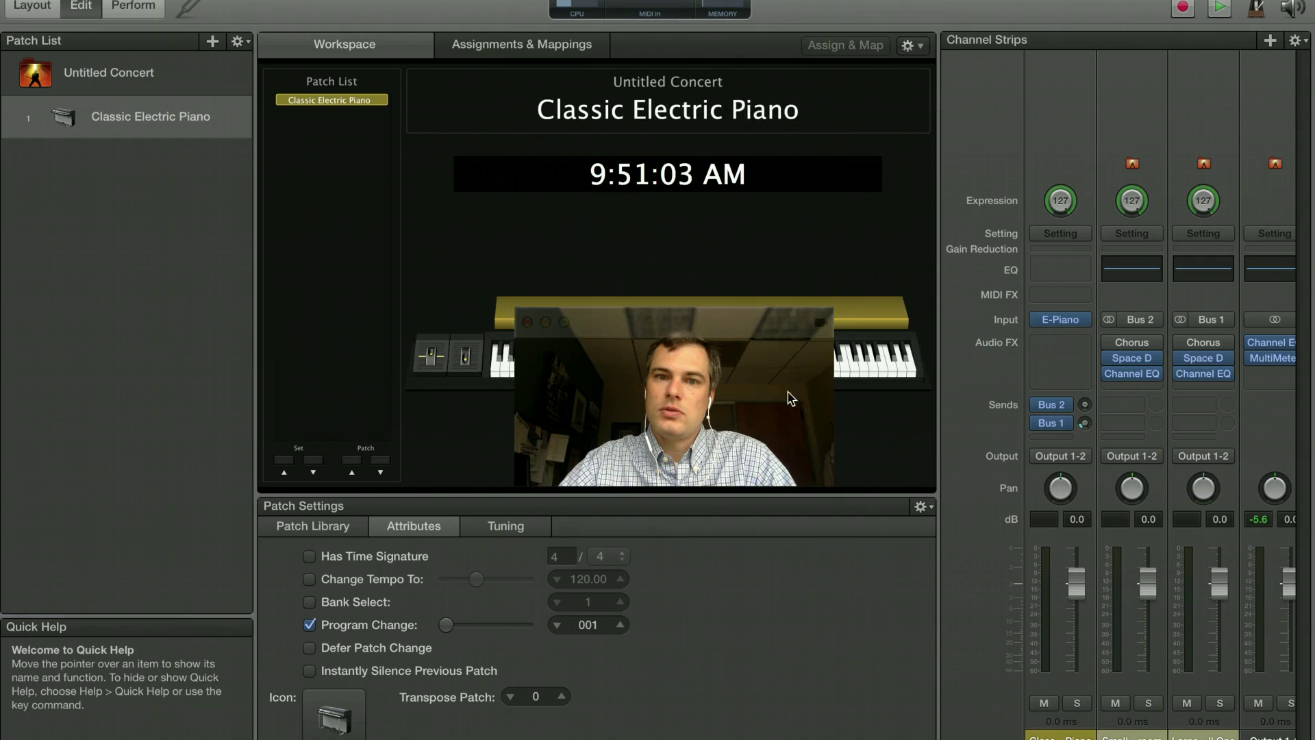
{"action": "left_click_drag", "start_coordinate": [685, 329], "coordinate": [1166, 599]}
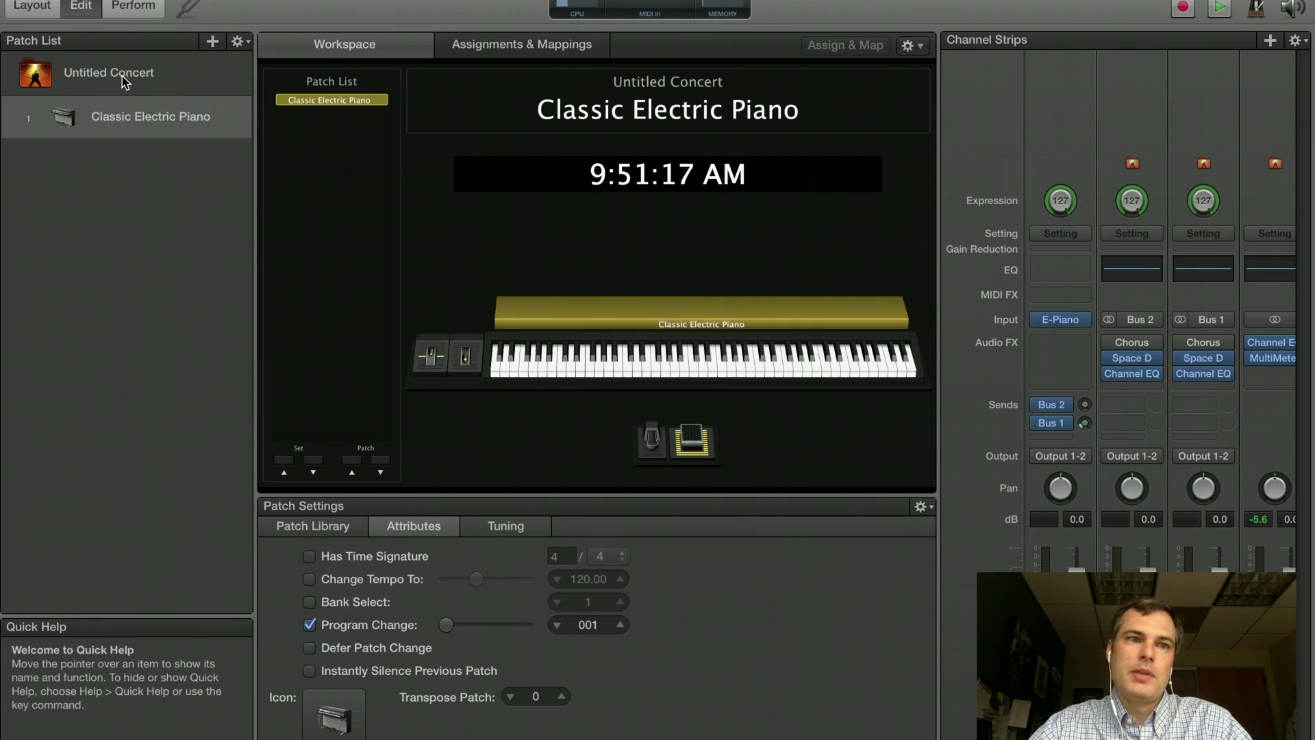
Step: In Concert Settings > Timing, tick Get Tempo From MIDI Input with IAC Bus as the device
{"action": "left_click", "coordinate": [185, 122]}
{"action": "left_click", "coordinate": [145, 76]}
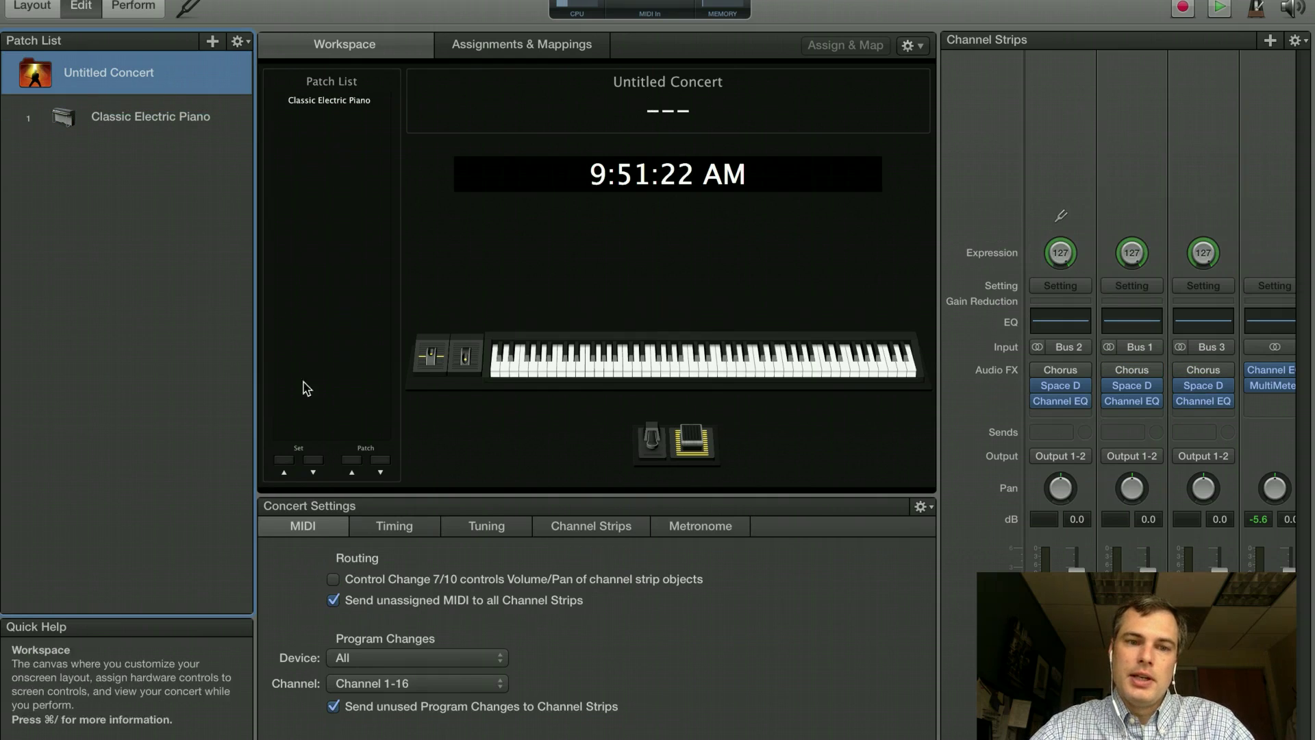
{"action": "left_click", "coordinate": [397, 532]}
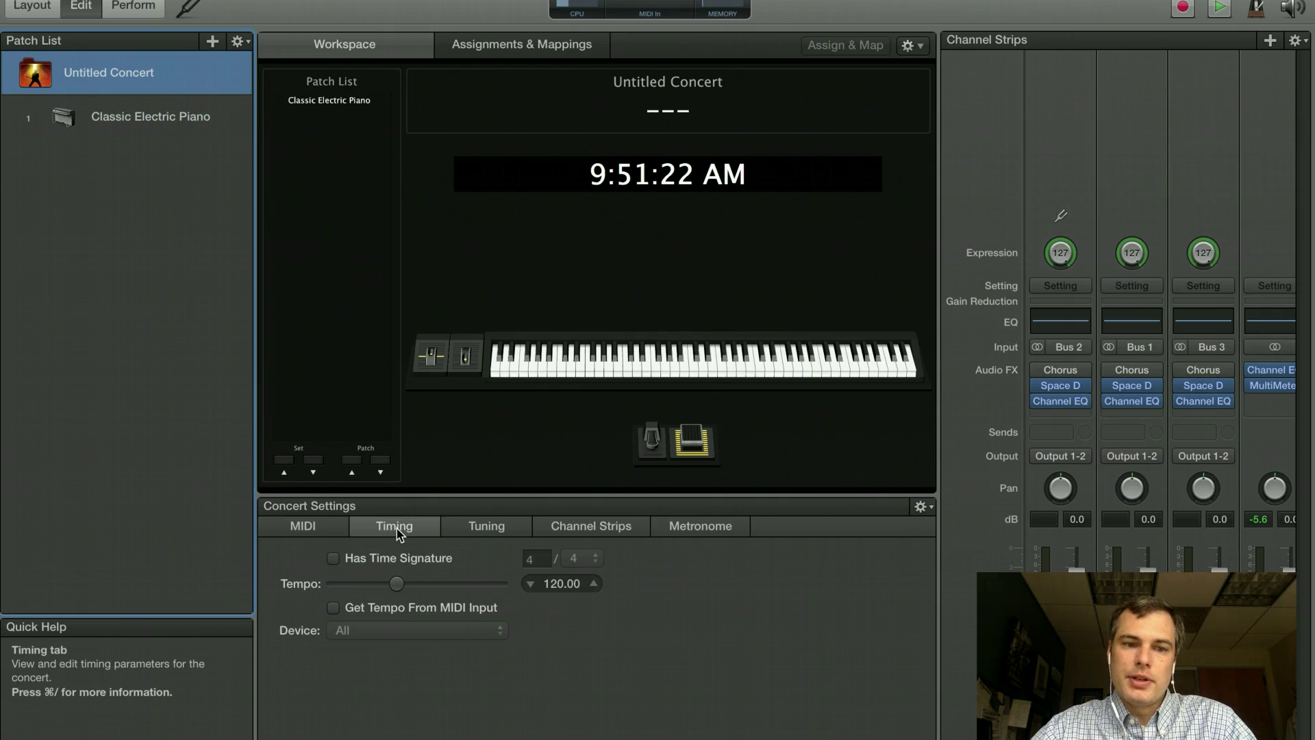
{"action": "left_click", "coordinate": [334, 608]}
{"action": "left_click", "coordinate": [409, 628]}
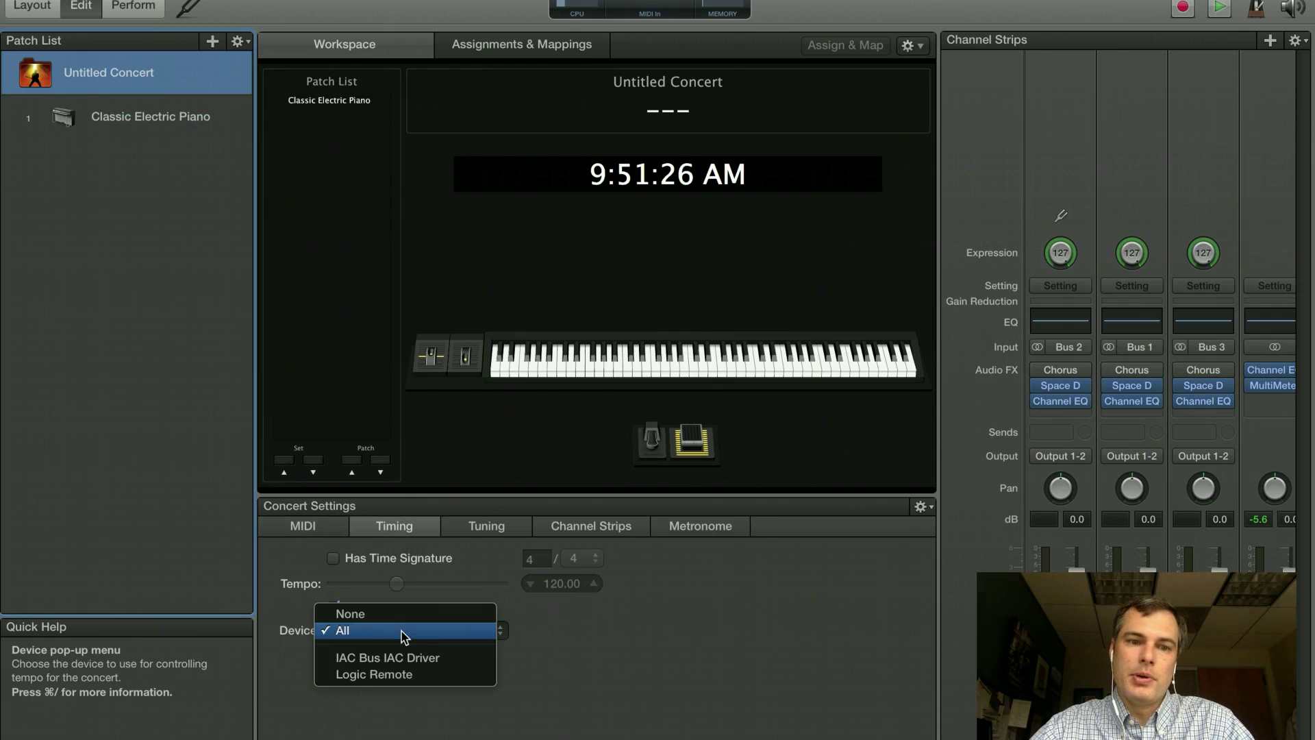
{"action": "key", "text": "Escape"}
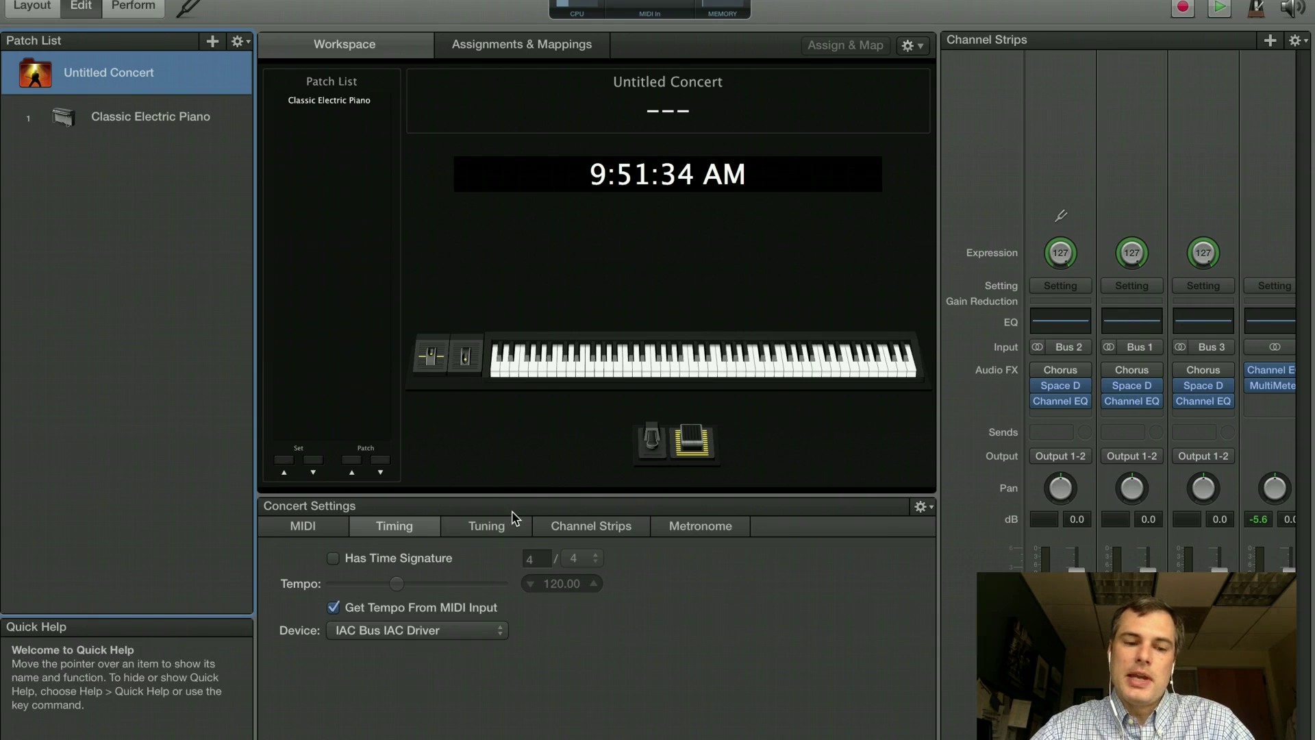
{"action": "key", "text": "super+Tab"}
{"action": "key", "text": "super+Tab"}
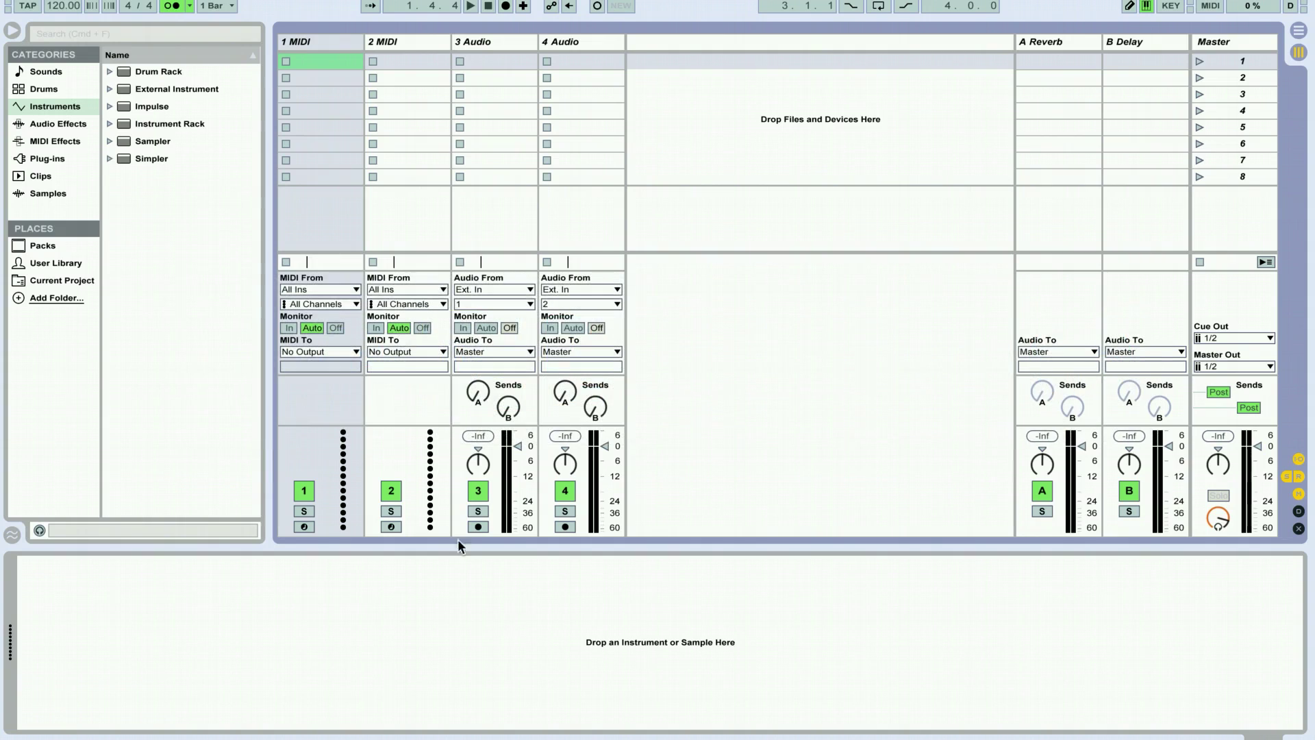
Step: Set Live's tempo to 80 BPM and check the tempo MainStage picks up
{"action": "left_click", "coordinate": [61, 8]}
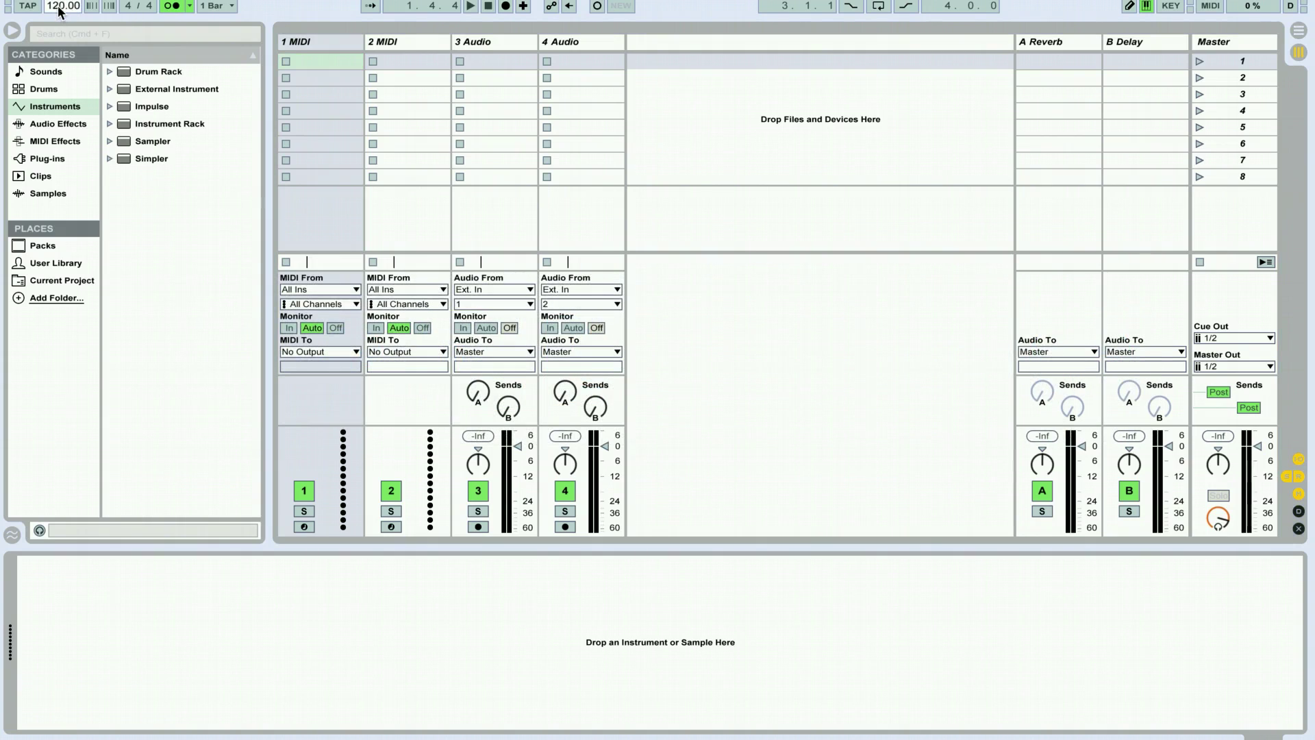
{"action": "type", "text": "80"}
{"action": "key", "text": "Return"}
{"action": "key", "text": "super+Tab"}
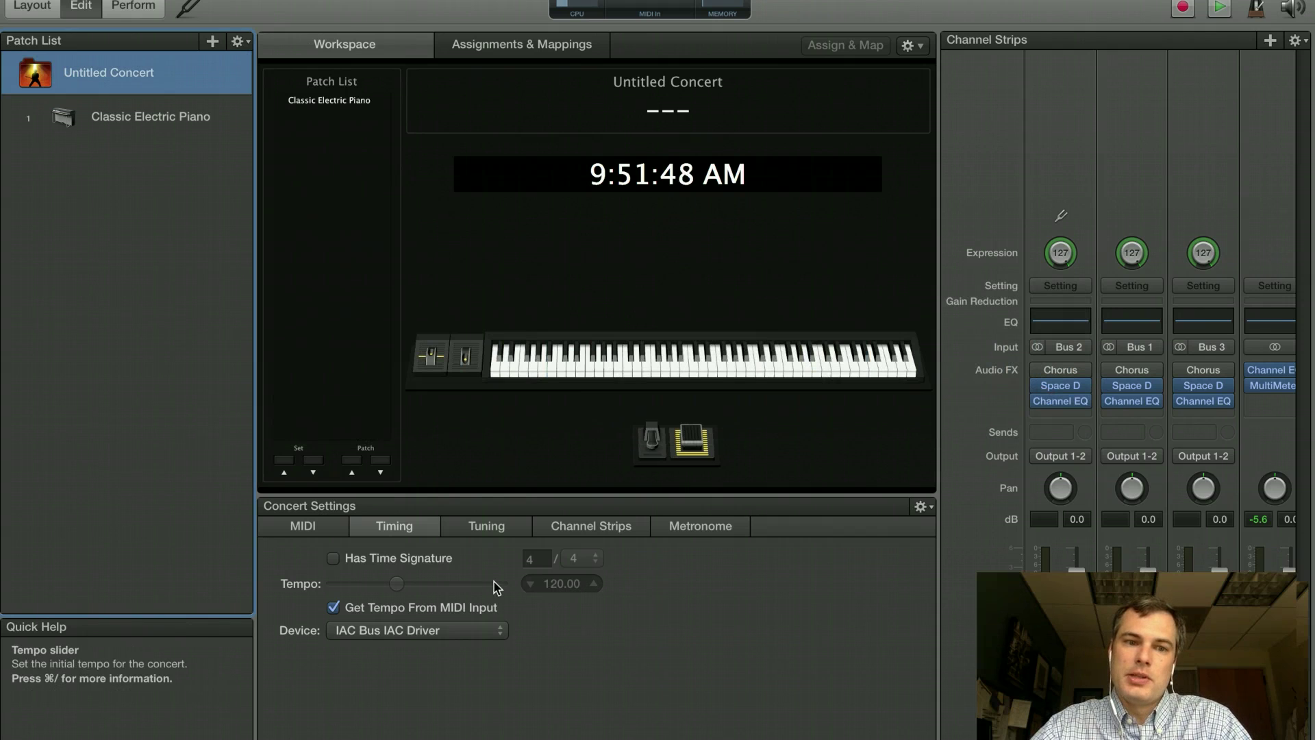
{"action": "key", "text": "super+Tab"}
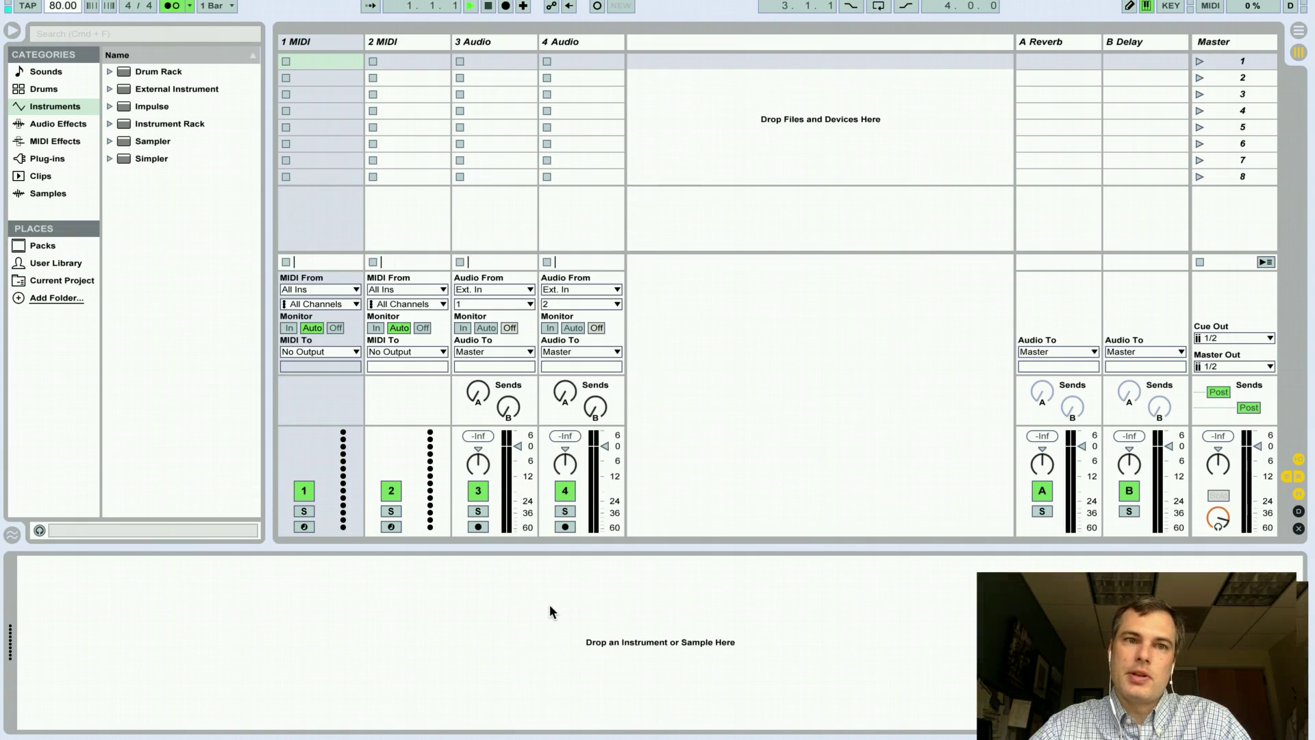
{"action": "key", "text": "super+Tab"}
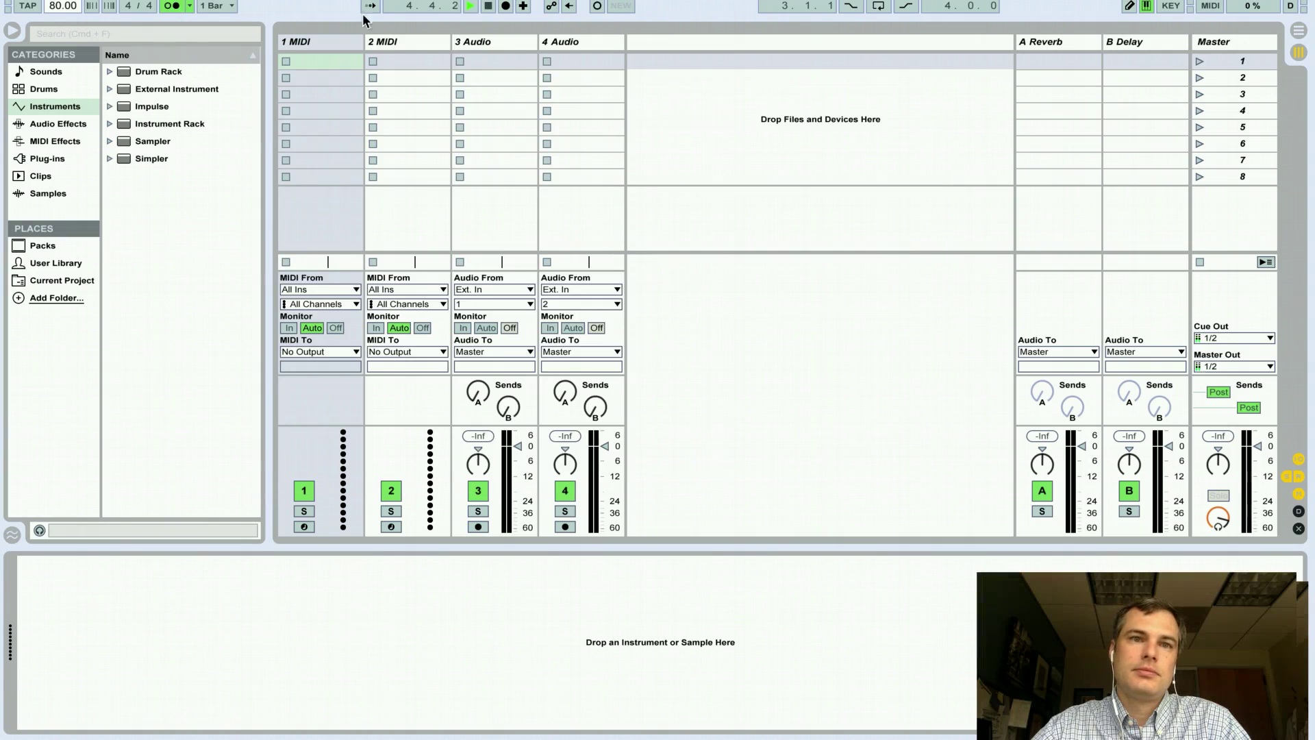
Step: Stop Live's playback, return the song position to the start, and turn off the metronome
{"action": "left_click", "coordinate": [487, 6]}
{"action": "left_click", "coordinate": [488, 6]}
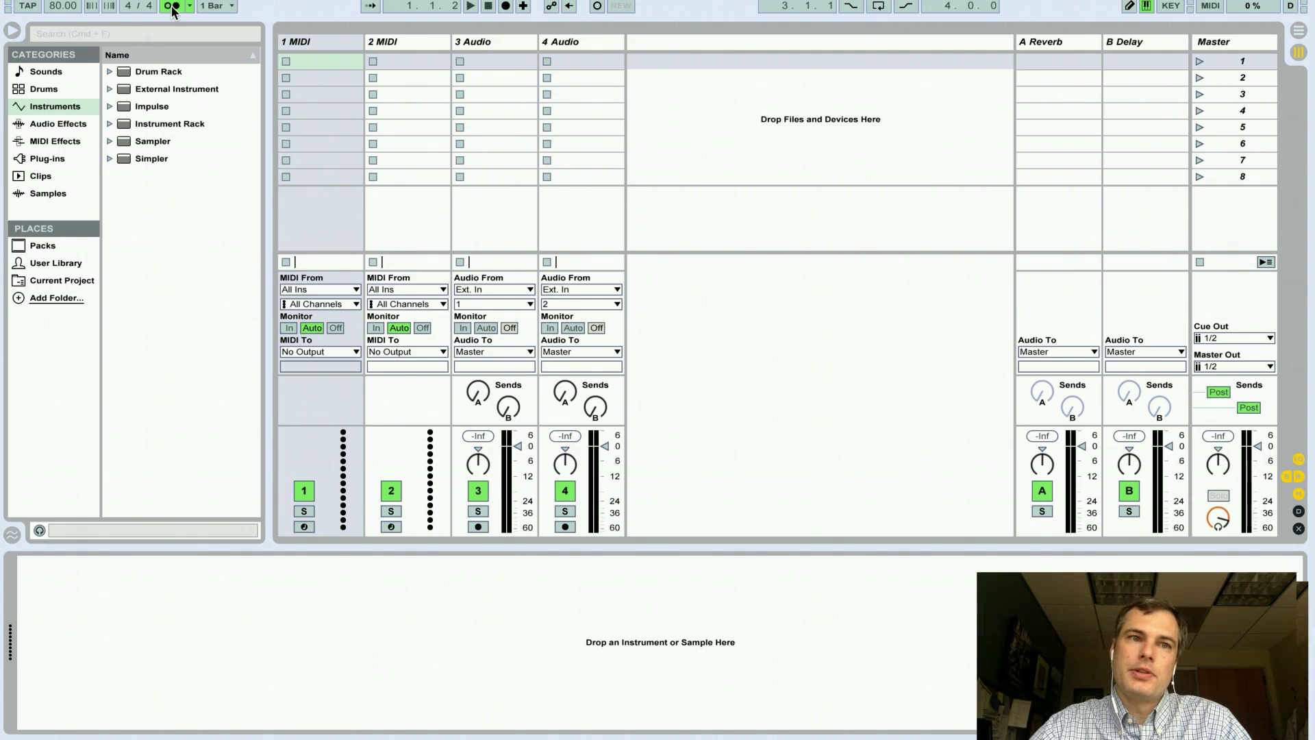
{"action": "left_click", "coordinate": [172, 7]}
Step: Return to MainStage's Timing settings, where the tempo now reads 80.04
{"action": "key", "text": "Tab"}
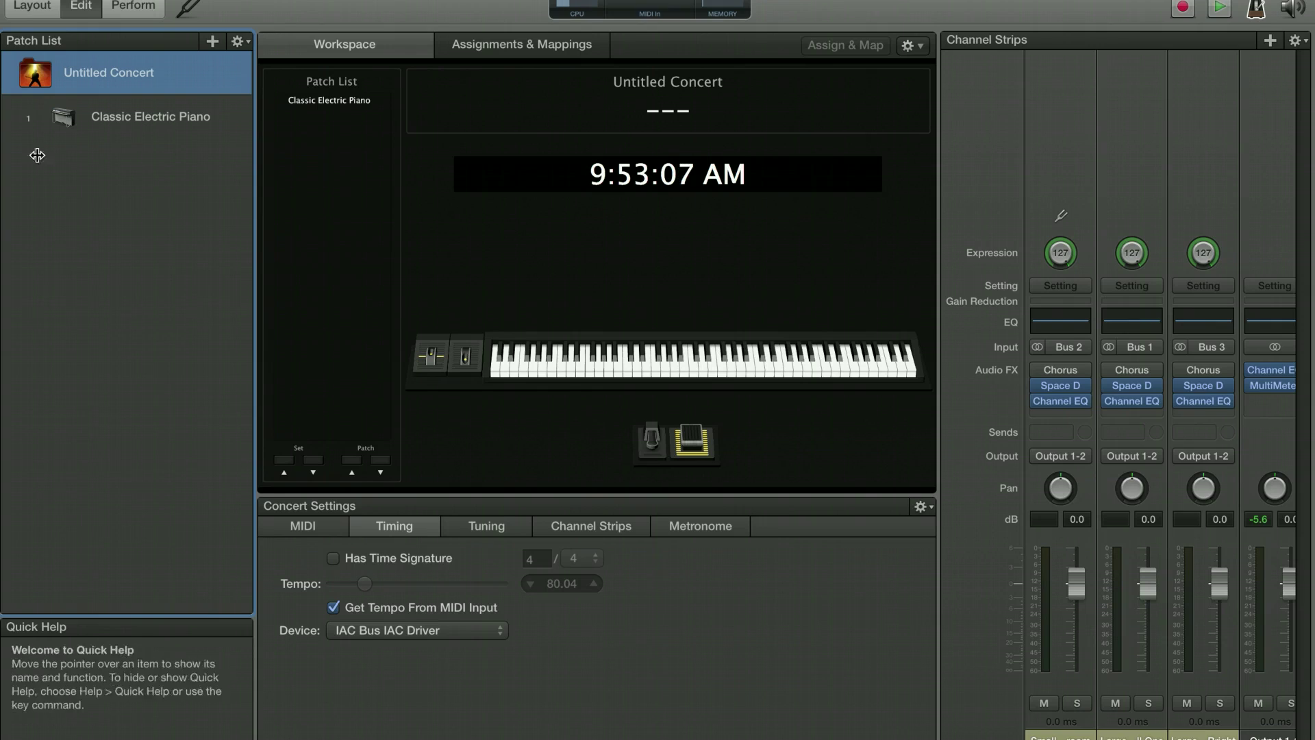
Step: In Layout mode, add two button controls side by side beneath the patch list
{"action": "left_click", "coordinate": [38, 21]}
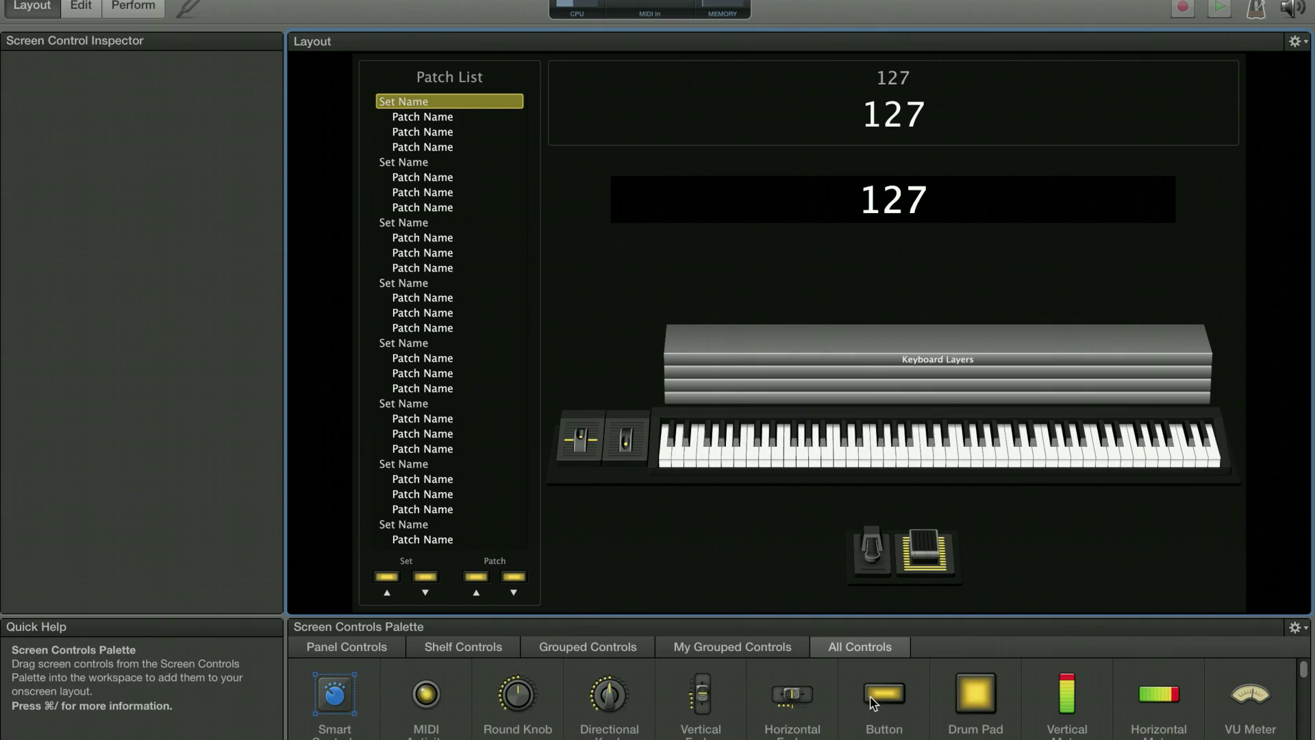
{"action": "left_click_drag", "start_coordinate": [885, 699], "coordinate": [591, 572]}
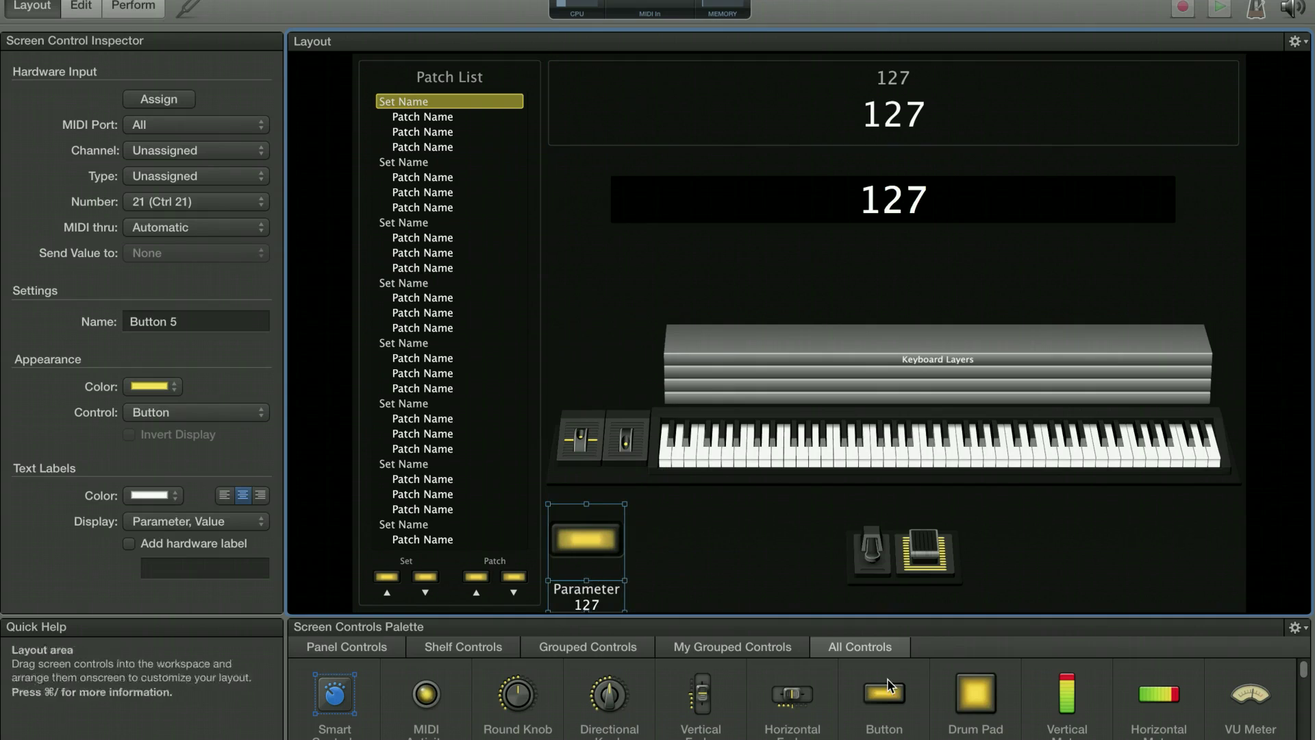
{"action": "left_click_drag", "start_coordinate": [893, 702], "coordinate": [671, 568]}
Step: Set Button 5 to IAC Bus IAC Driver input, Single Value type, Number MMC Play
{"action": "left_click", "coordinate": [592, 546]}
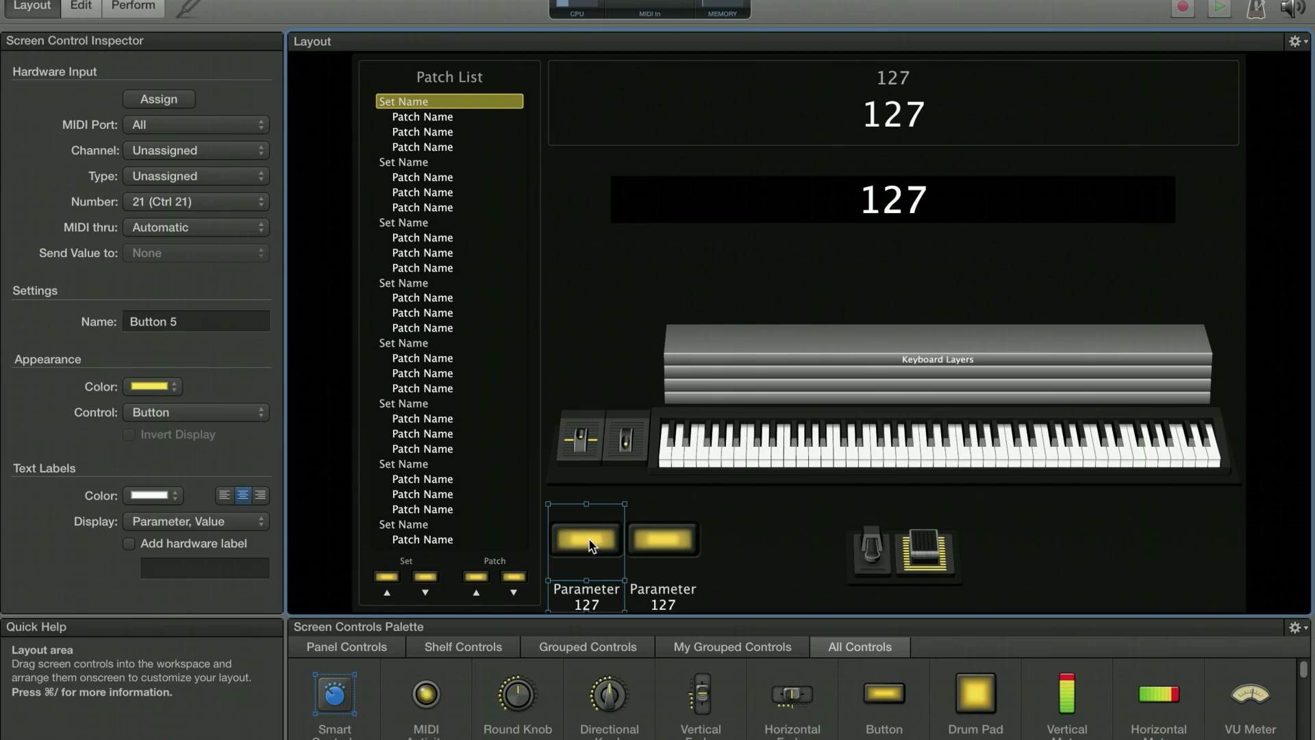
{"action": "left_click", "coordinate": [171, 125]}
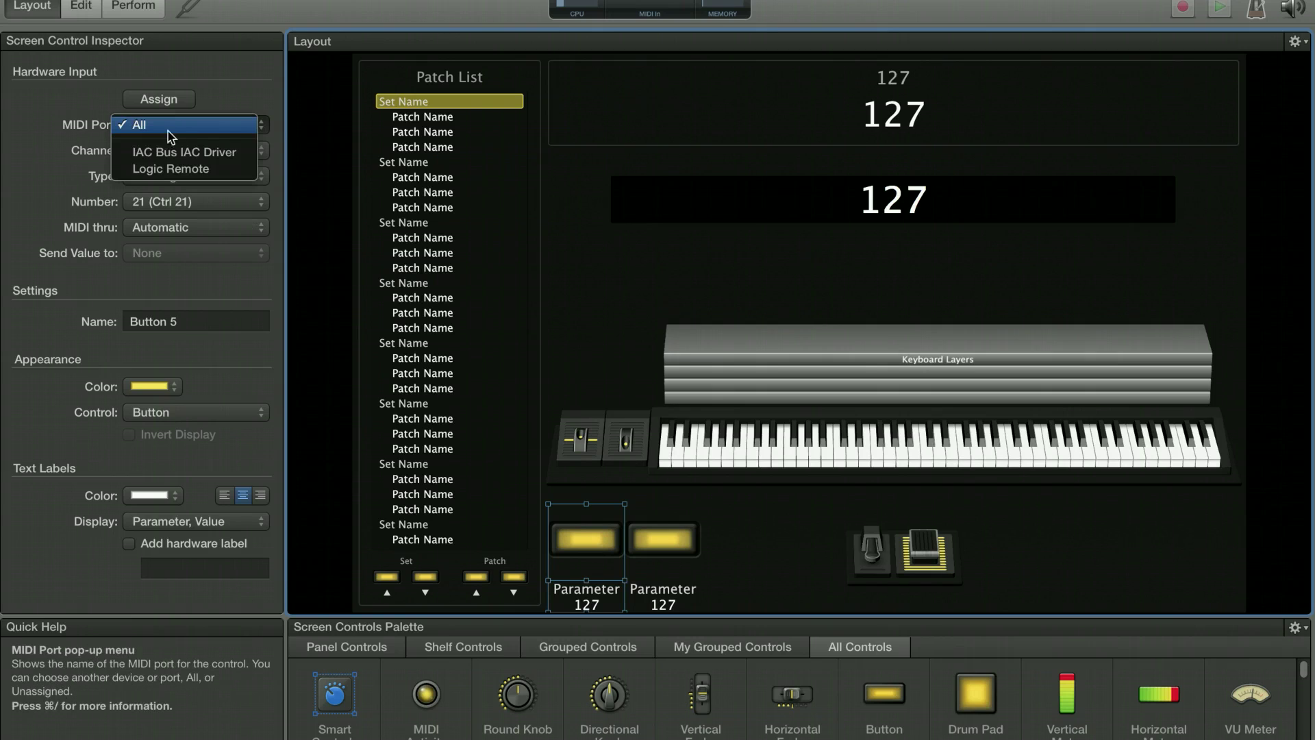
{"action": "left_click", "coordinate": [175, 152]}
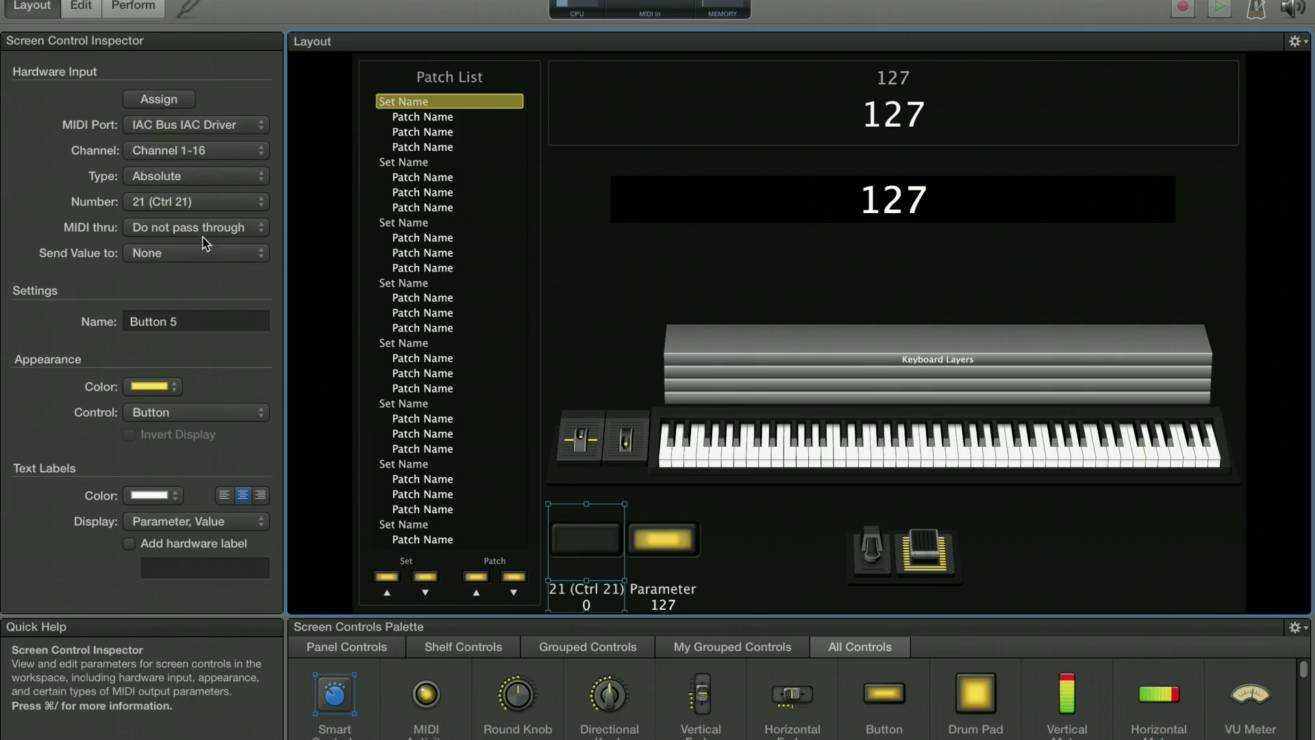
{"action": "left_click", "coordinate": [203, 236]}
{"action": "left_click", "coordinate": [190, 180]}
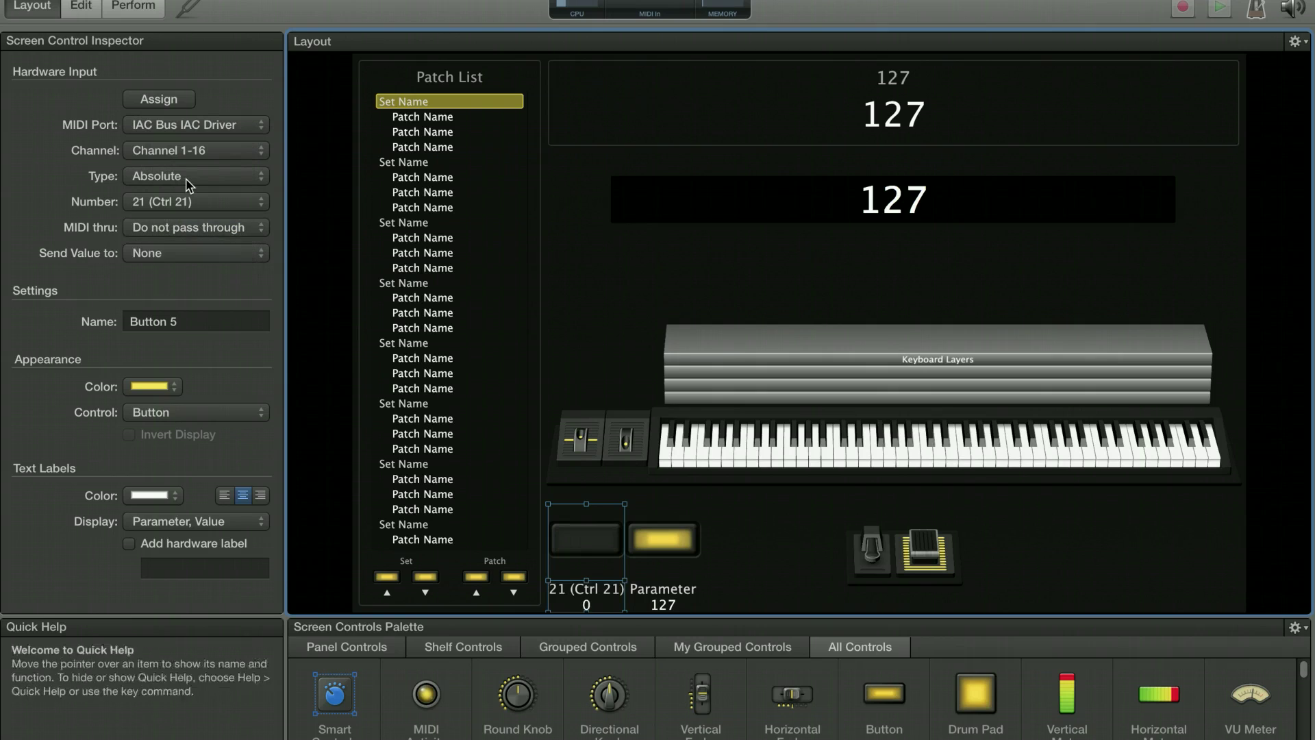
{"action": "left_click", "coordinate": [191, 177]}
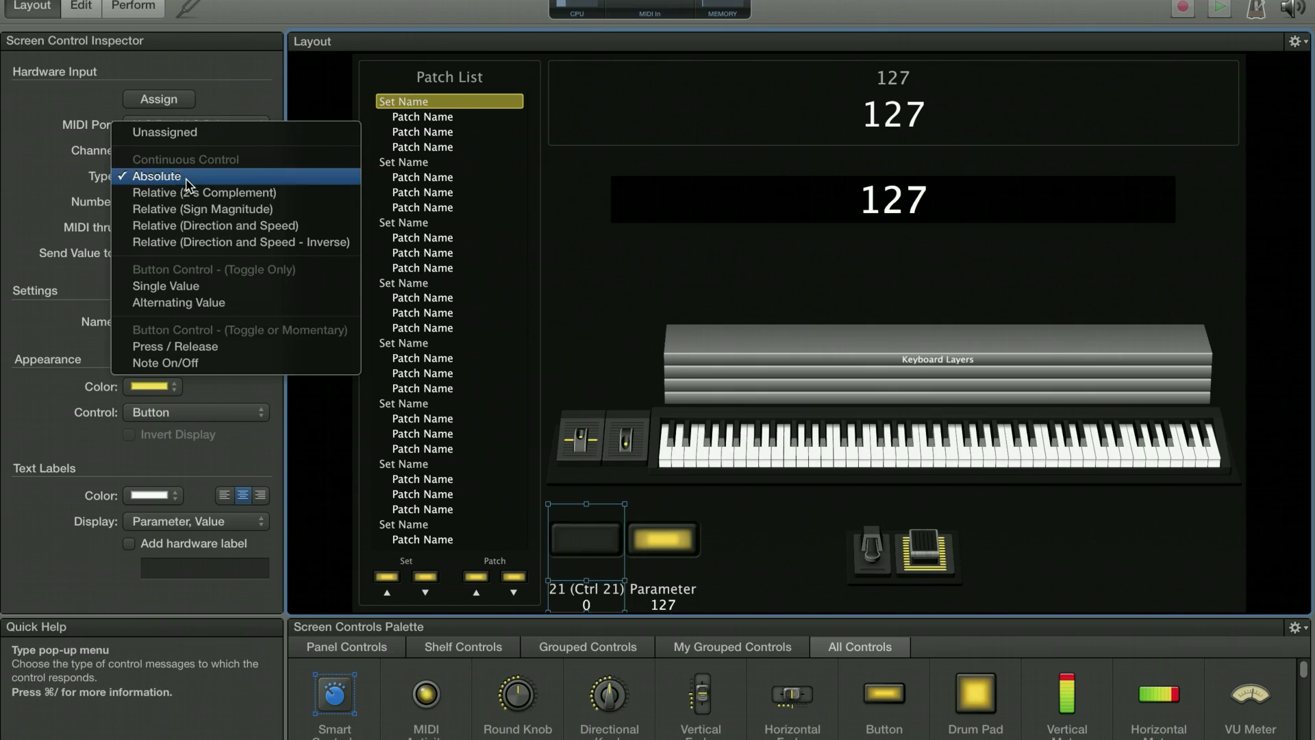
{"action": "left_click", "coordinate": [193, 287]}
{"action": "left_click", "coordinate": [195, 202]}
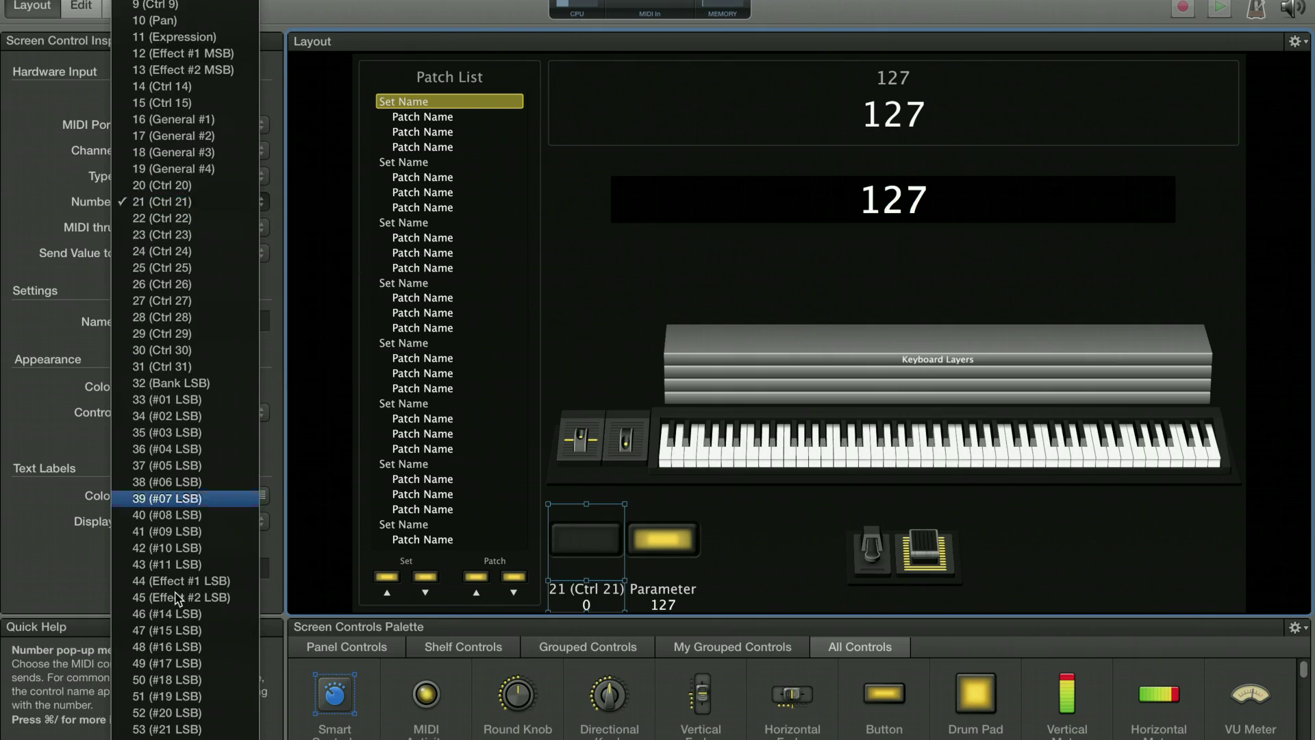
{"action": "scroll", "coordinate": [177, 627], "scroll_direction": "down", "scroll_amount": 5}
{"action": "scroll", "coordinate": [176, 627], "scroll_direction": "down", "scroll_amount": 12}
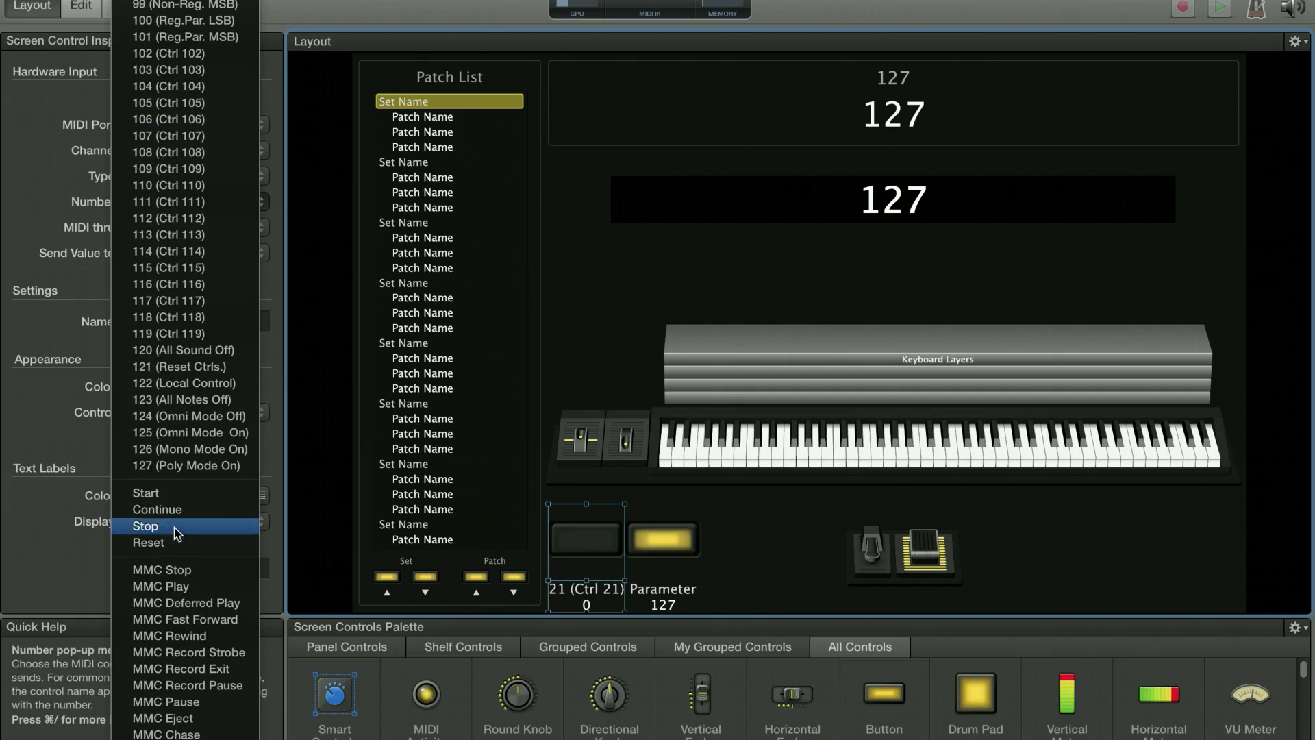
{"action": "left_click", "coordinate": [193, 589]}
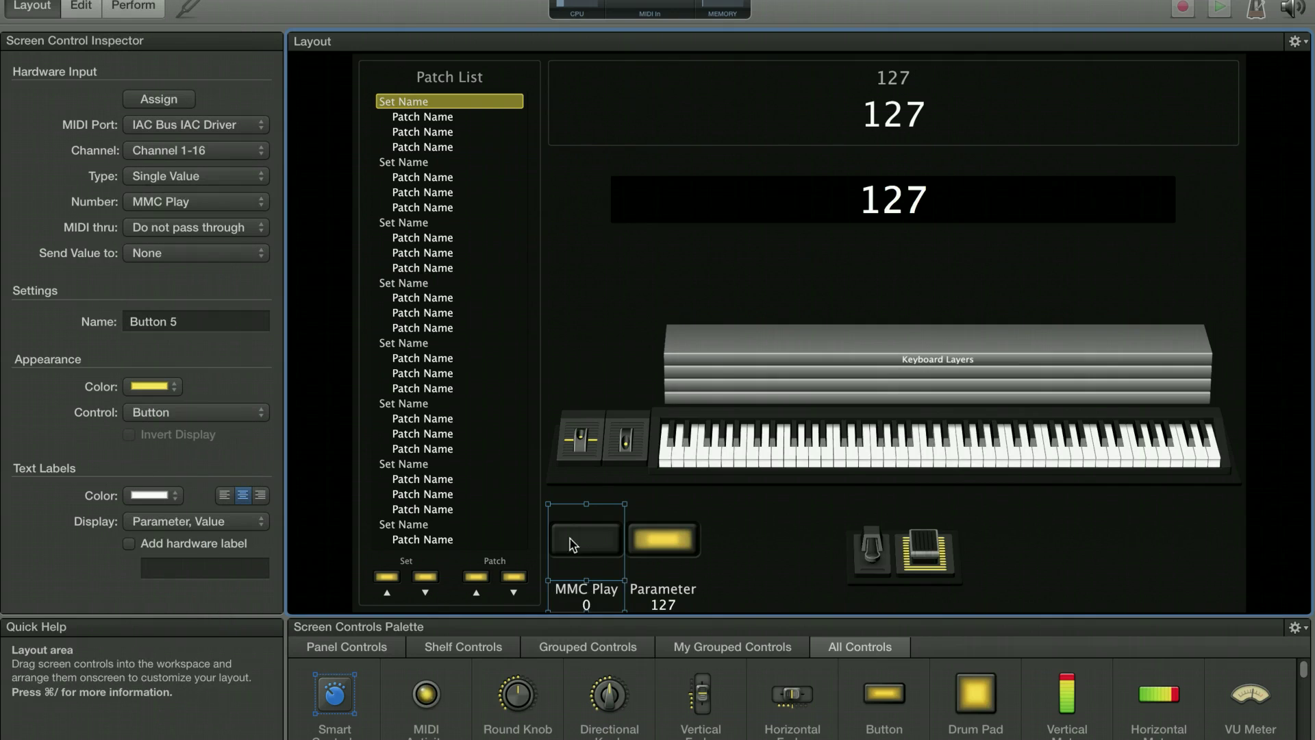
Step: Set Button 6 to Single Value type with Number MMC Stop
{"action": "left_click", "coordinate": [673, 550]}
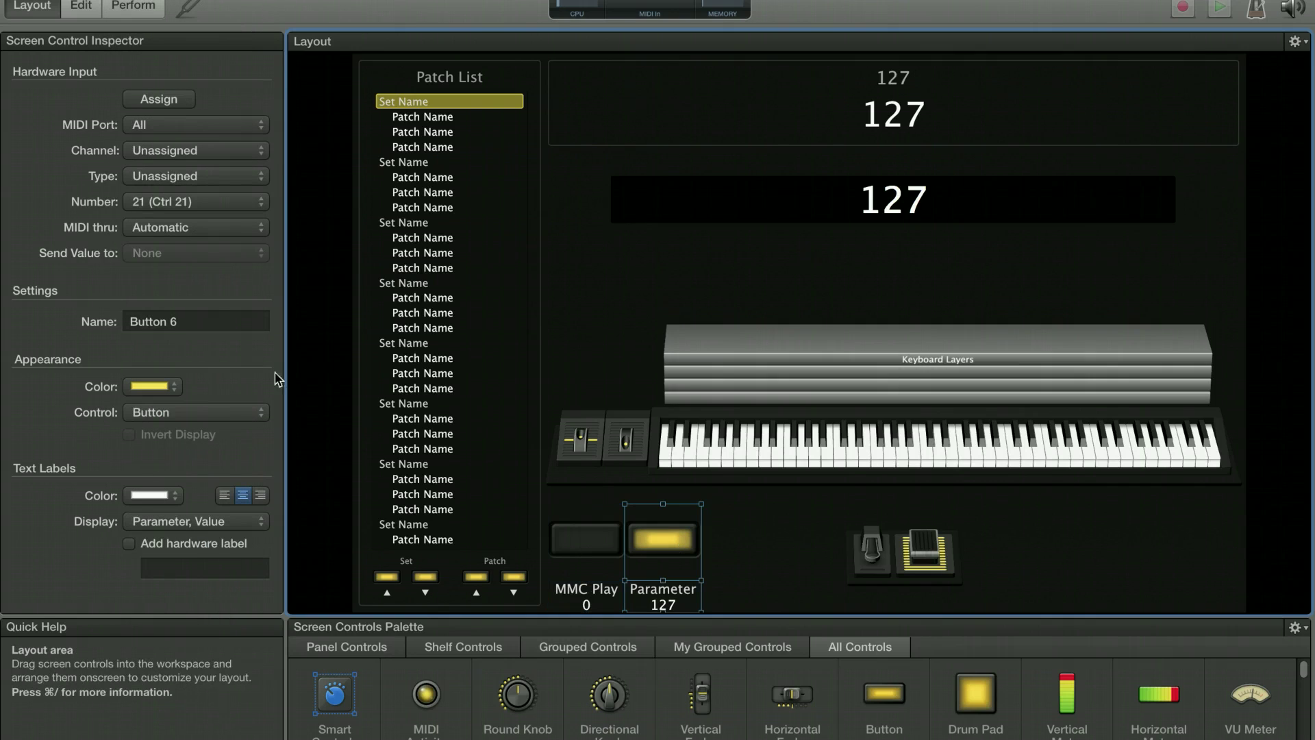
{"action": "left_click", "coordinate": [171, 206]}
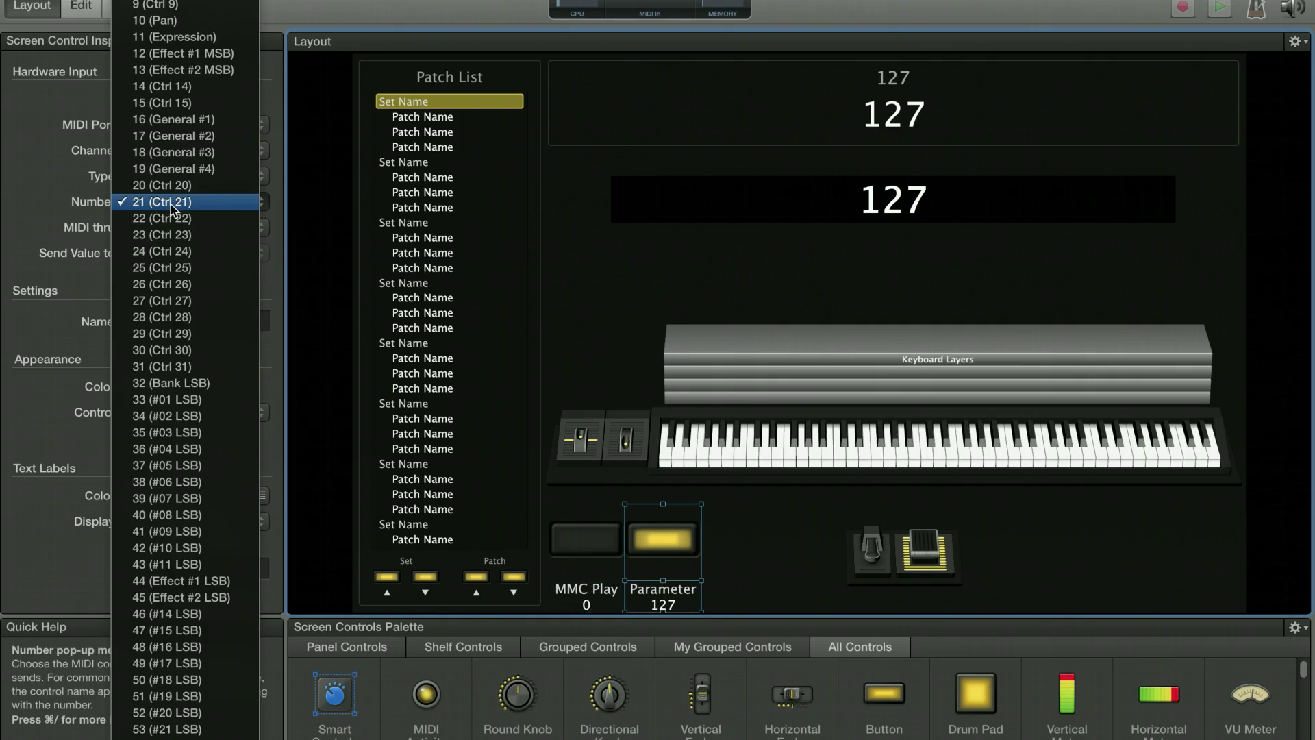
{"action": "scroll", "coordinate": [178, 644], "scroll_direction": "down", "scroll_amount": 20}
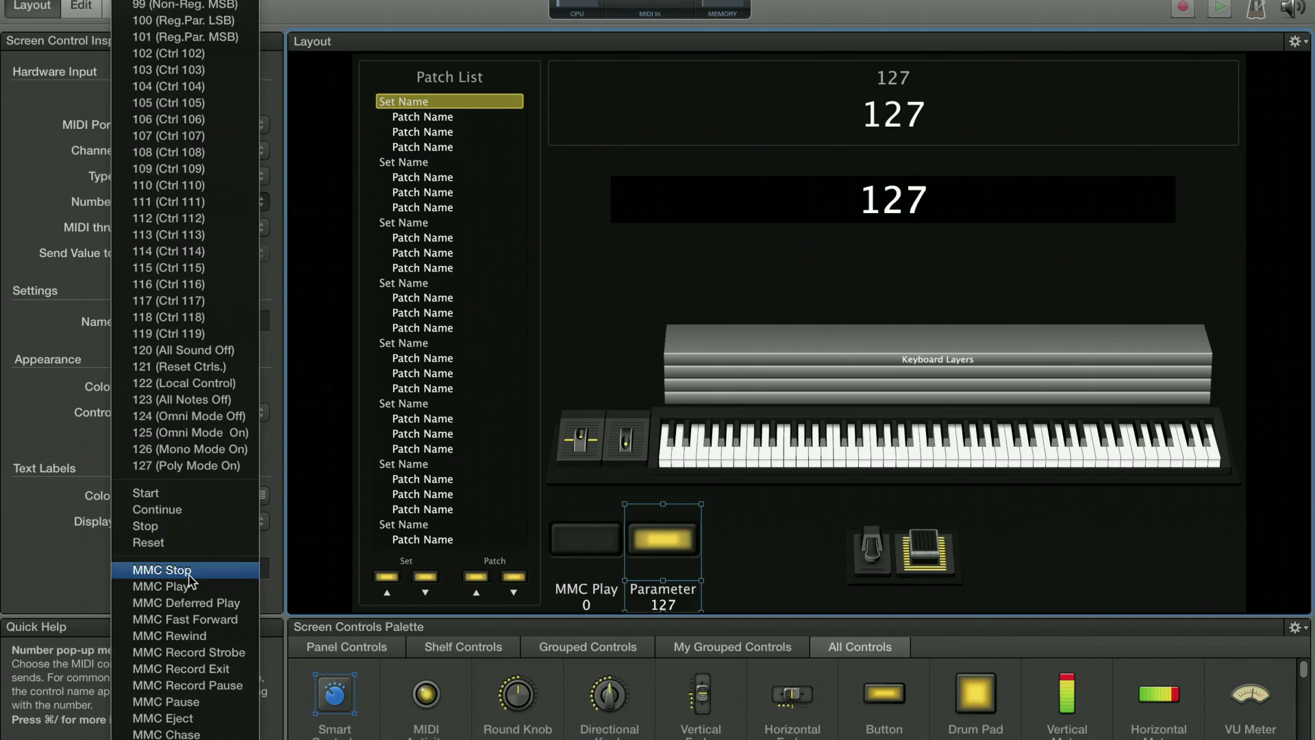
{"action": "left_click", "coordinate": [161, 570]}
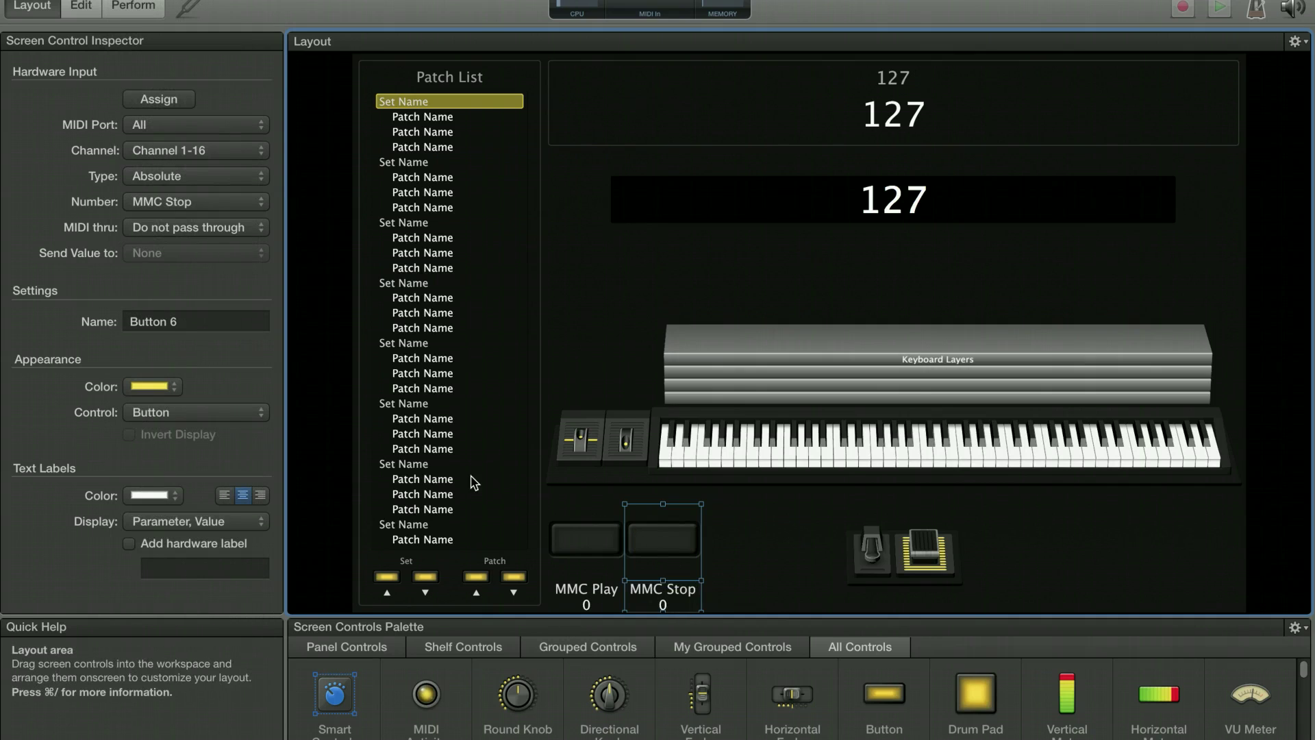
{"action": "left_click", "coordinate": [191, 176]}
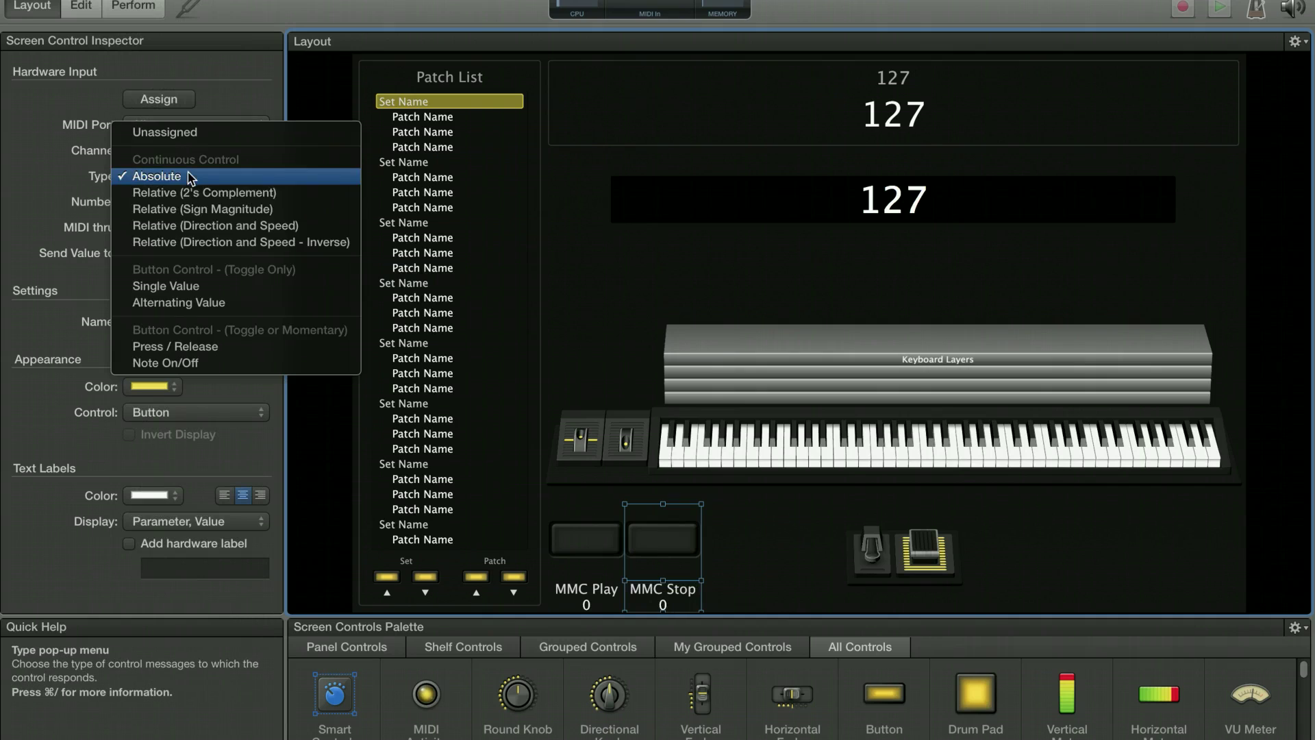
{"action": "left_click", "coordinate": [183, 286]}
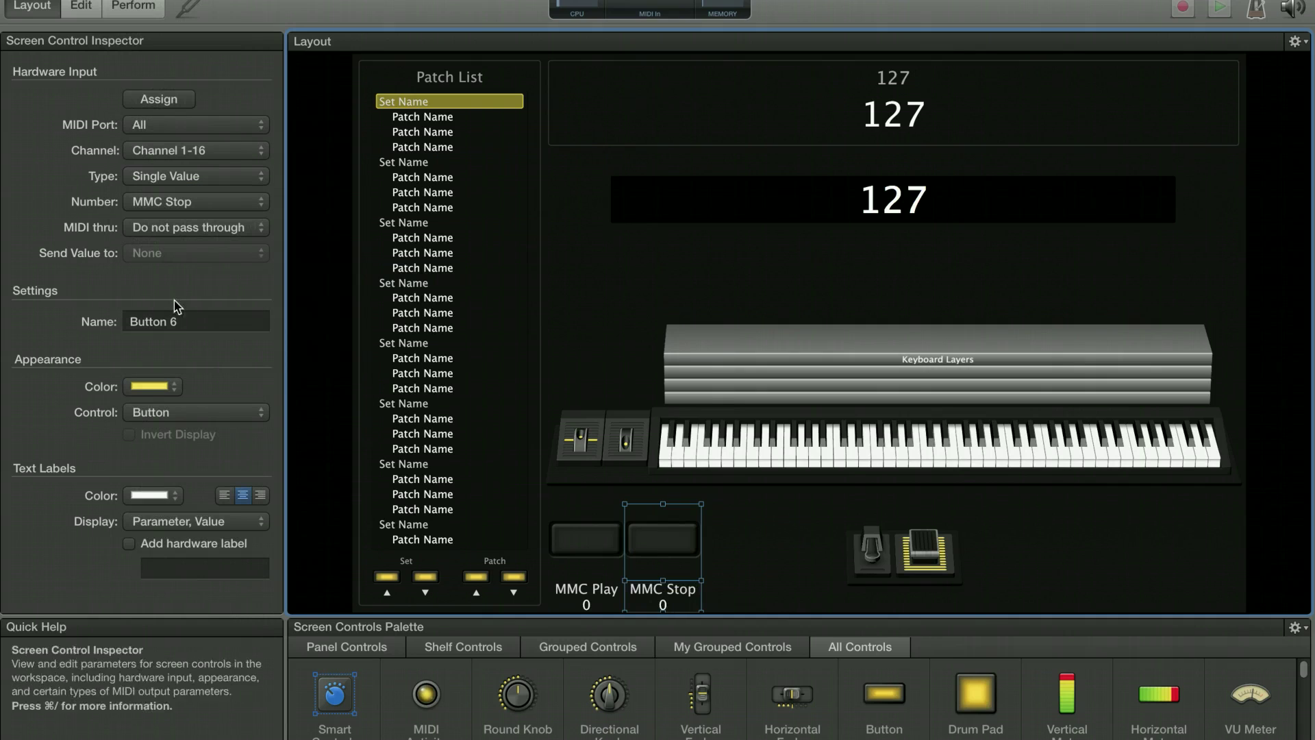
Step: Review both buttons' settings, preview Perform mode, then return to Edit mode
{"action": "left_click", "coordinate": [580, 559]}
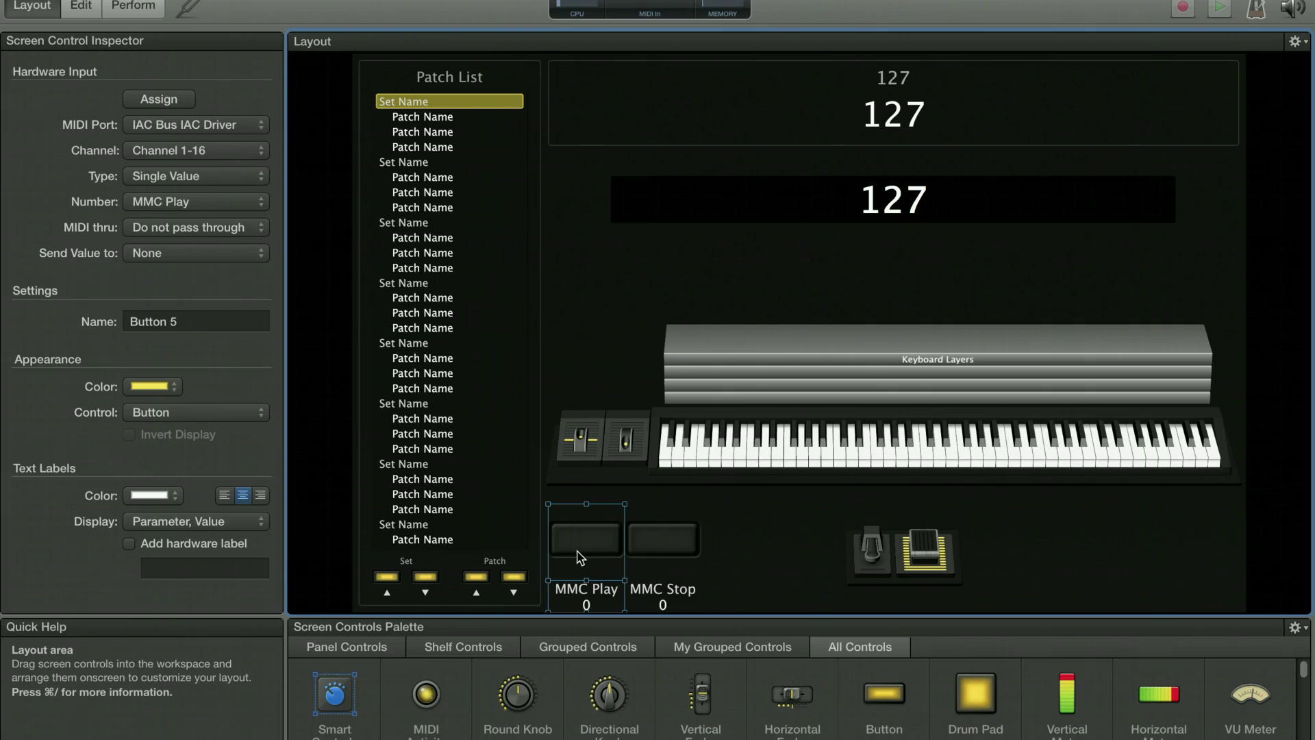
{"action": "left_click", "coordinate": [662, 566]}
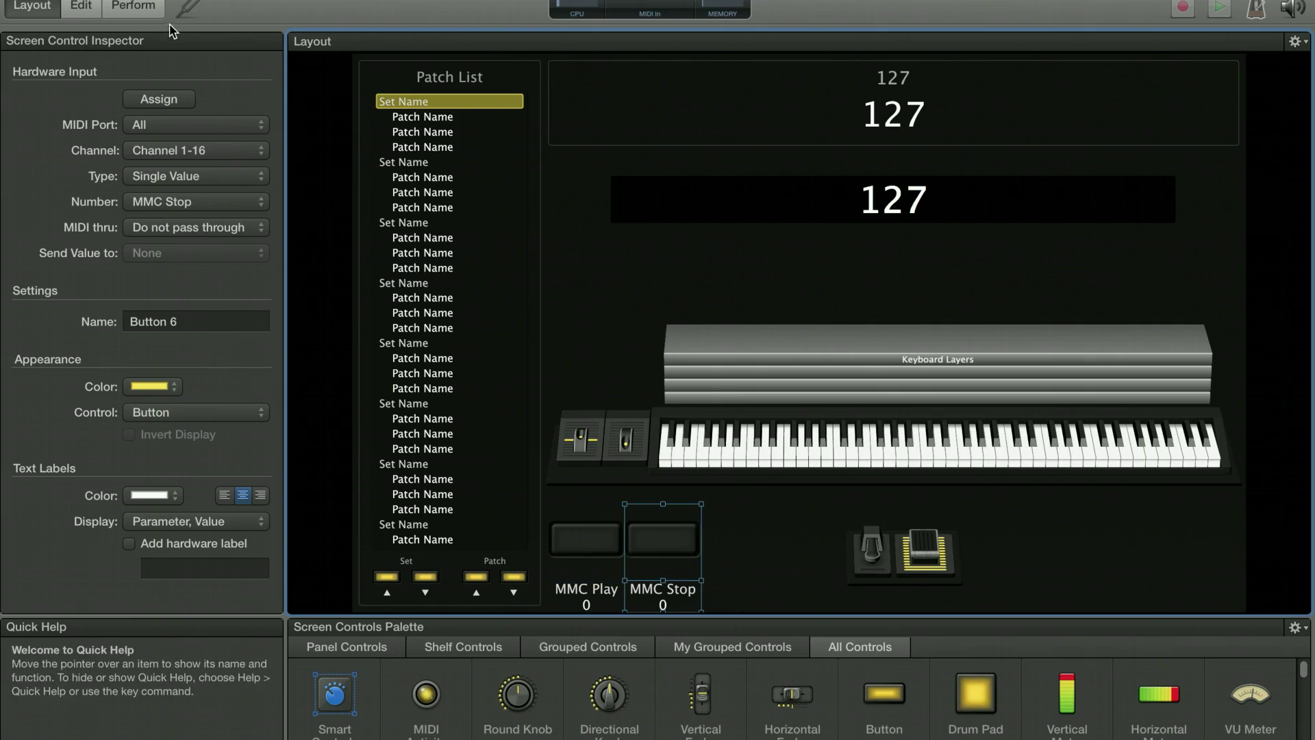
{"action": "left_click", "coordinate": [133, 6]}
{"action": "key", "text": "Escape"}
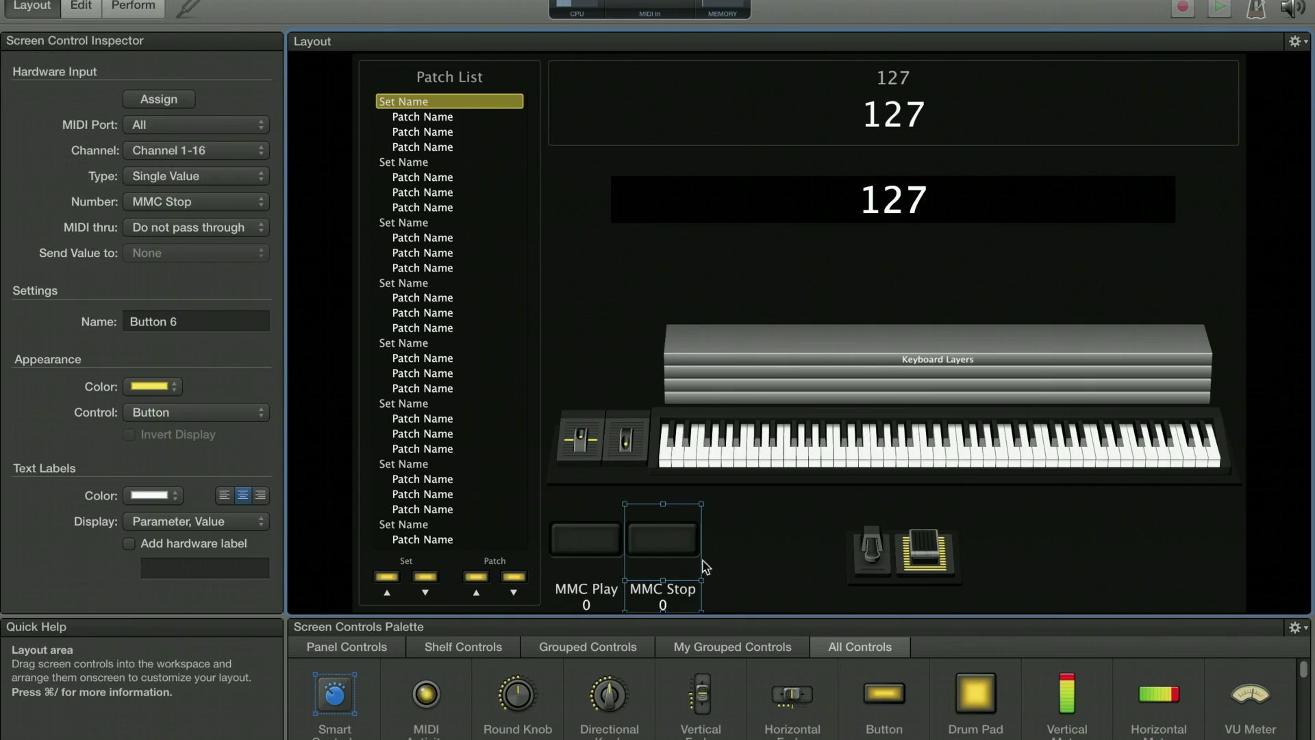
{"action": "left_click", "coordinate": [572, 553]}
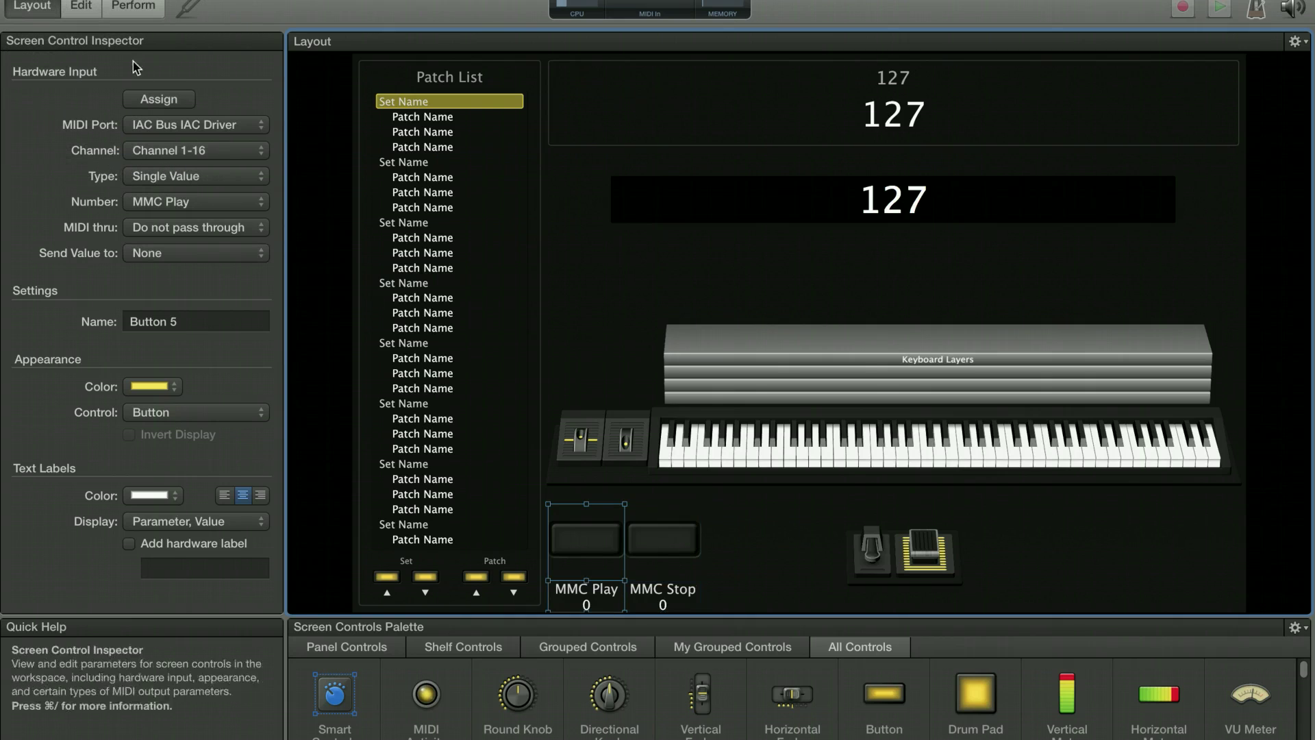
{"action": "left_click", "coordinate": [81, 7]}
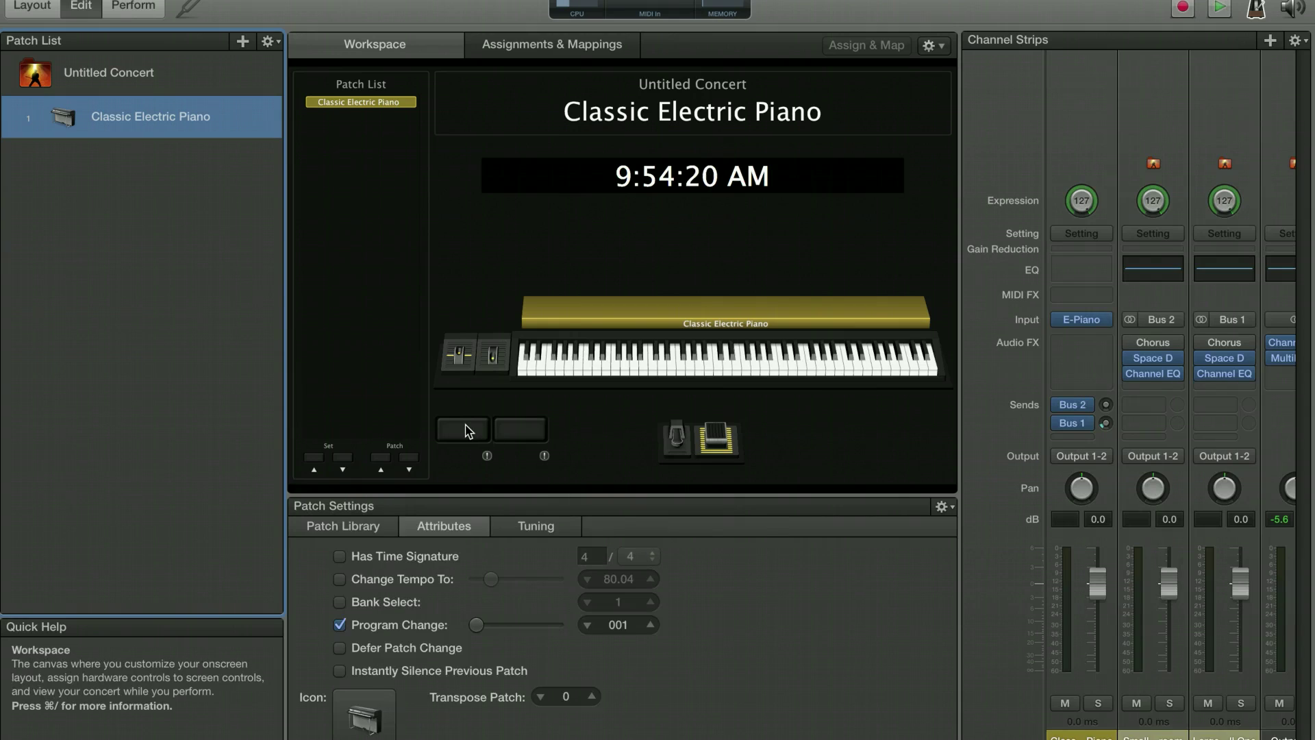
Step: Map the first on-screen button to the Play action and the second to Stop
{"action": "left_click", "coordinate": [463, 429]}
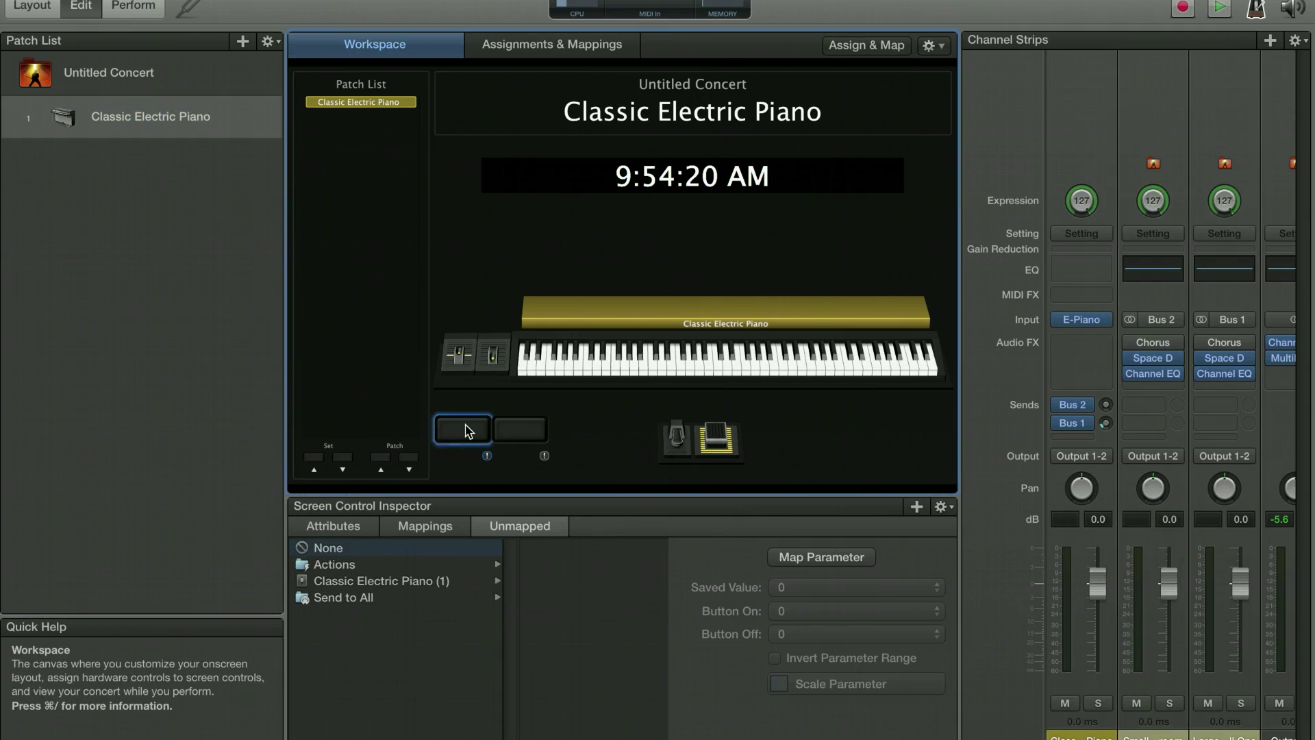
{"action": "left_click", "coordinate": [519, 439]}
{"action": "left_click", "coordinate": [457, 438]}
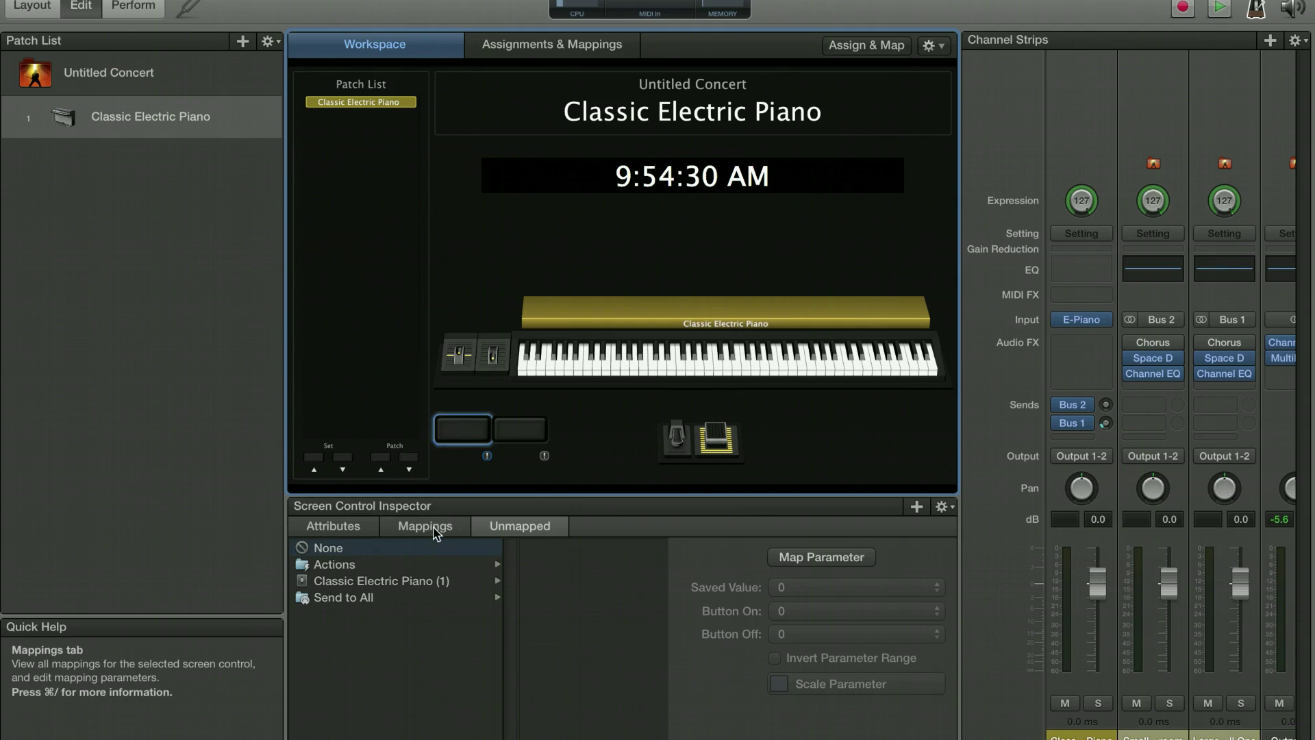
{"action": "left_click", "coordinate": [345, 566]}
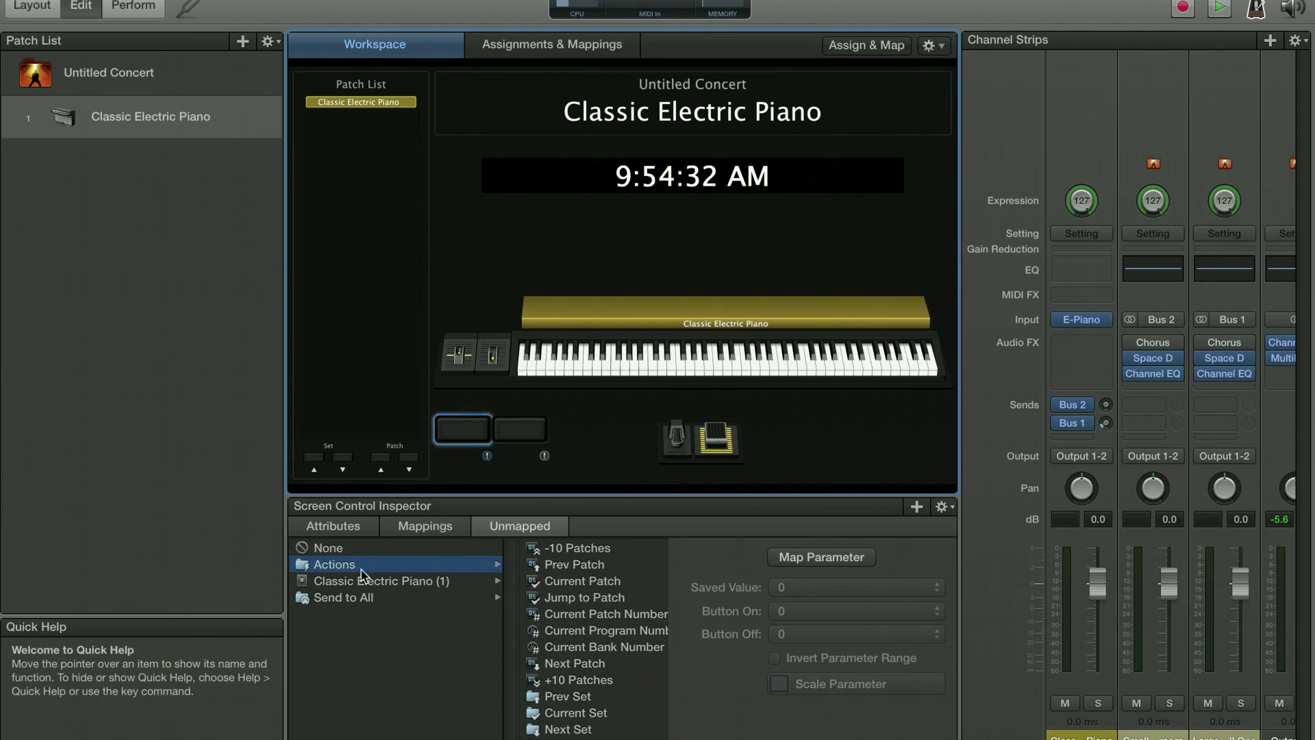
{"action": "scroll", "coordinate": [594, 660], "scroll_direction": "down", "scroll_amount": 10}
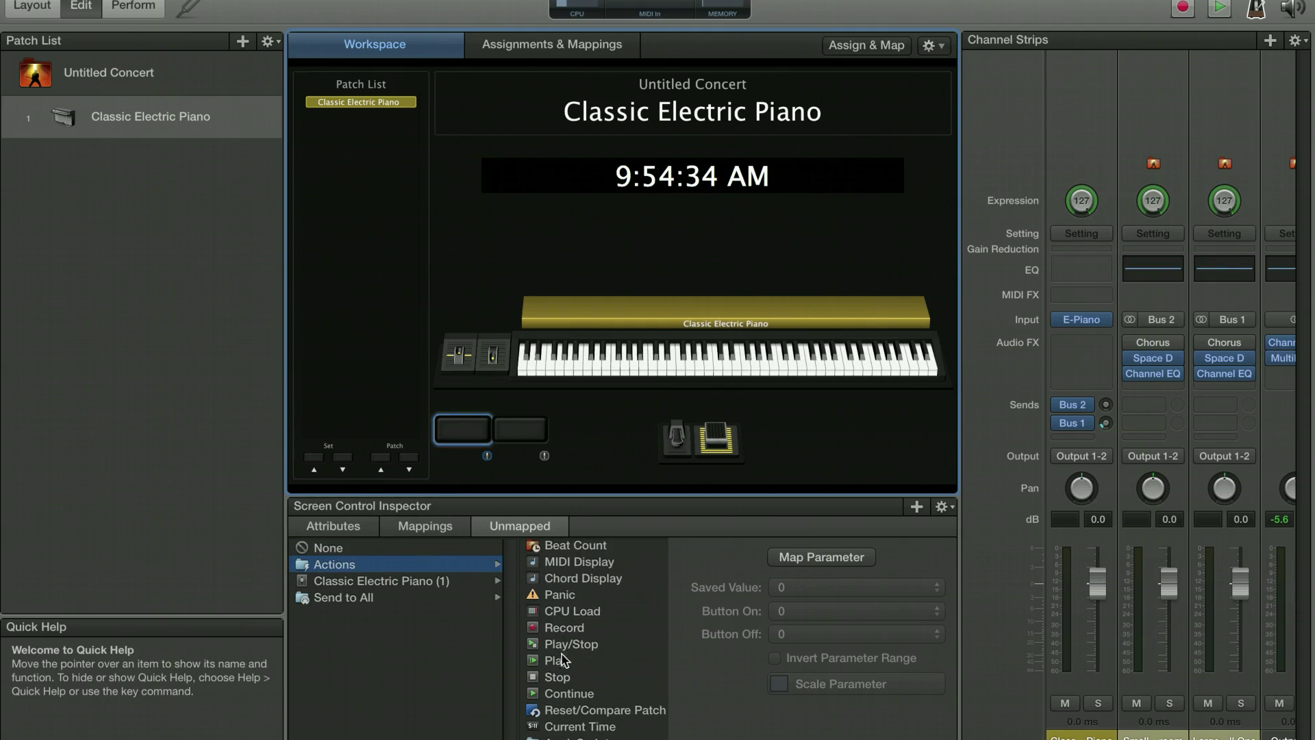
{"action": "left_click", "coordinate": [593, 659]}
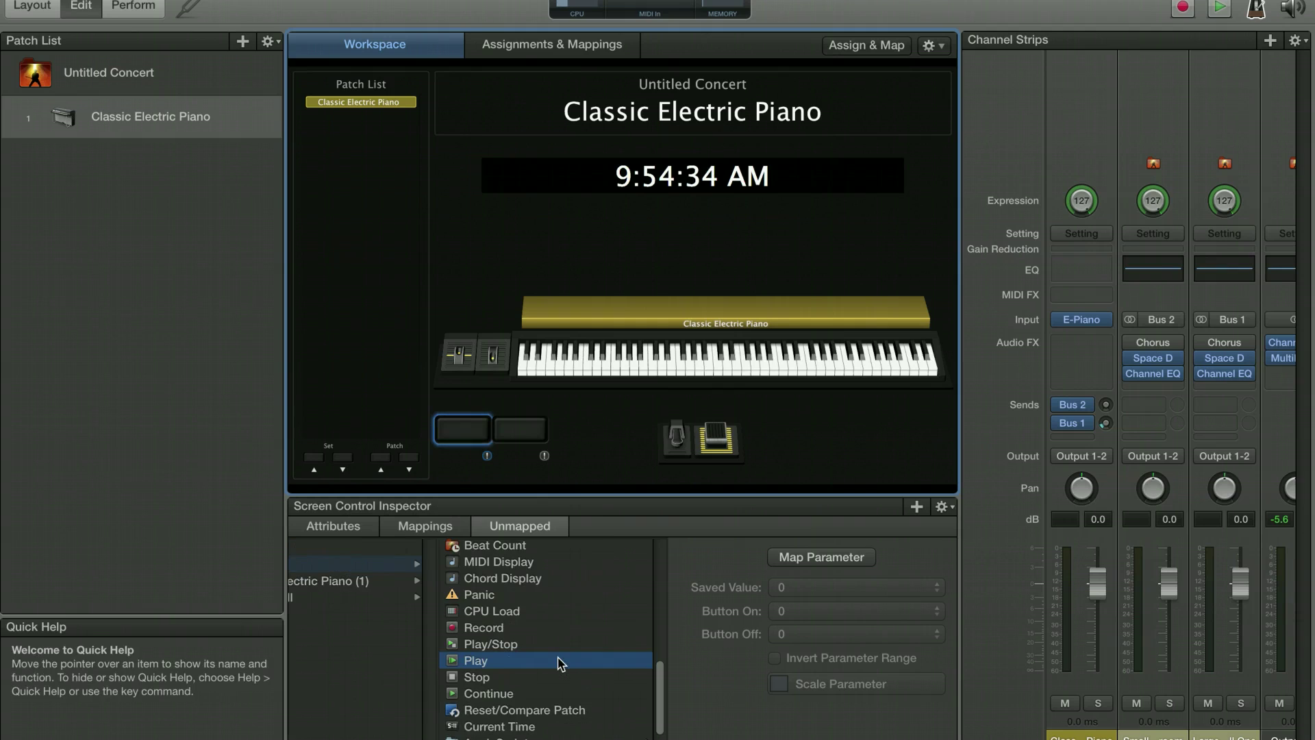
{"action": "left_click", "coordinate": [525, 438]}
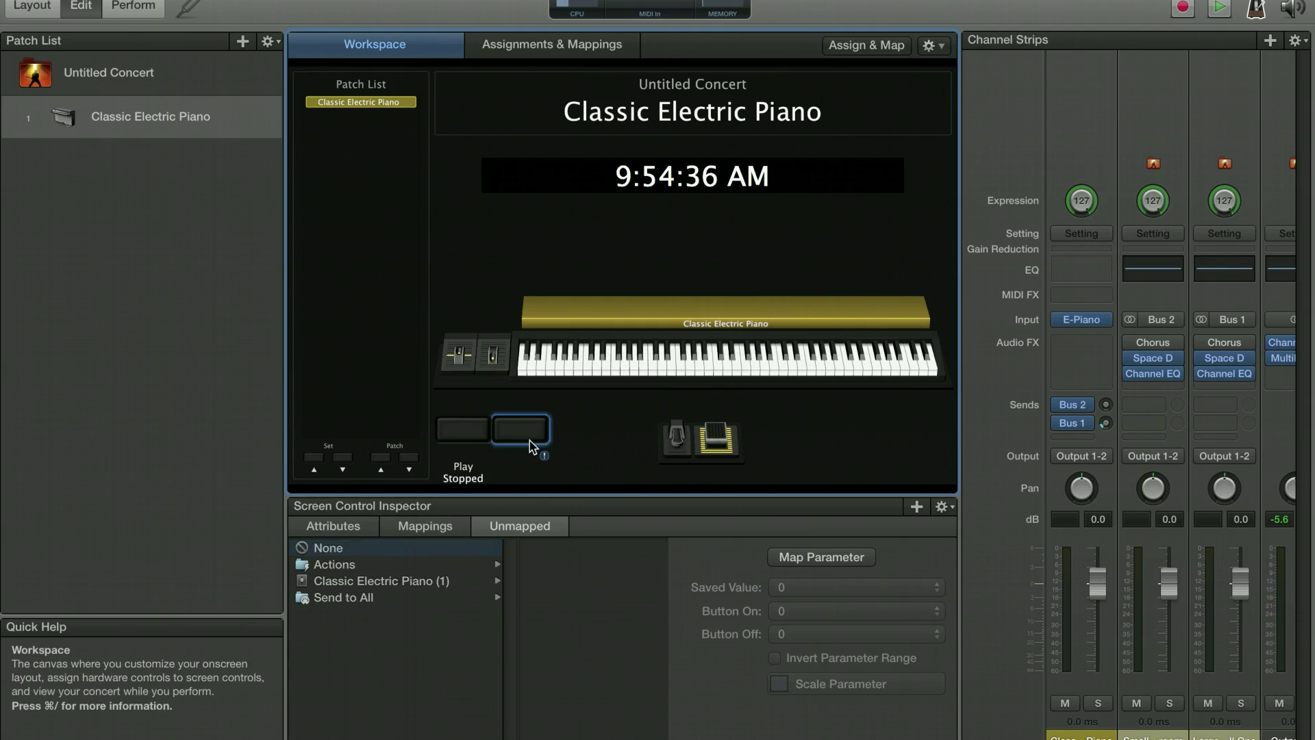
{"action": "left_click", "coordinate": [349, 565]}
{"action": "scroll", "coordinate": [553, 675], "scroll_direction": "down", "scroll_amount": 10}
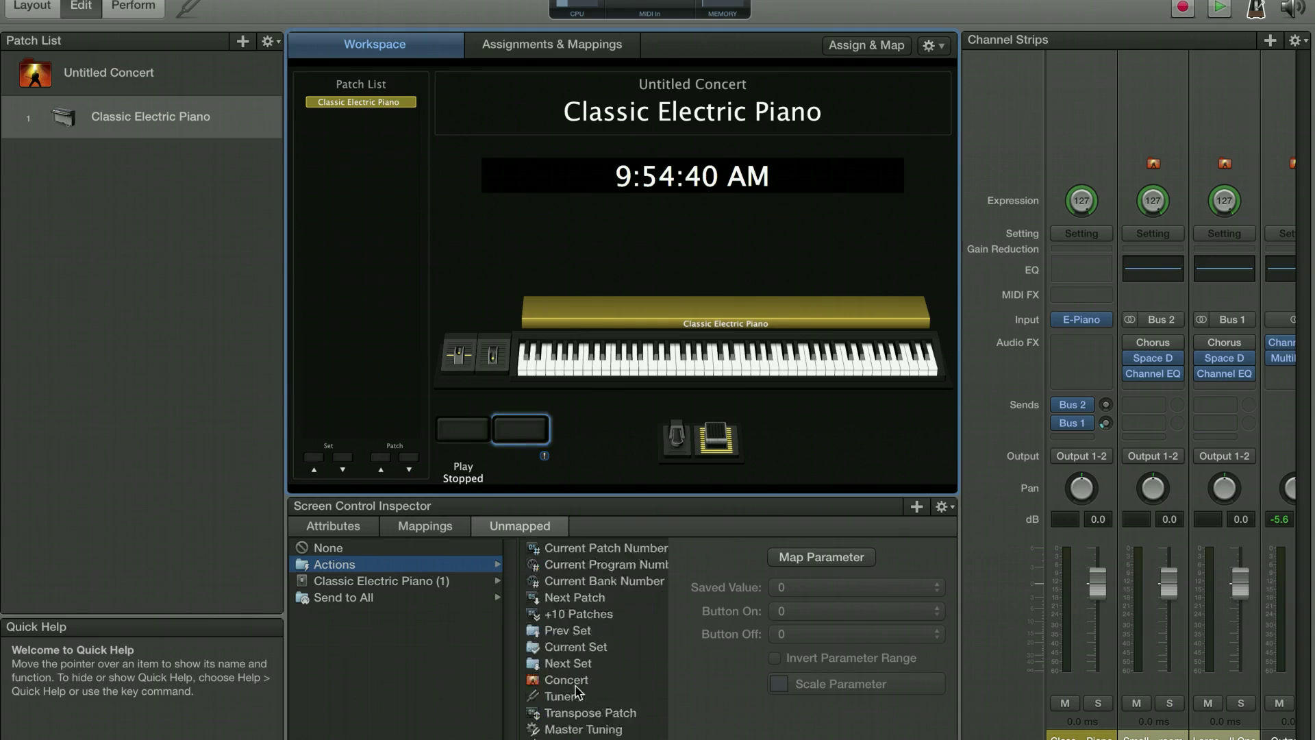
{"action": "left_click", "coordinate": [561, 677]}
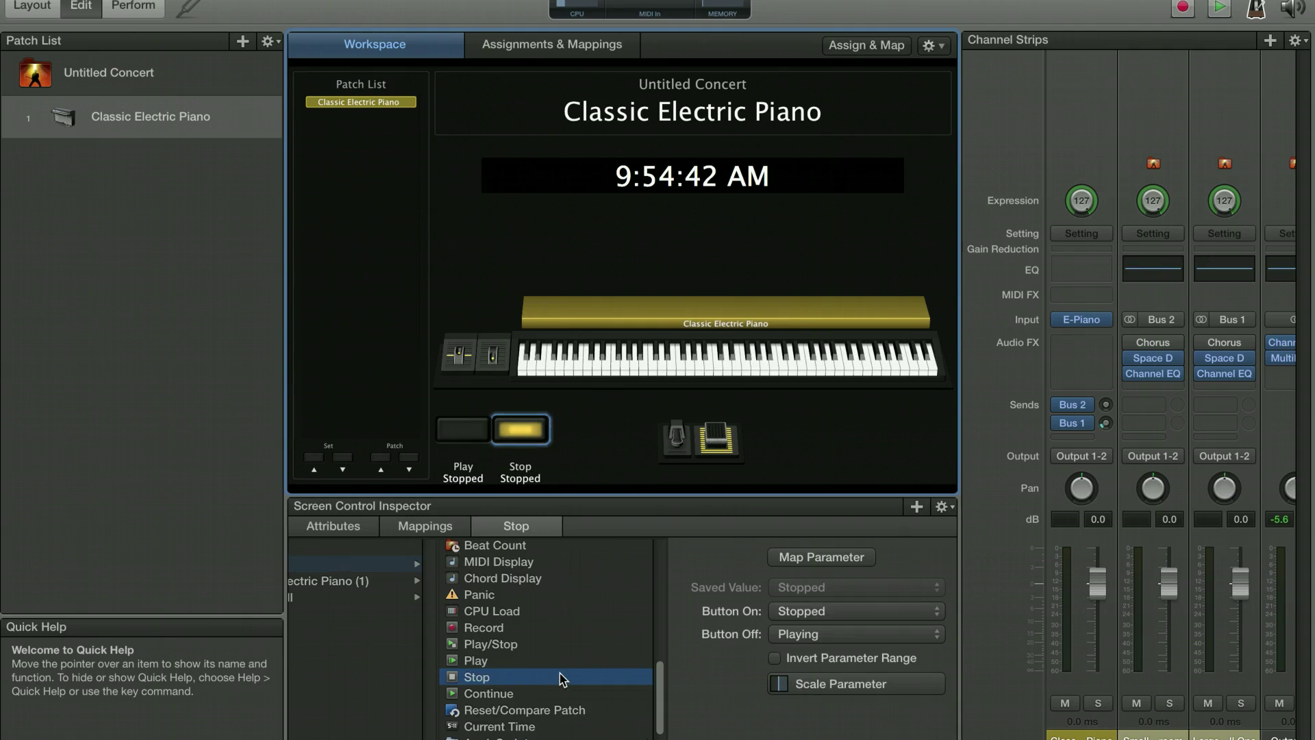
Step: Test the Play and Stop buttons, start playback in Live, then select MainStage's Play button
{"action": "left_click", "coordinate": [466, 438]}
{"action": "left_click", "coordinate": [465, 439]}
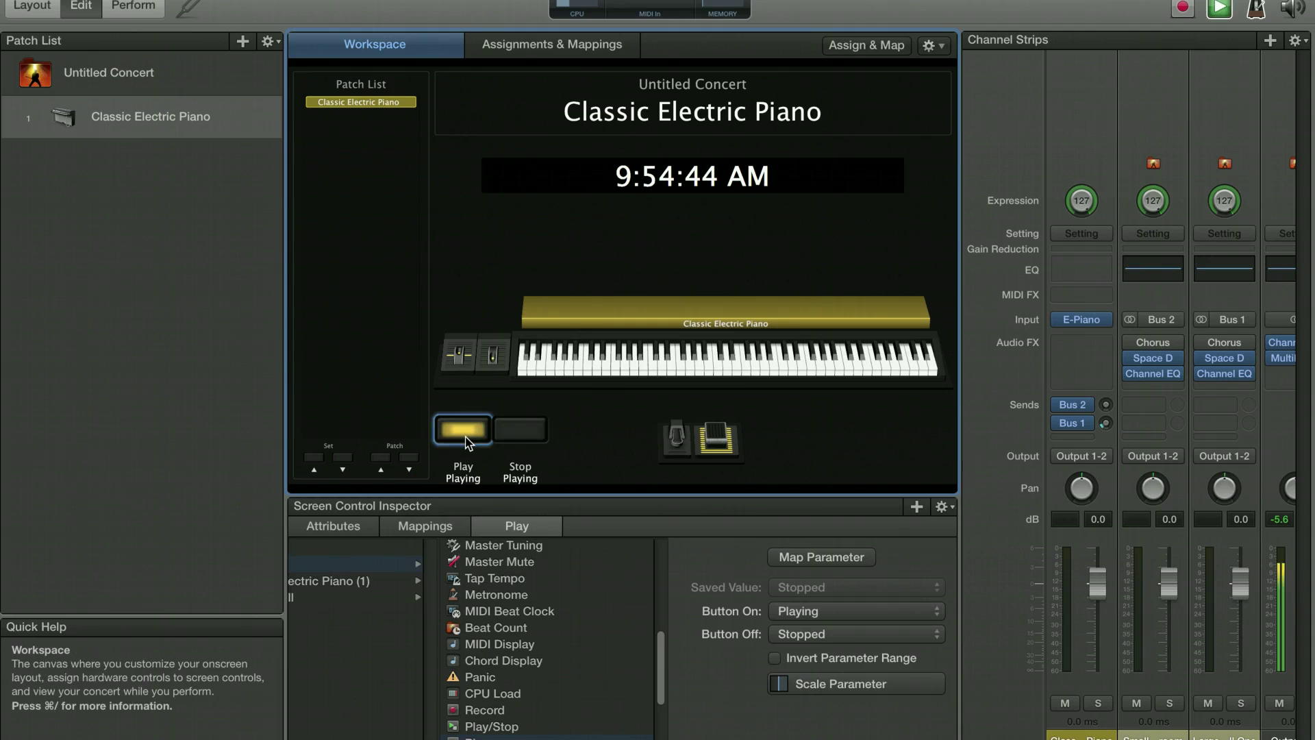
{"action": "left_click", "coordinate": [510, 436]}
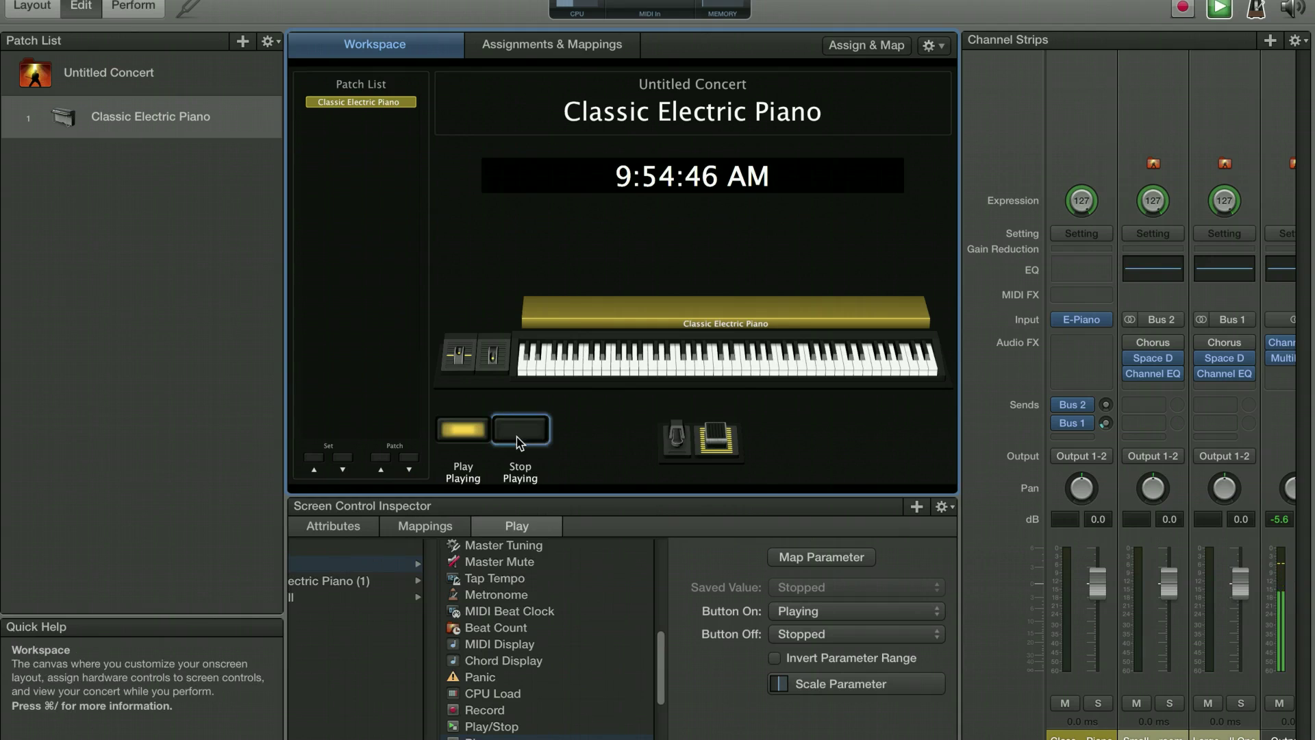
{"action": "left_click", "coordinate": [510, 435]}
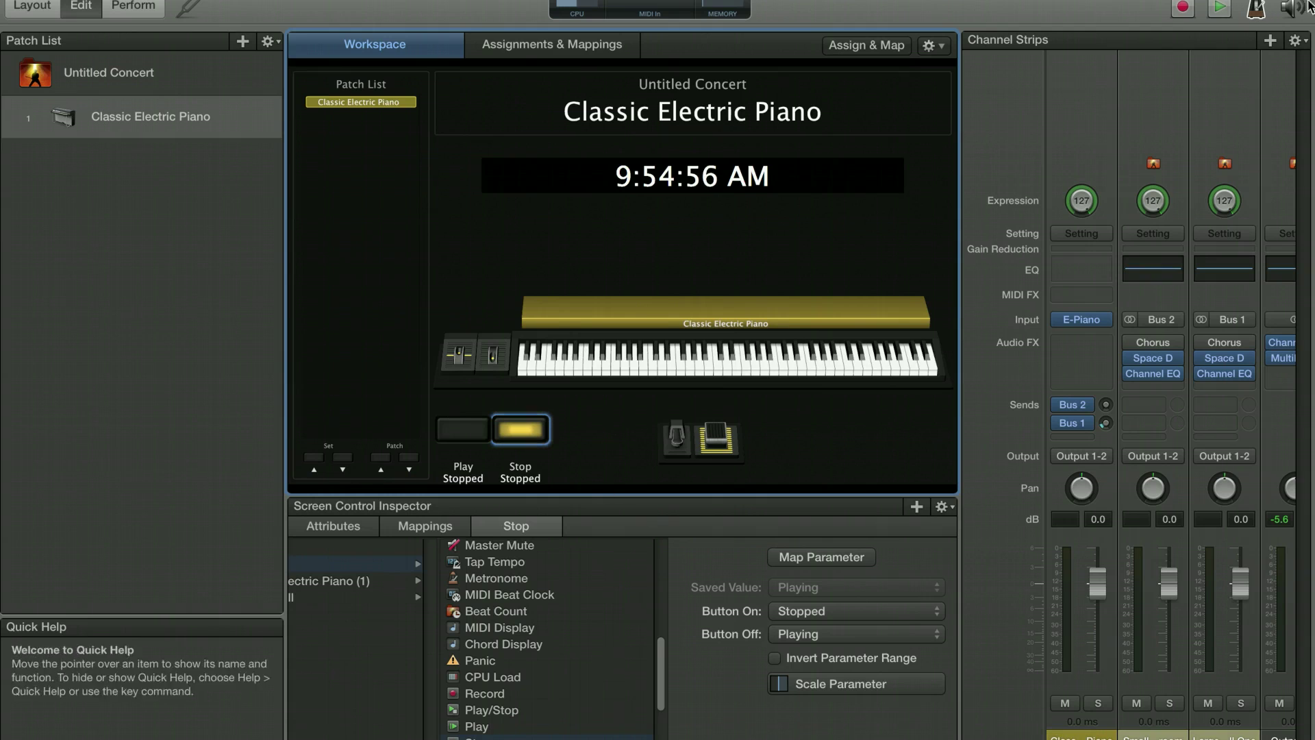
{"action": "key", "text": "super+Tab"}
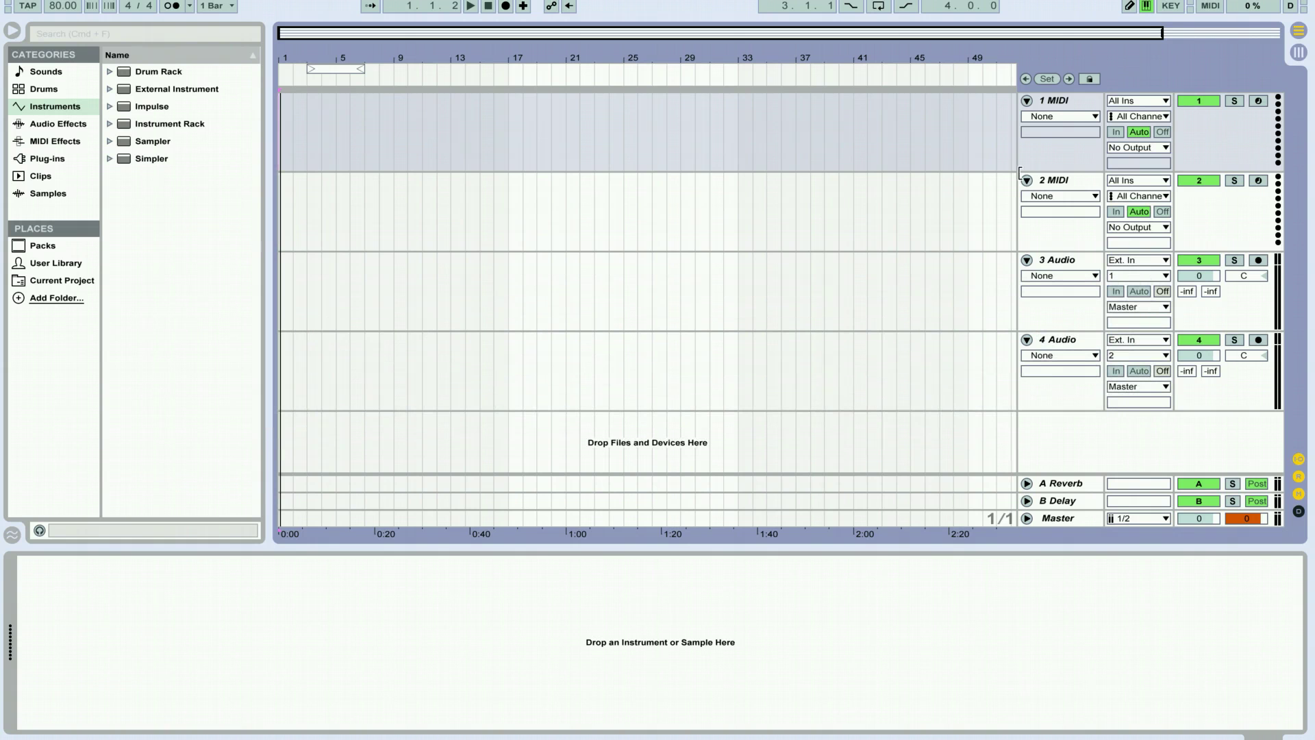
{"action": "key", "text": "space"}
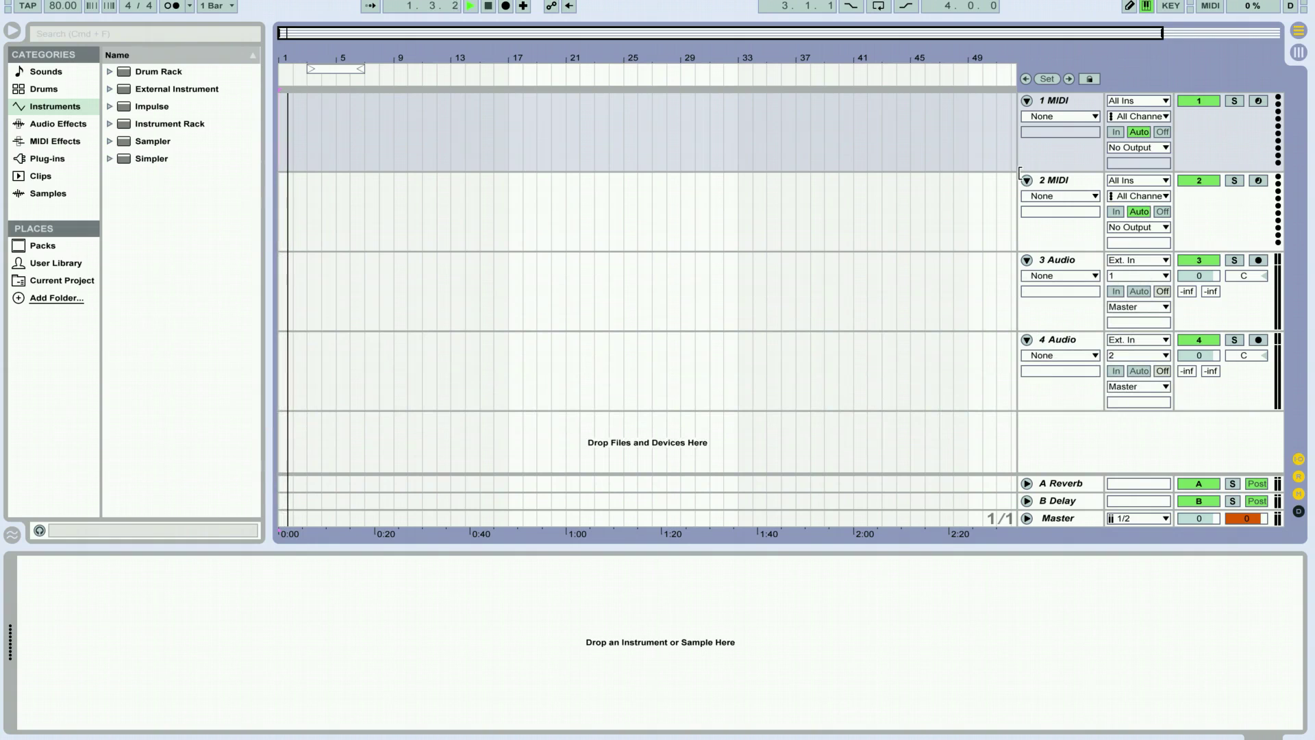
{"action": "key", "text": "super+Tab"}
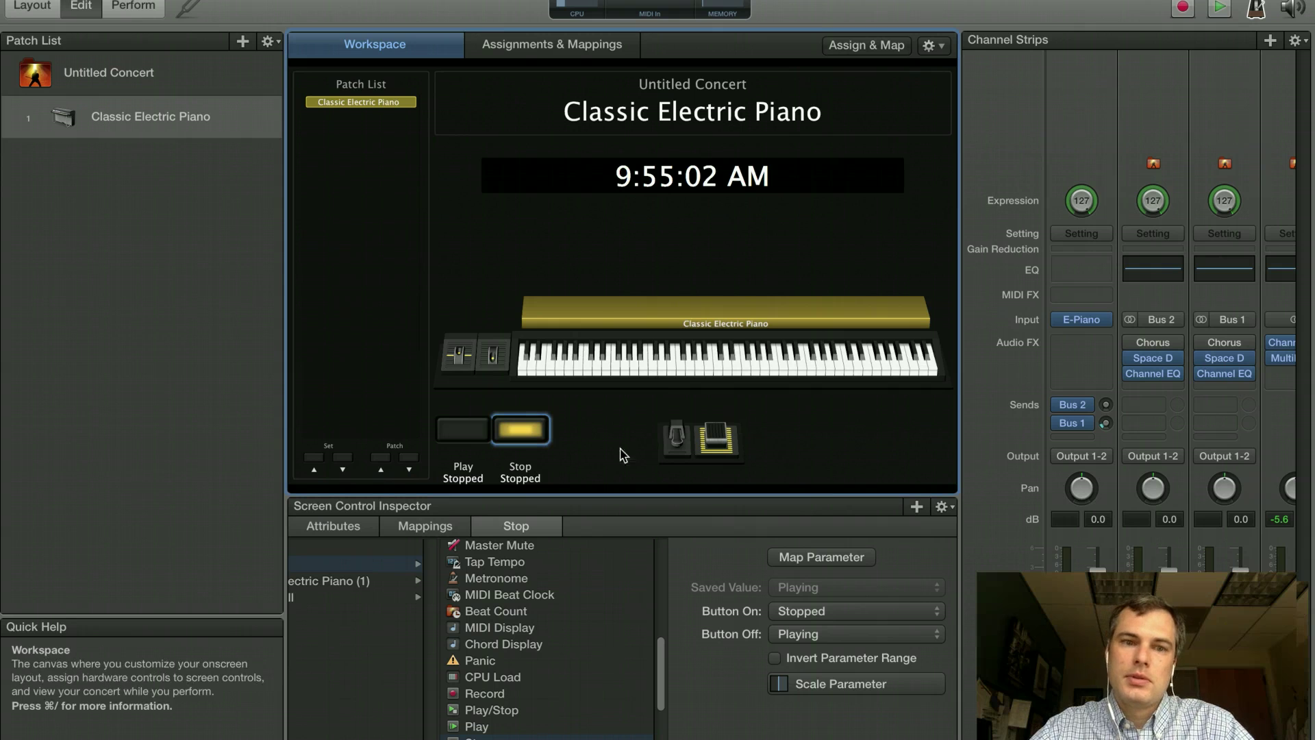
{"action": "key", "text": "Left"}
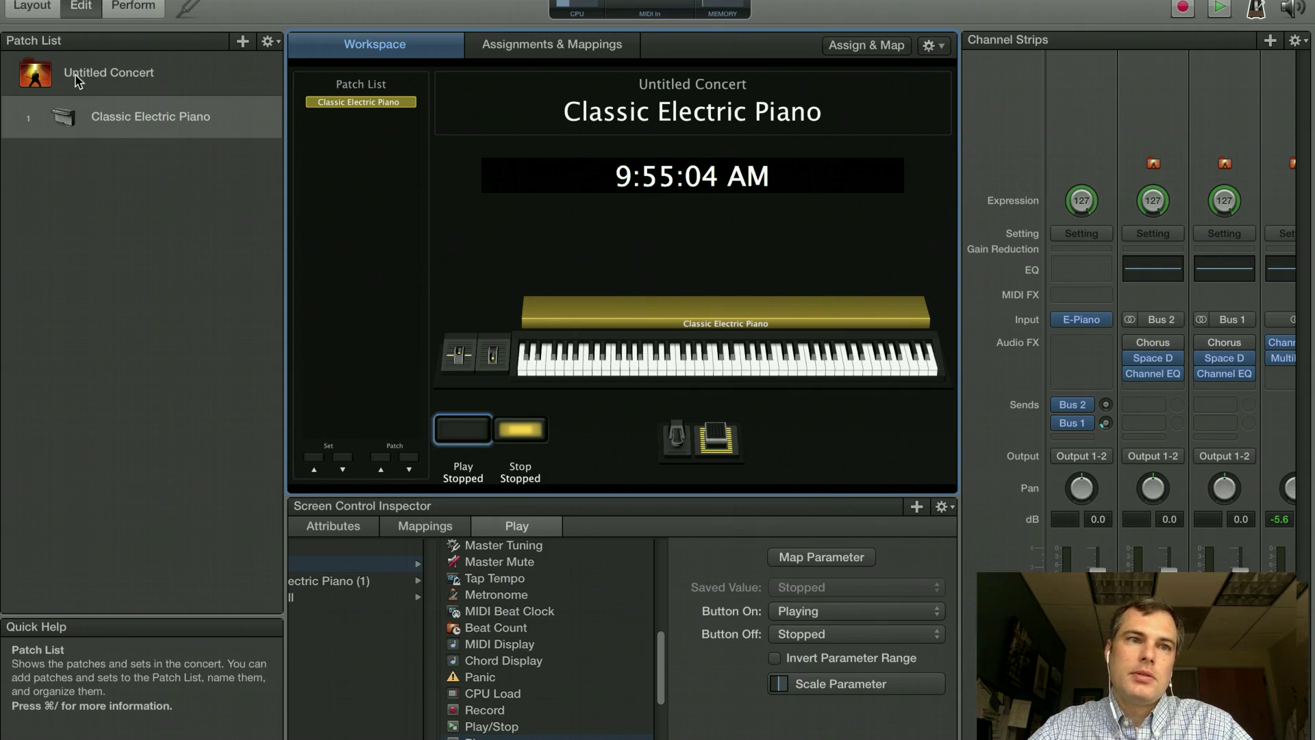
Step: In Layout mode, change Button 5's Number to Start and Button 6's to Stop, then return to Edit
{"action": "left_click", "coordinate": [32, 6]}
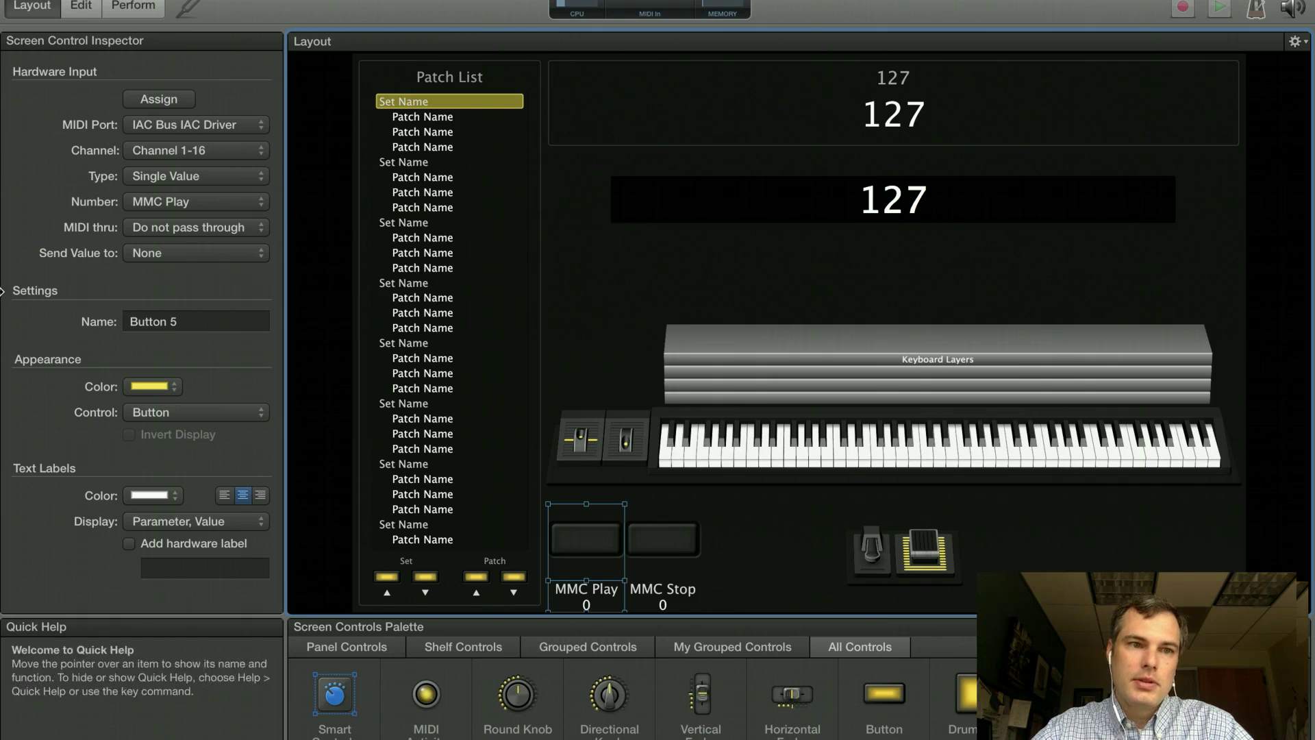
{"action": "left_click", "coordinate": [197, 201]}
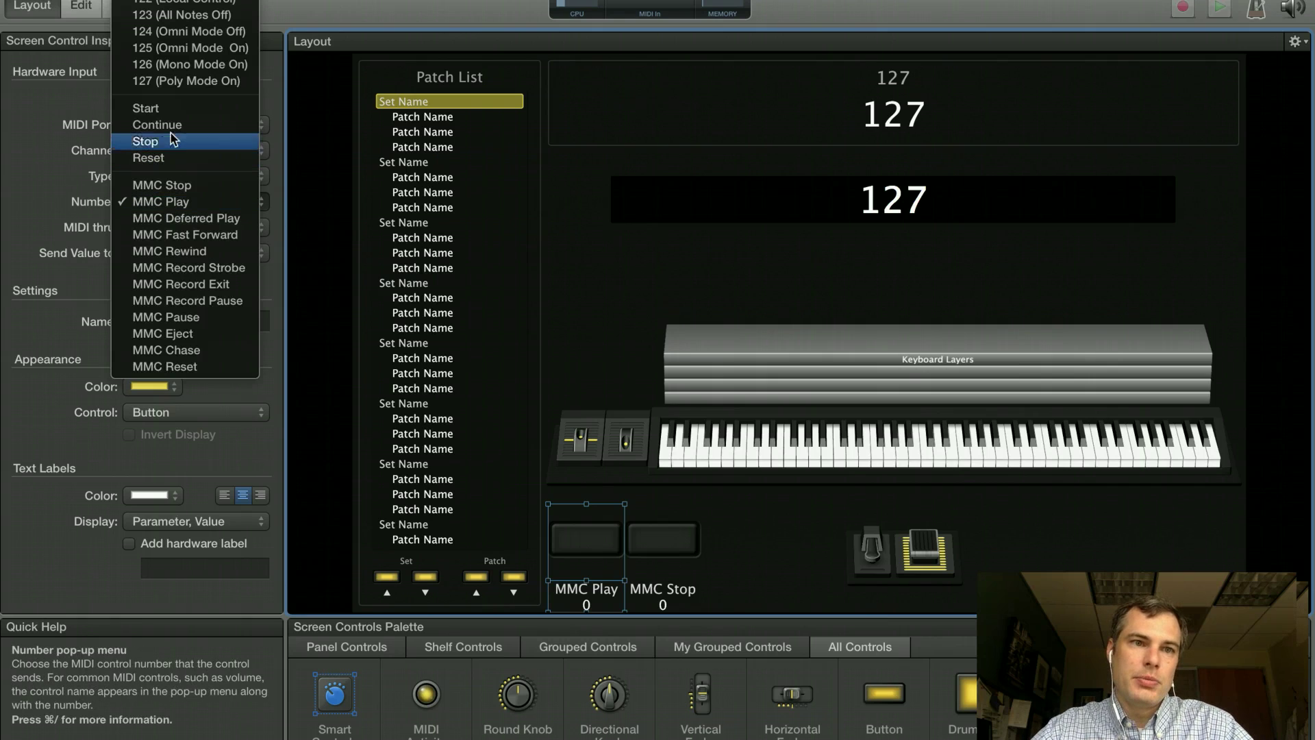
{"action": "left_click", "coordinate": [172, 110]}
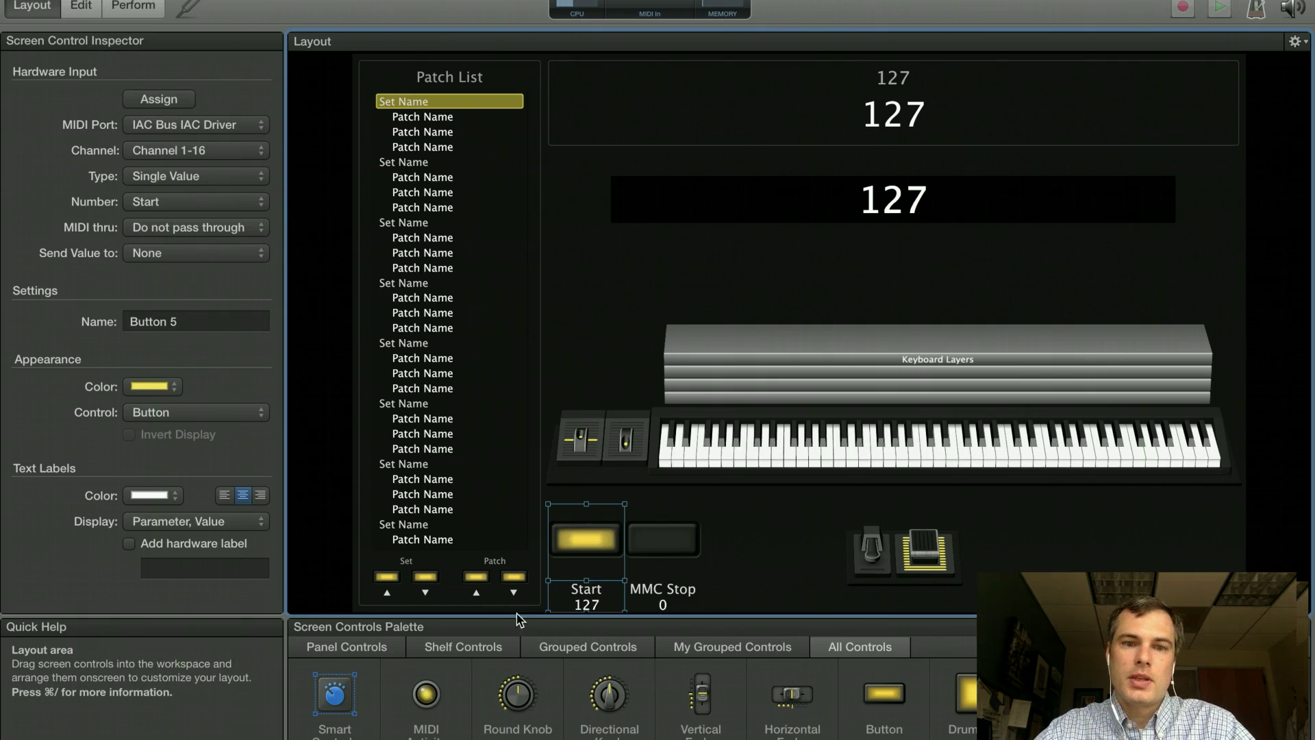
{"action": "left_click", "coordinate": [668, 550]}
{"action": "left_click", "coordinate": [183, 205]}
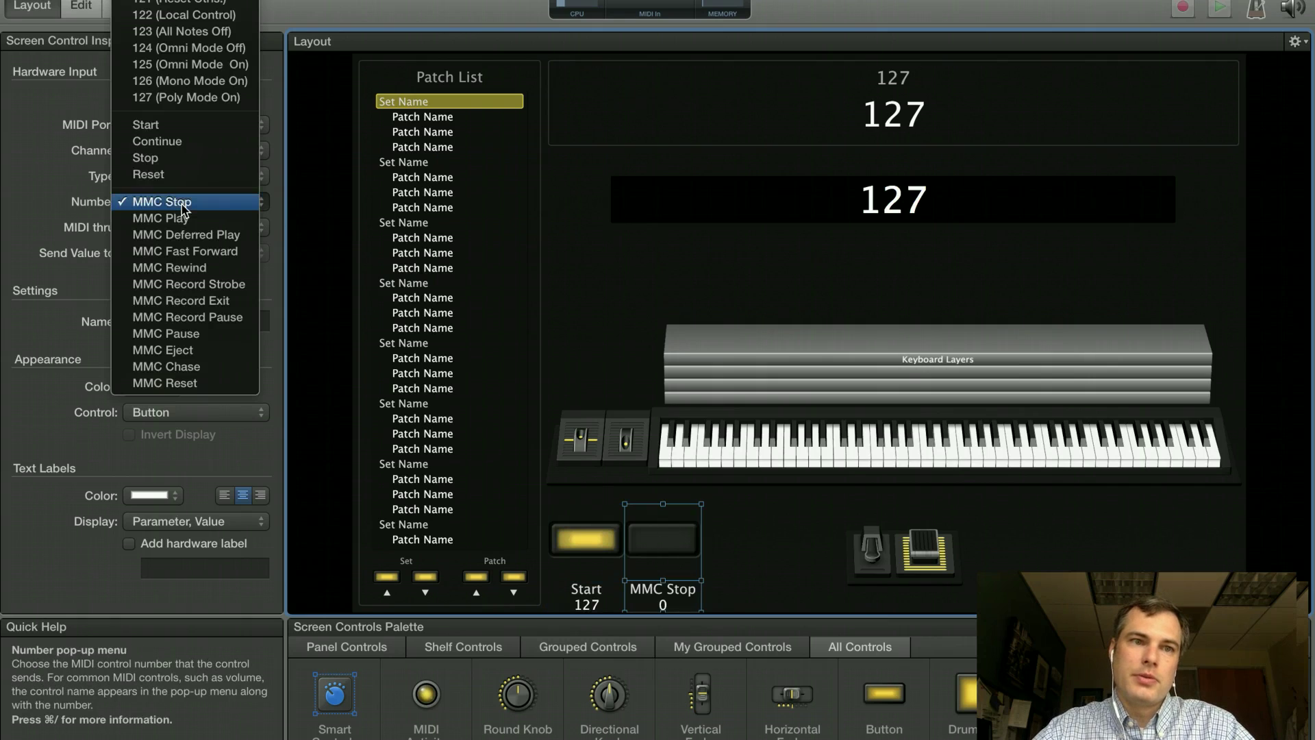
{"action": "left_click", "coordinate": [175, 158]}
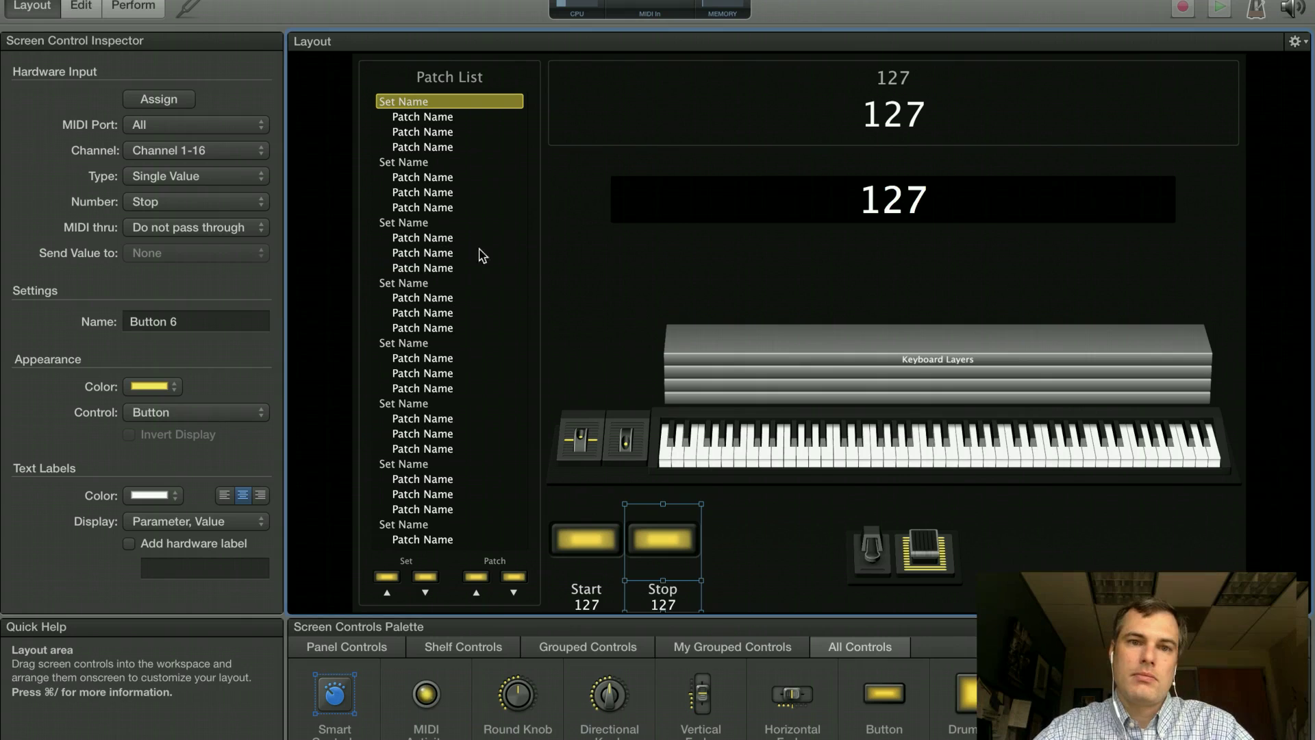
{"action": "left_click", "coordinate": [83, 9]}
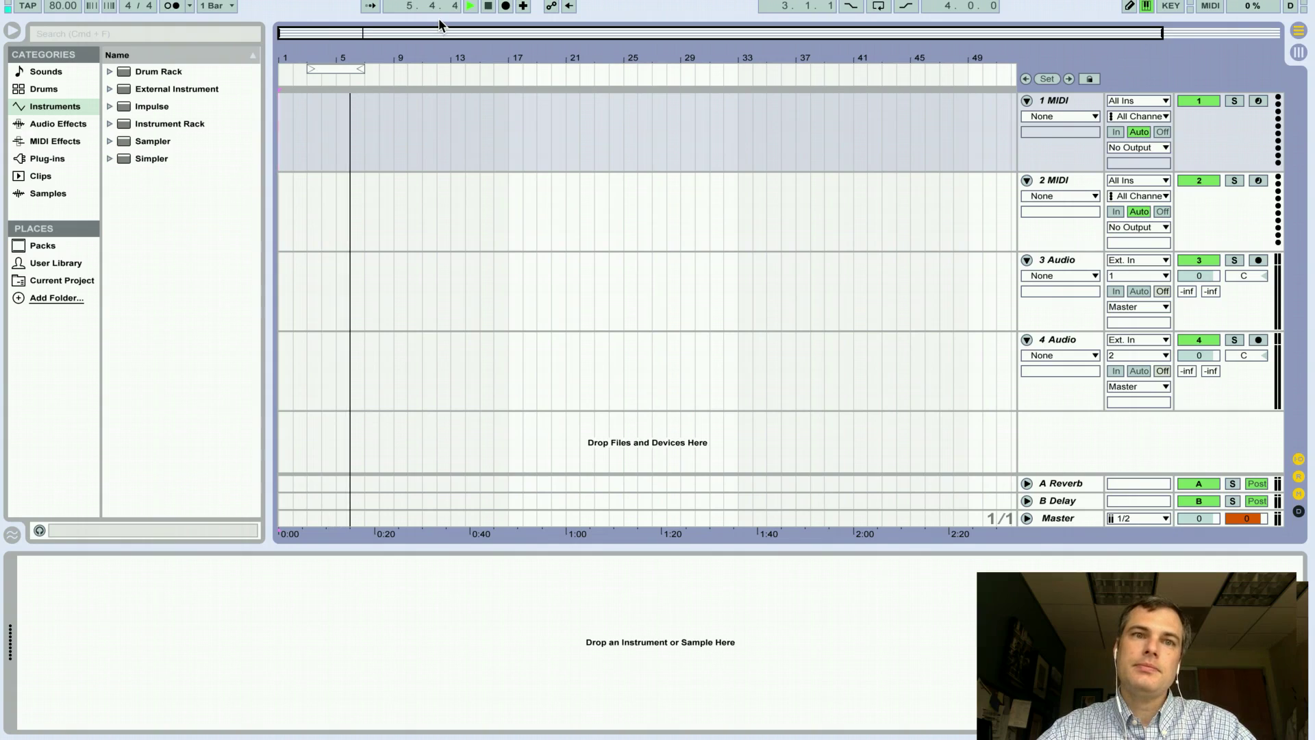
Step: Start, stop and relocate Live's playback around bar 13 and bar 1, leaving it stopped
{"action": "key", "text": "space"}
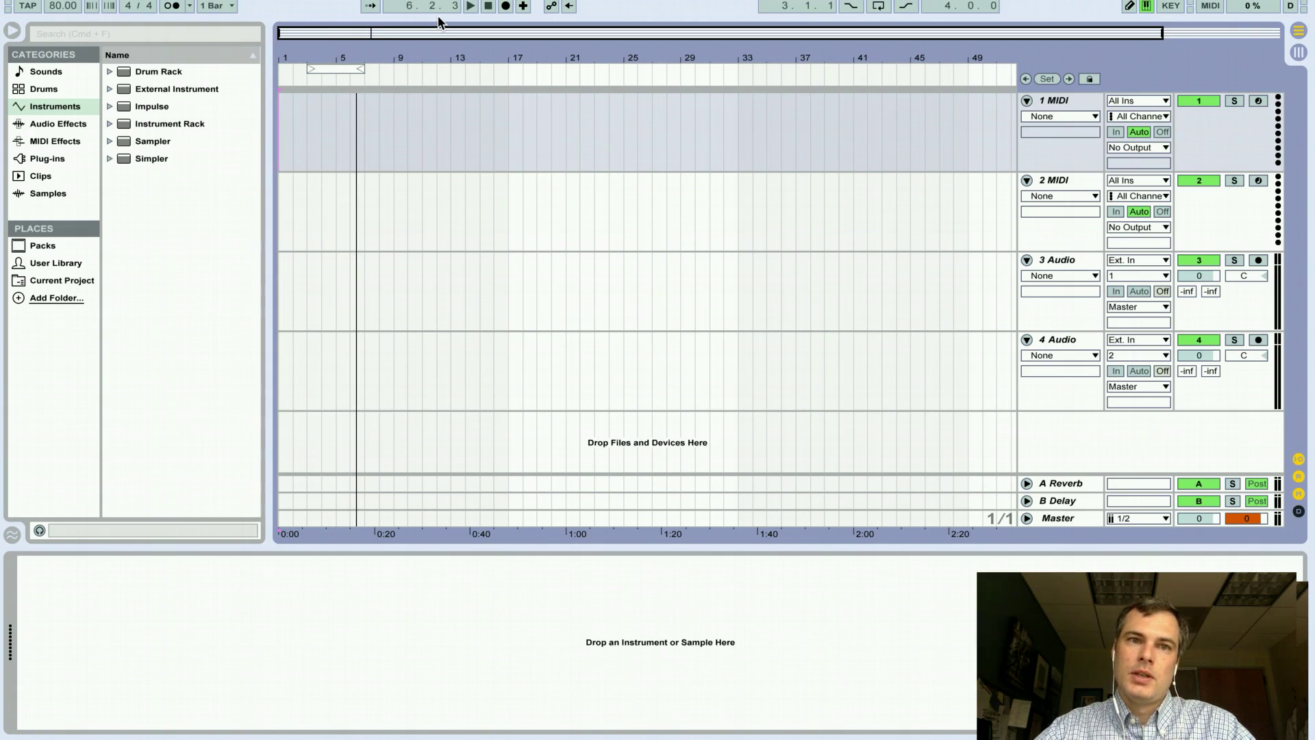
{"action": "key", "text": "space"}
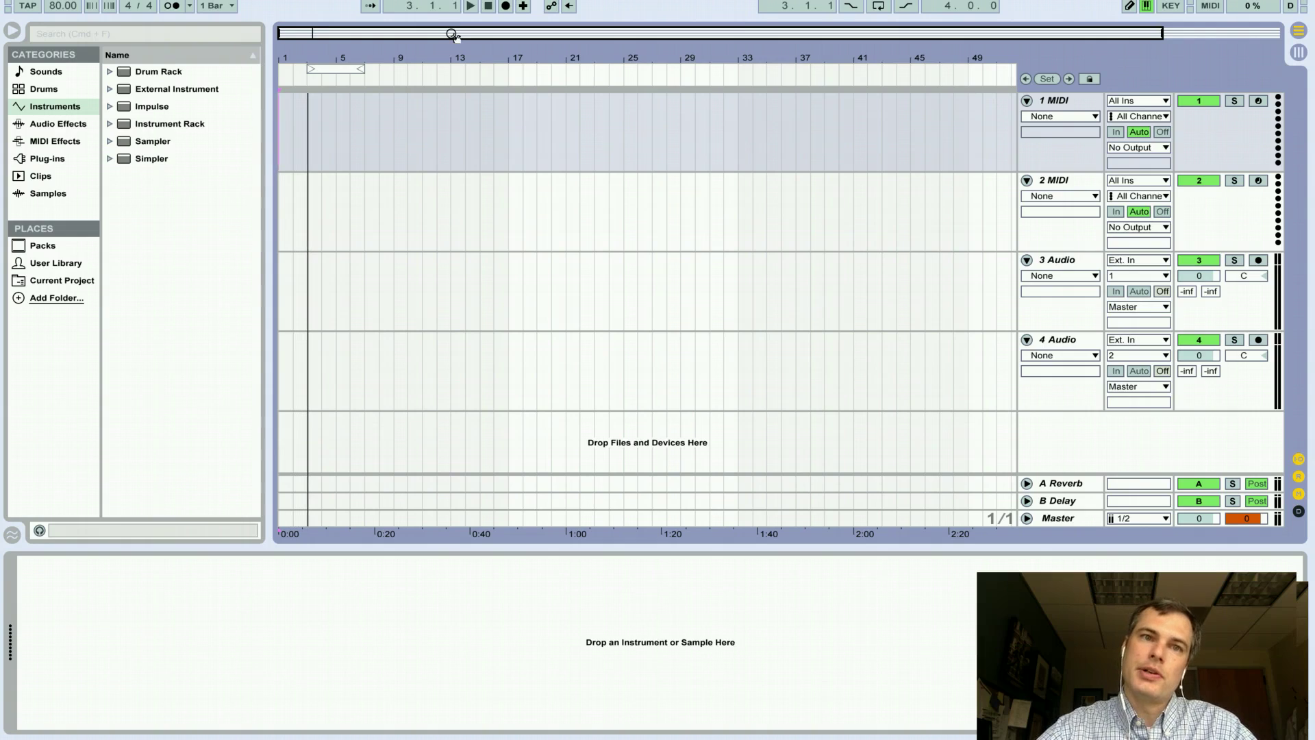
{"action": "key", "text": "space"}
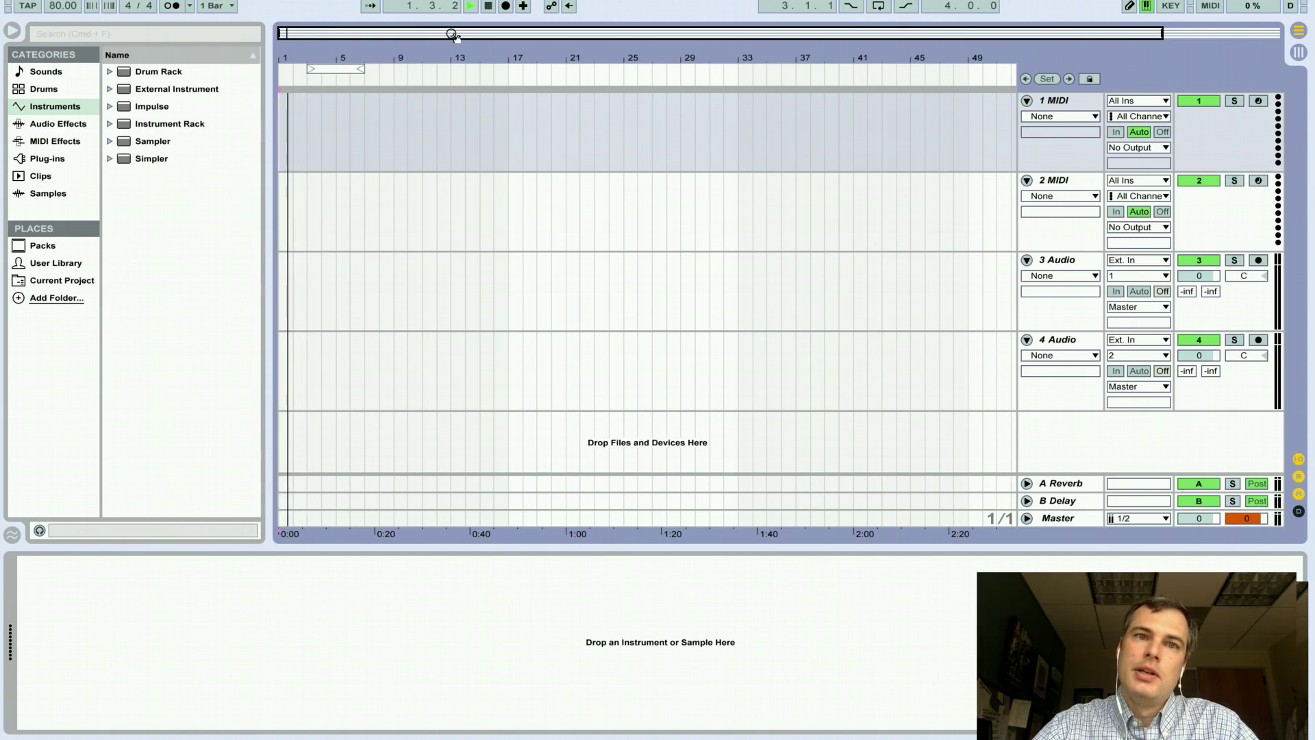
{"action": "key", "text": "space"}
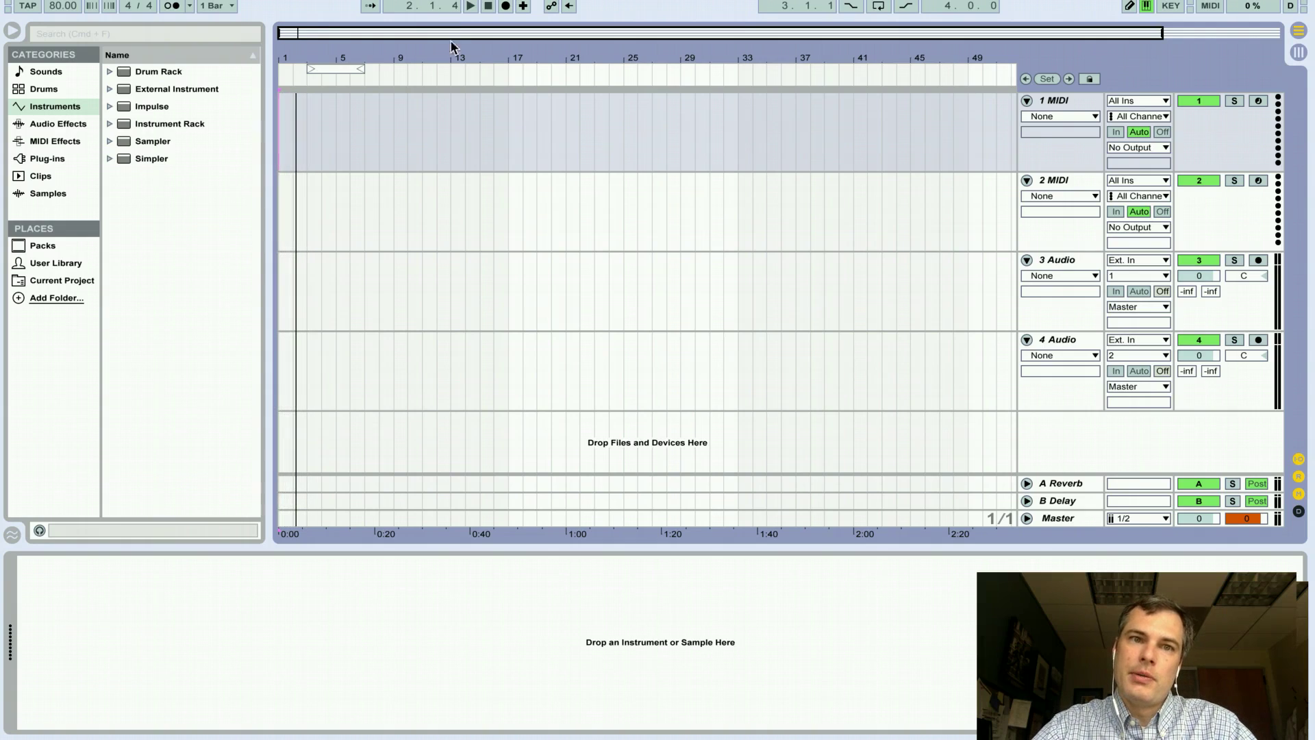
{"action": "left_click", "coordinate": [460, 80]}
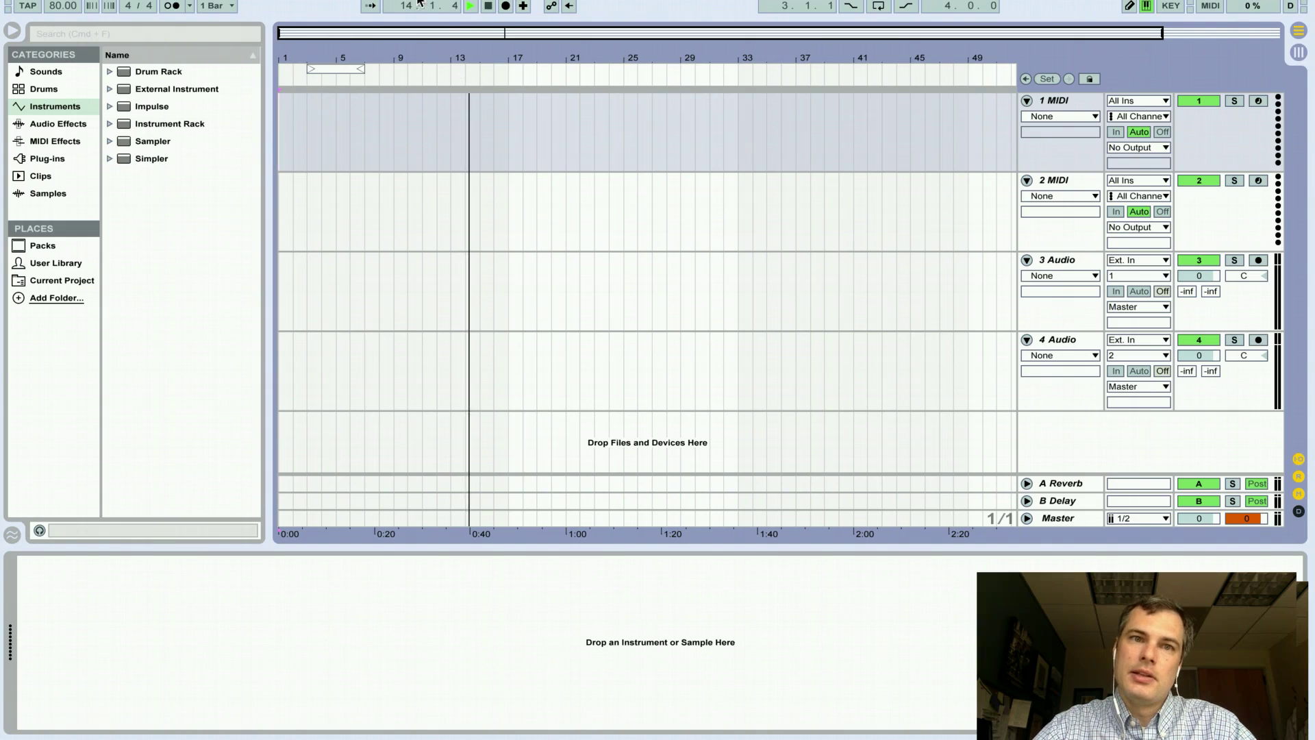
{"action": "left_click", "coordinate": [490, 12]}
{"action": "key", "text": "space"}
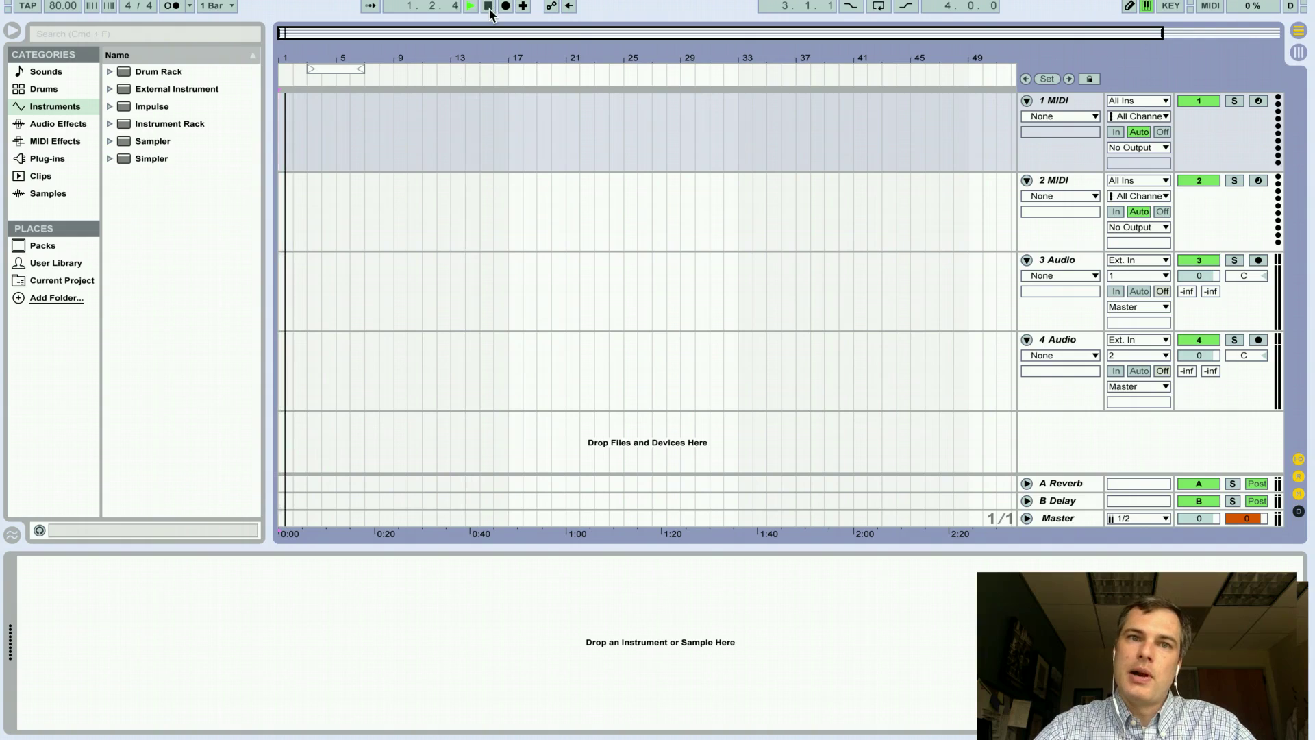
{"action": "left_click", "coordinate": [489, 8]}
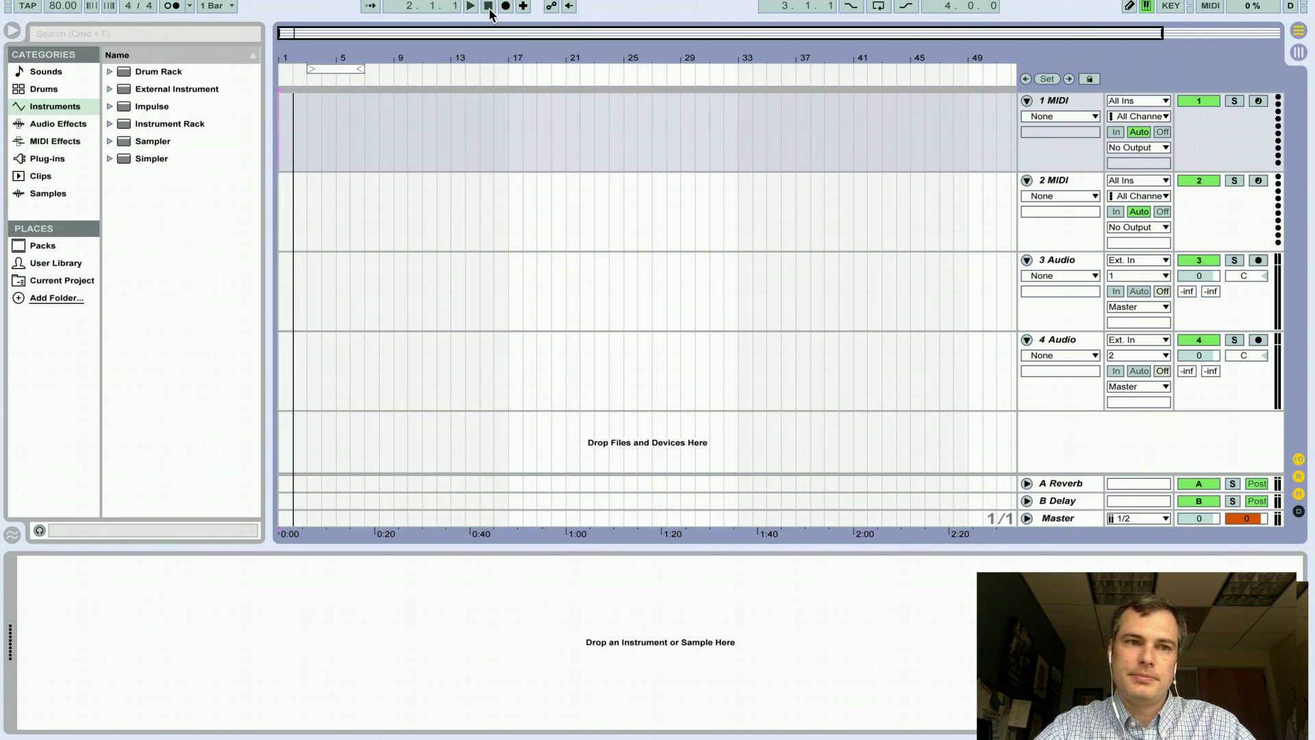
{"action": "key", "text": "super+Tab"}
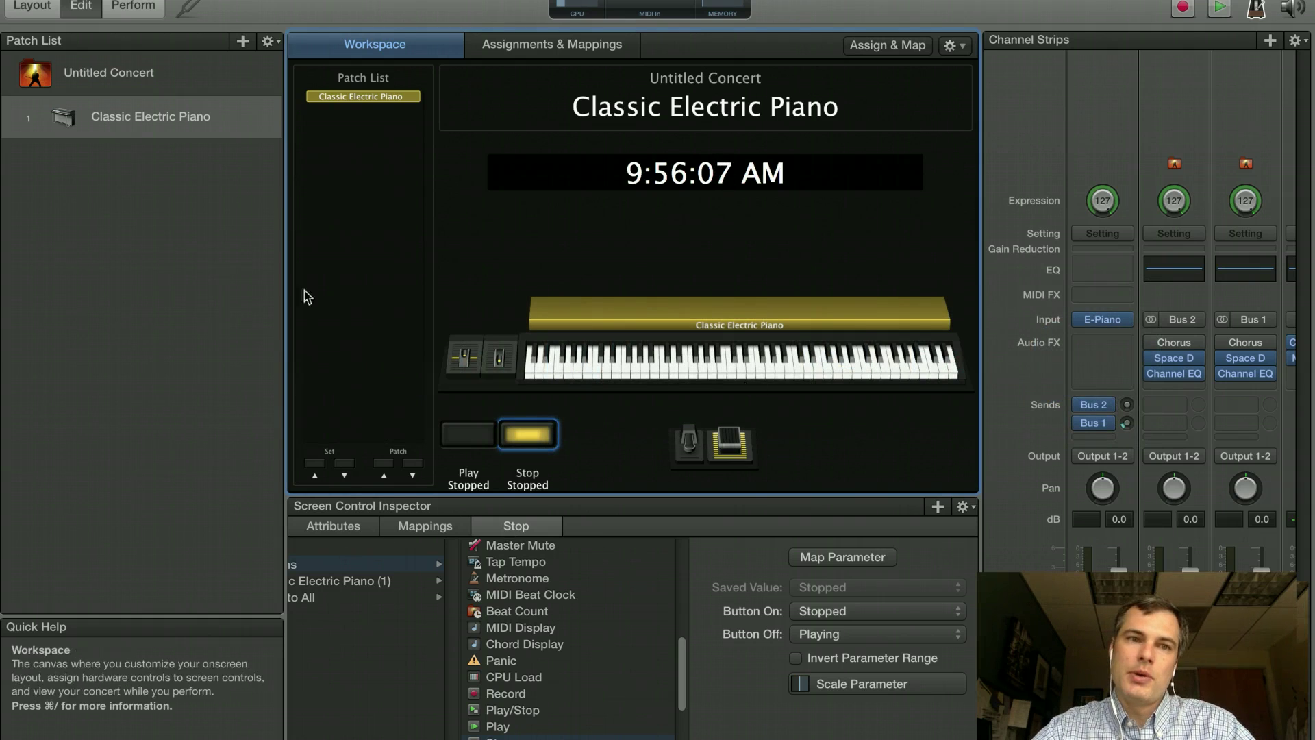
Step: Confirm the Assignments & Mappings table is empty, then return to the Workspace
{"action": "left_click", "coordinate": [555, 48]}
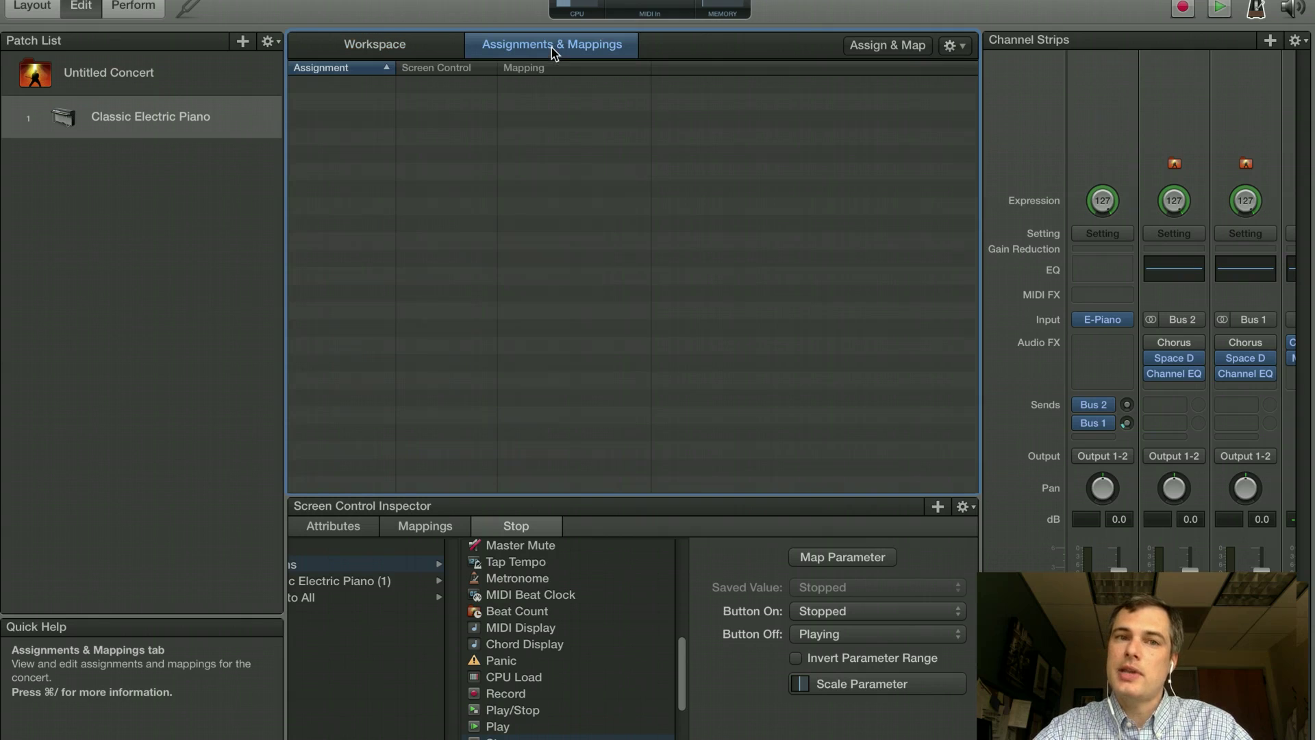
{"action": "left_click", "coordinate": [390, 54]}
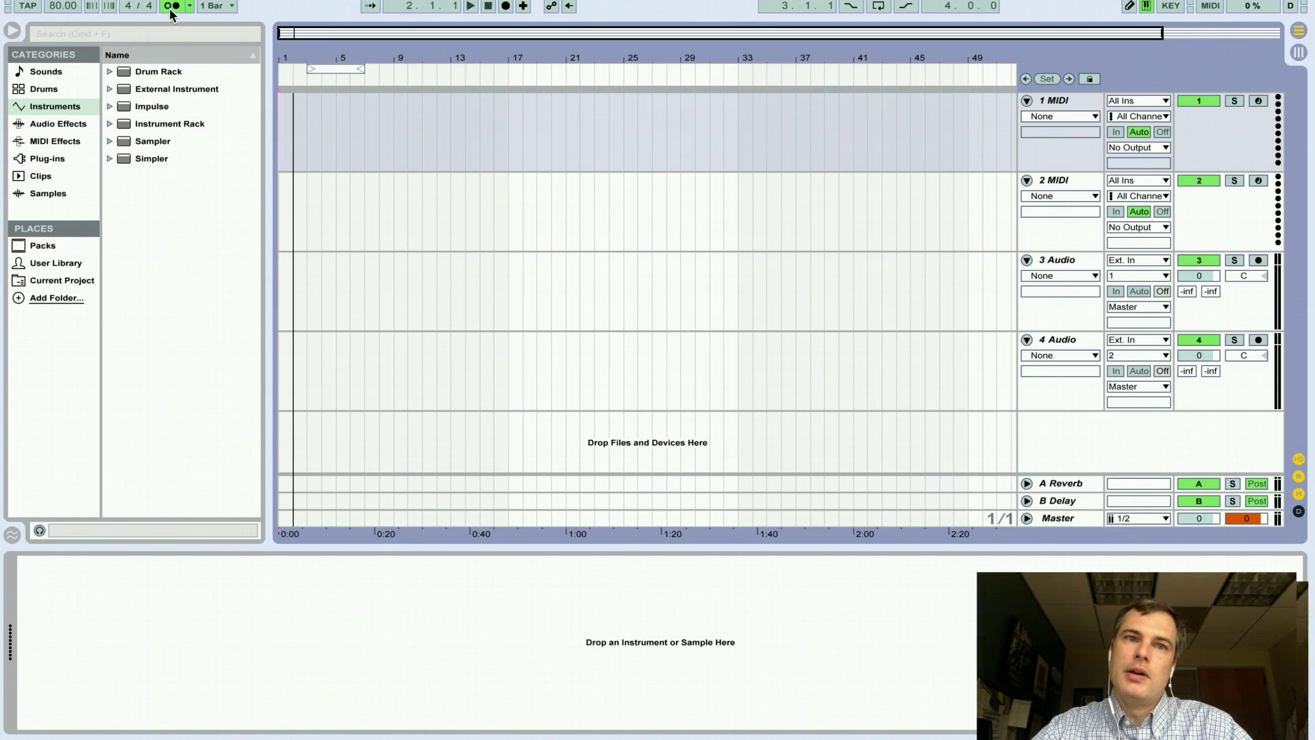
Step: Start Ableton Live's arrangement playback from the beginning and bring MainStage back to the front
{"action": "key", "text": "space"}
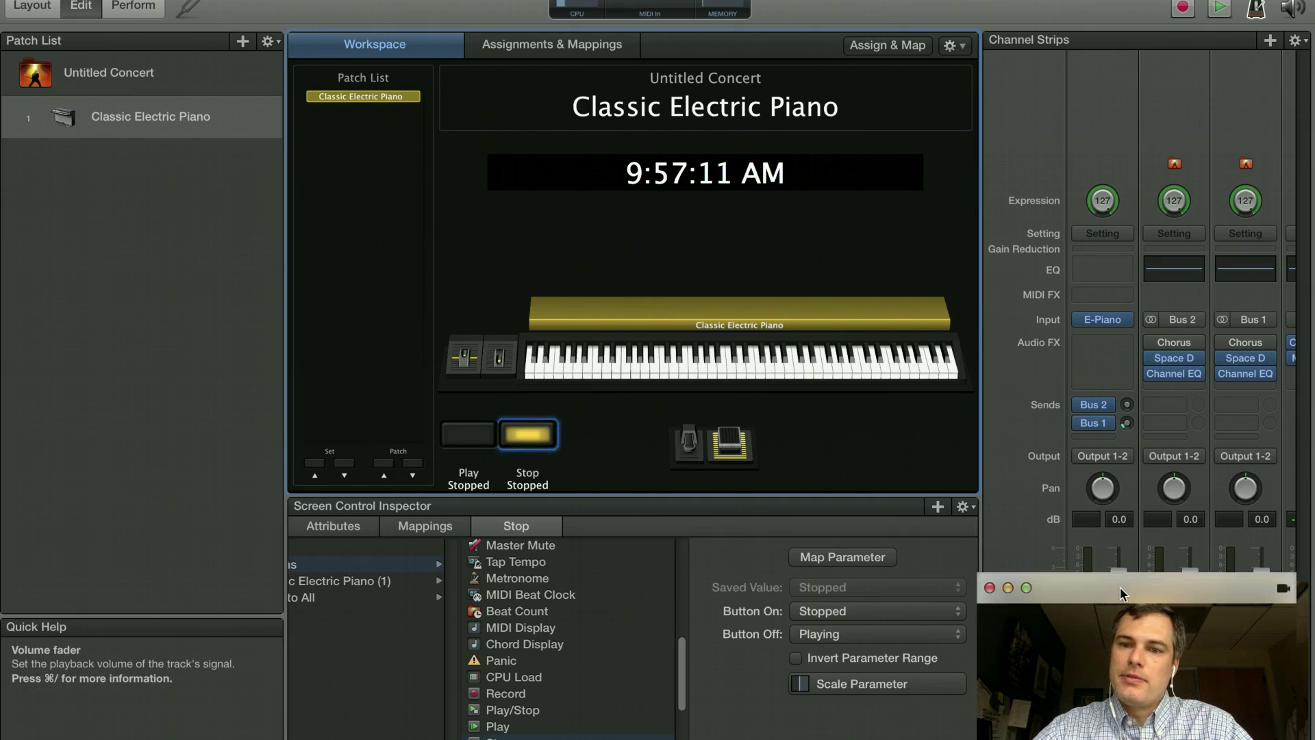
{"action": "left_click_drag", "start_coordinate": [1121, 588], "coordinate": [146, 568]}
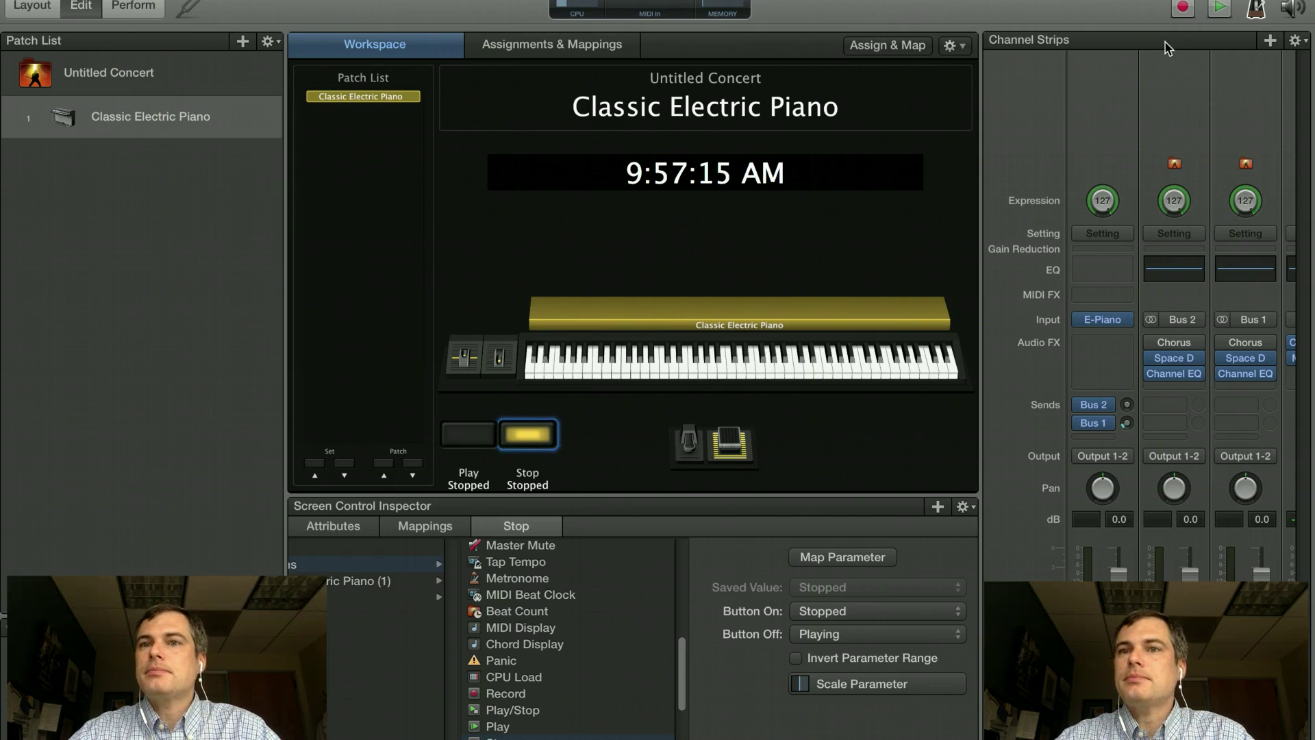
Step: Select Untitled Concert and show its Concert Settings Timing tempo source
{"action": "left_click", "coordinate": [200, 113]}
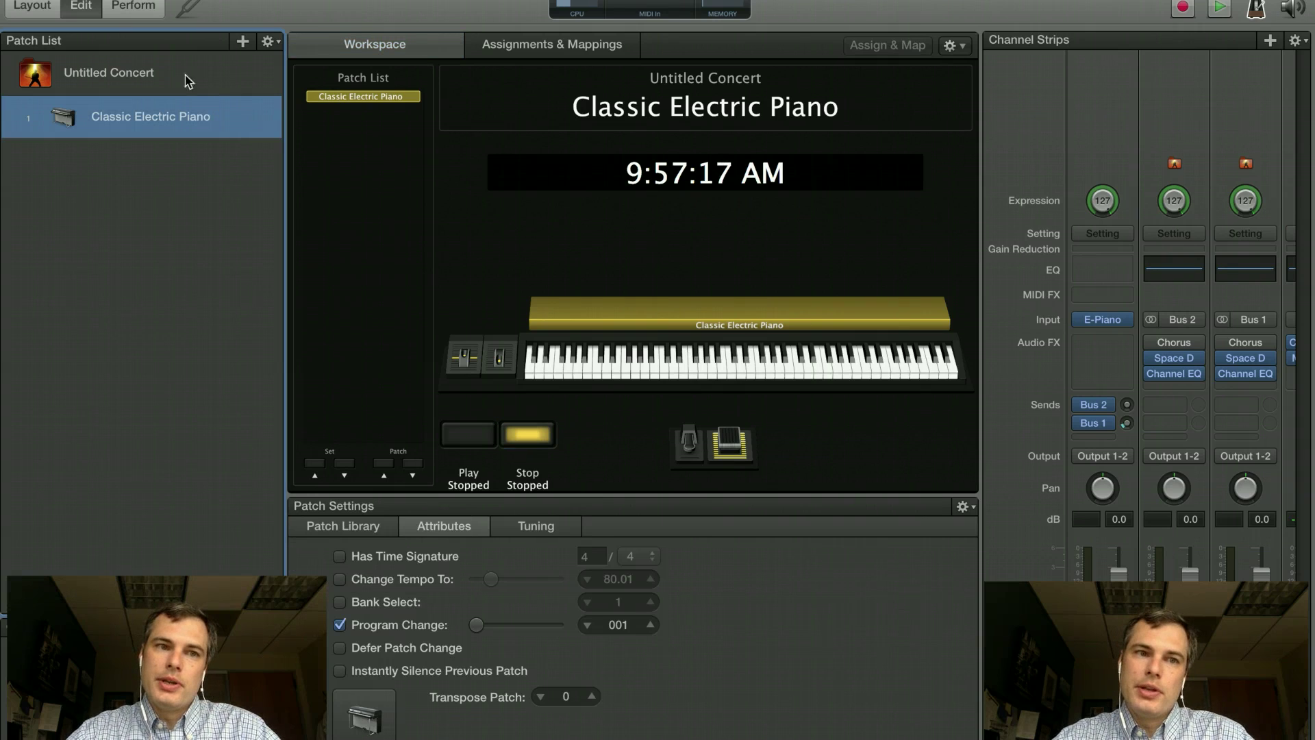
{"action": "left_click", "coordinate": [192, 85]}
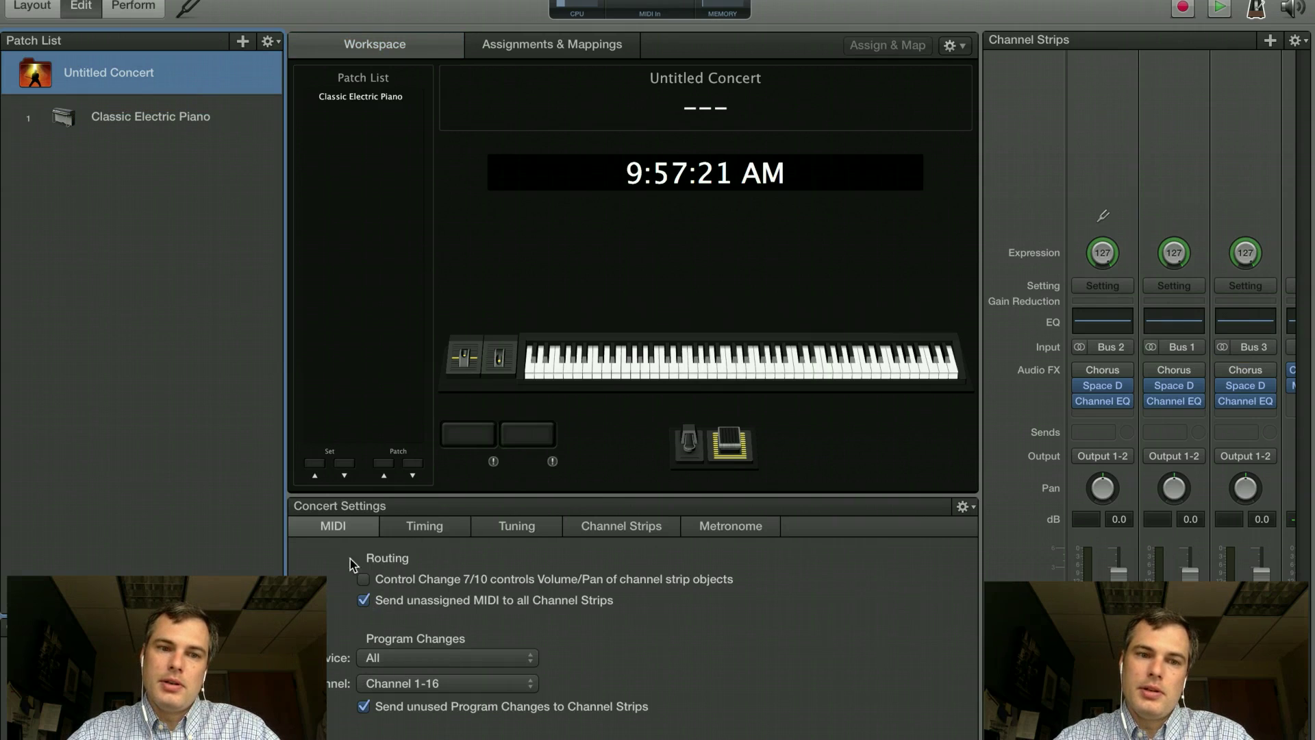
{"action": "left_click", "coordinate": [447, 531]}
{"action": "left_click", "coordinate": [363, 608]}
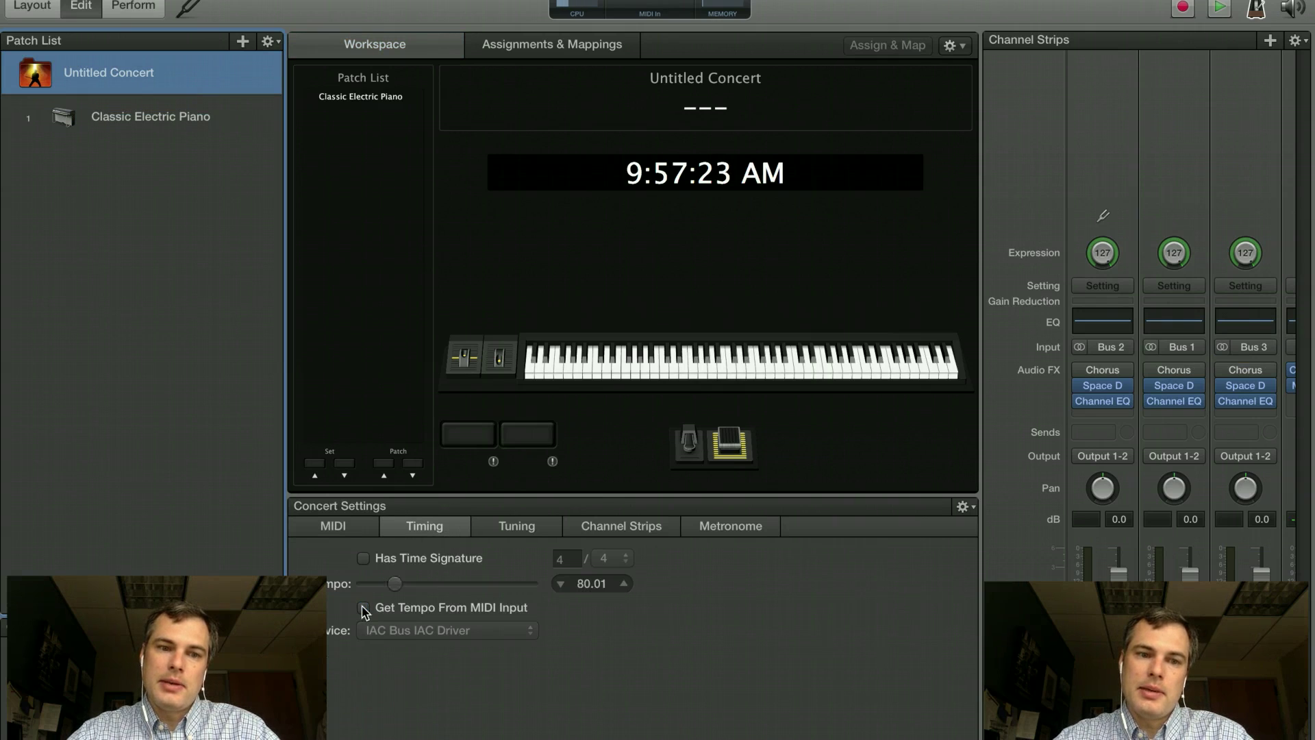
Step: In Layout mode, delete the Start and Stop buttons, then return to Edit mode
{"action": "left_click", "coordinate": [32, 5]}
{"action": "left_click", "coordinate": [588, 551]}
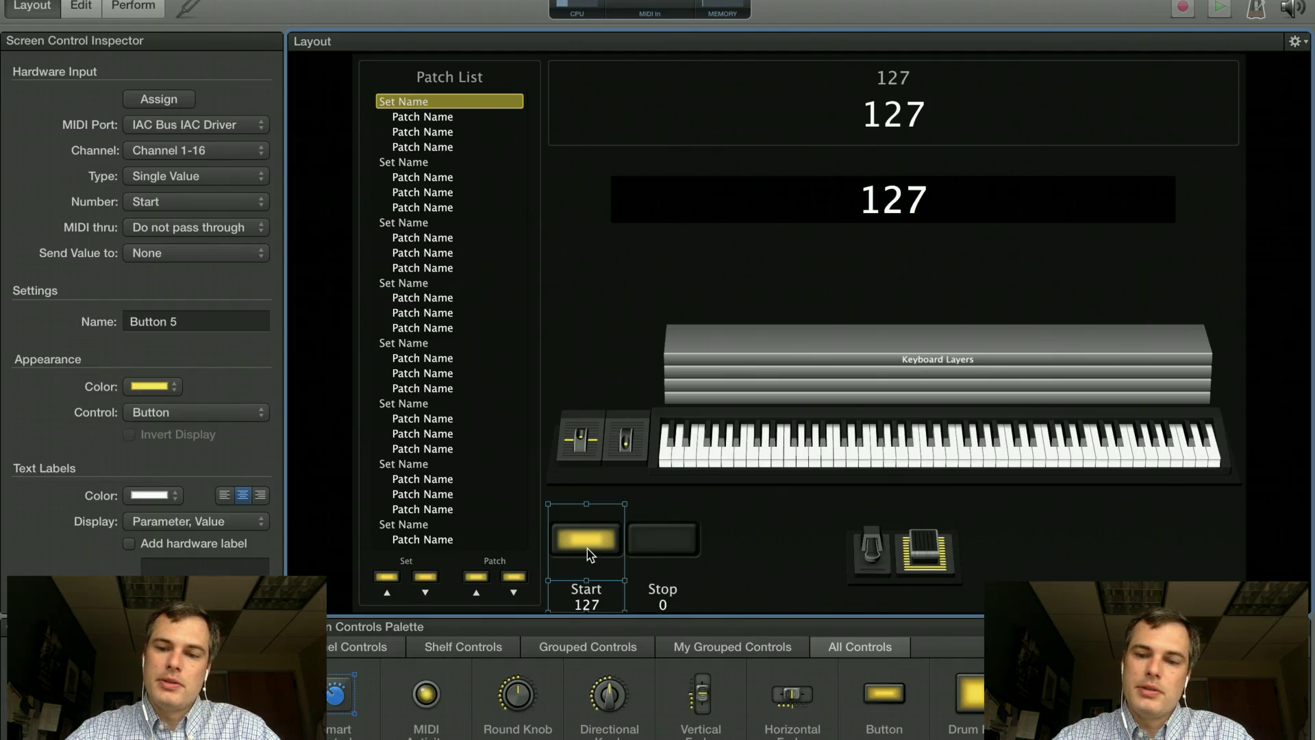
{"action": "key", "text": "Delete"}
{"action": "left_click", "coordinate": [654, 540]}
{"action": "key", "text": "Delete"}
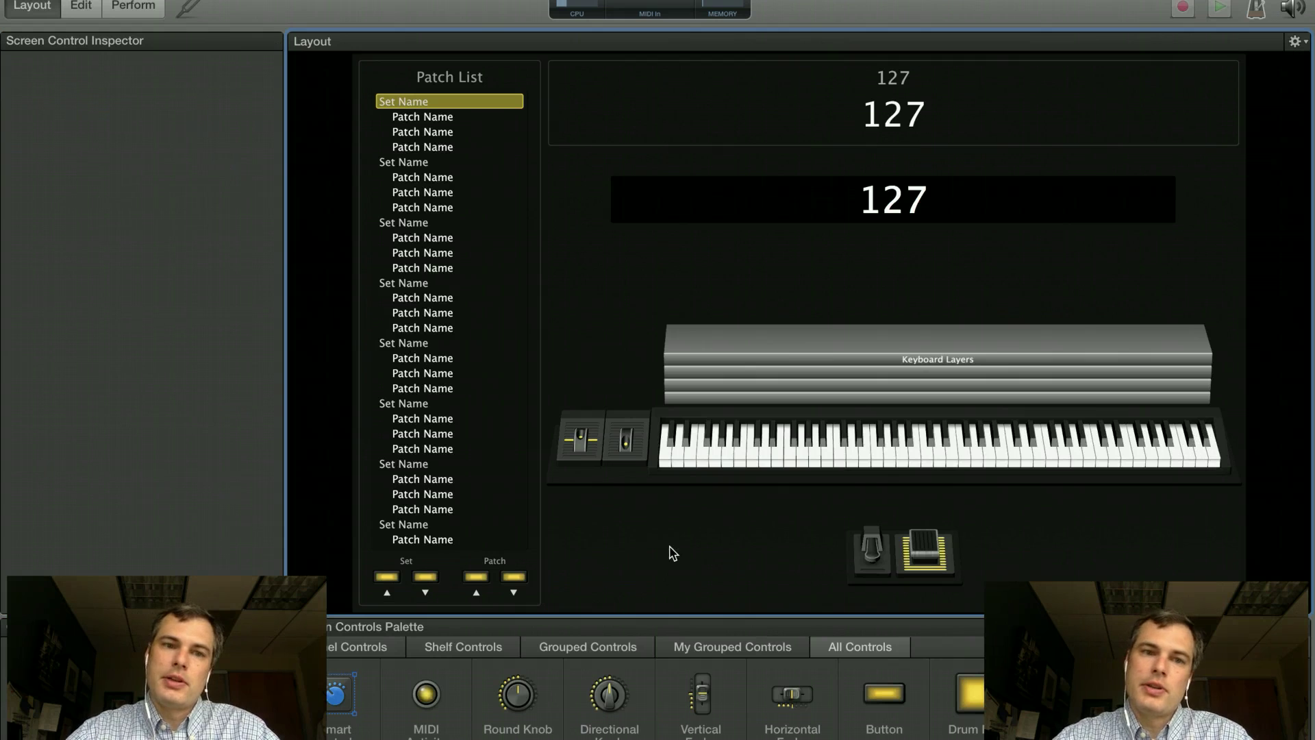
{"action": "left_click", "coordinate": [75, 7]}
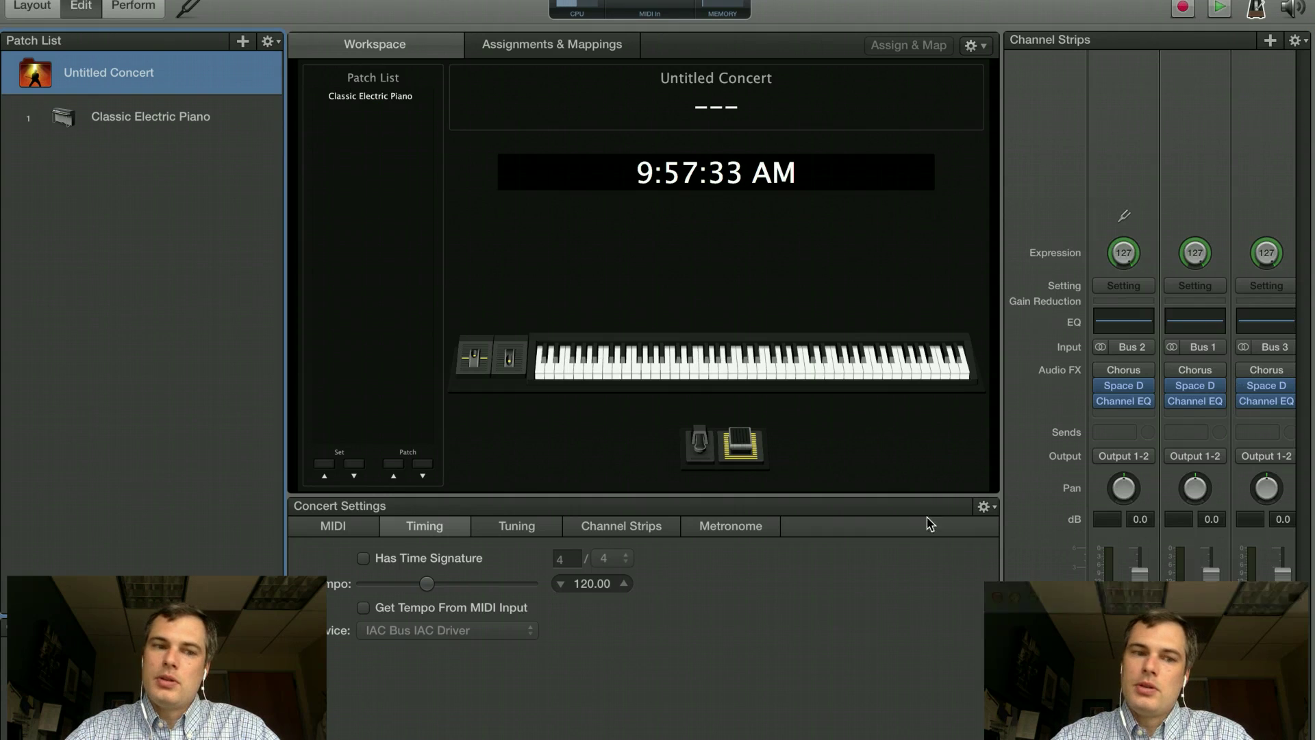
Step: Create an External Instrument channel strip with MIDI output IAC Bus IAC Driver on Channel 1-16
{"action": "left_click", "coordinate": [997, 597]}
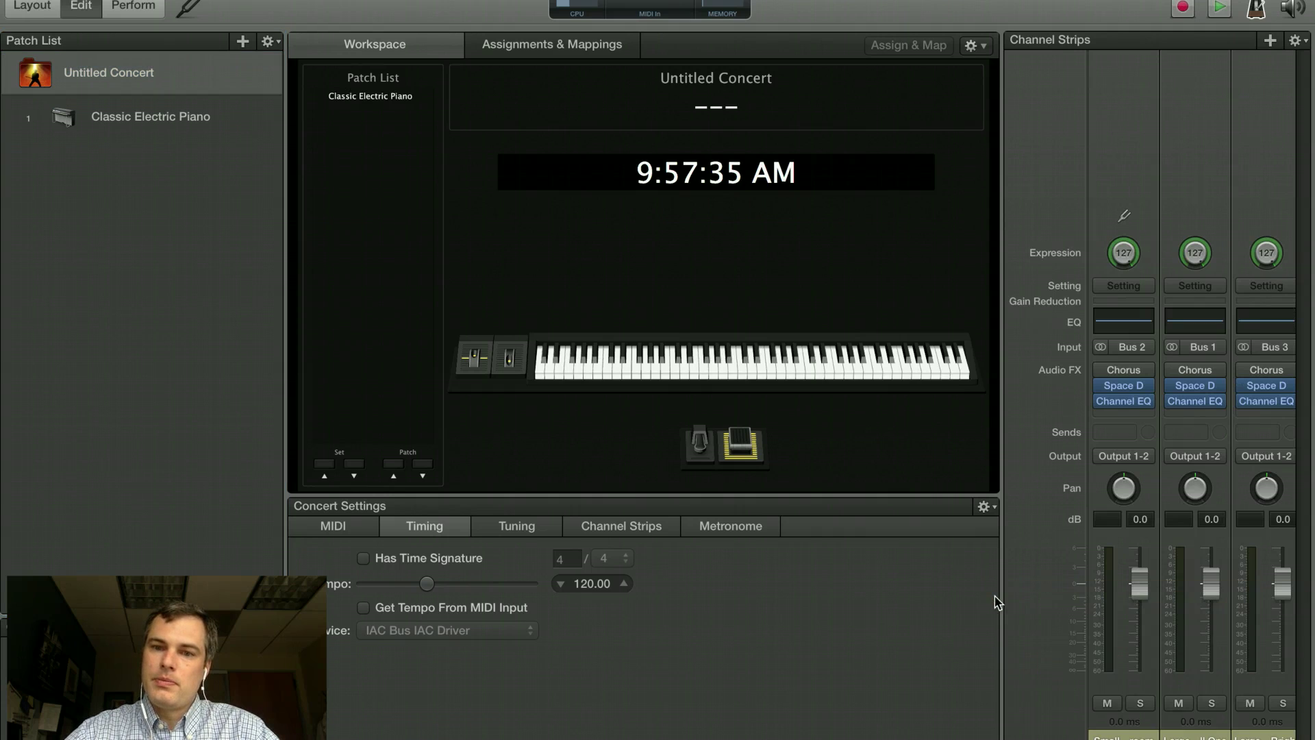
{"action": "left_click", "coordinate": [1269, 42]}
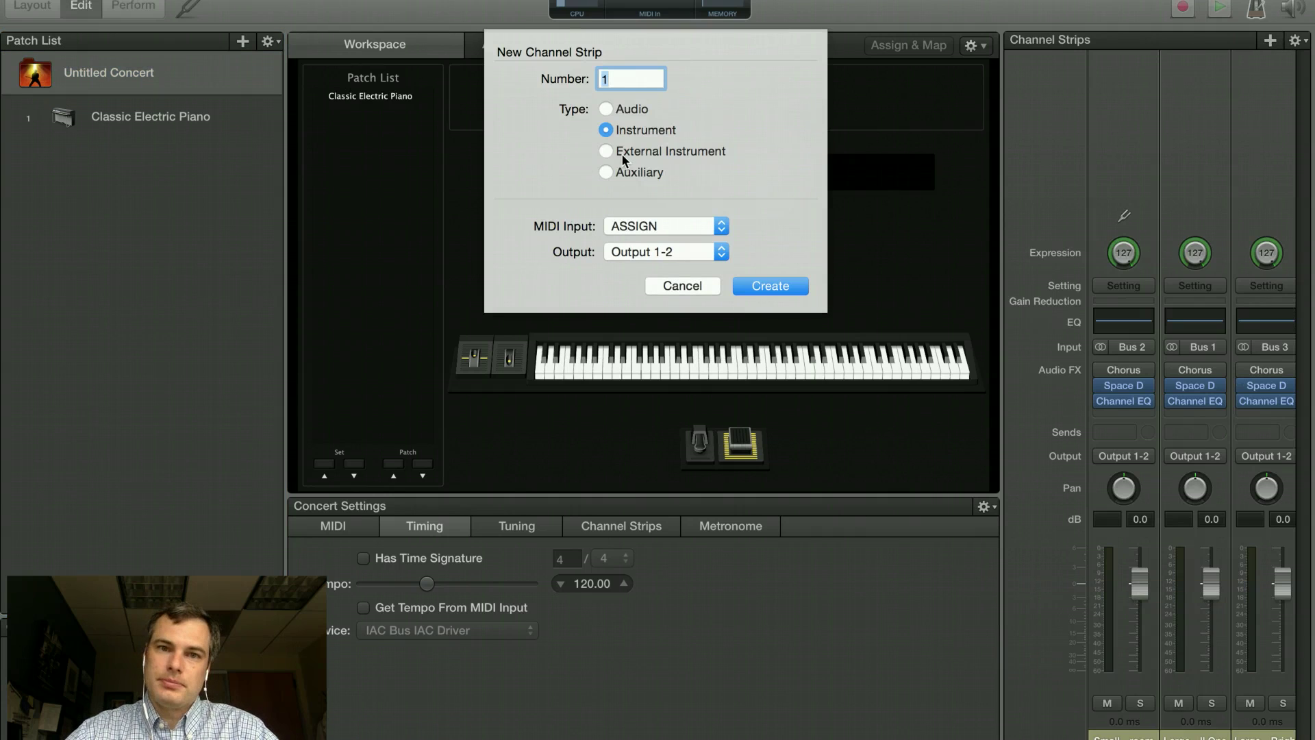
{"action": "left_click", "coordinate": [623, 153]}
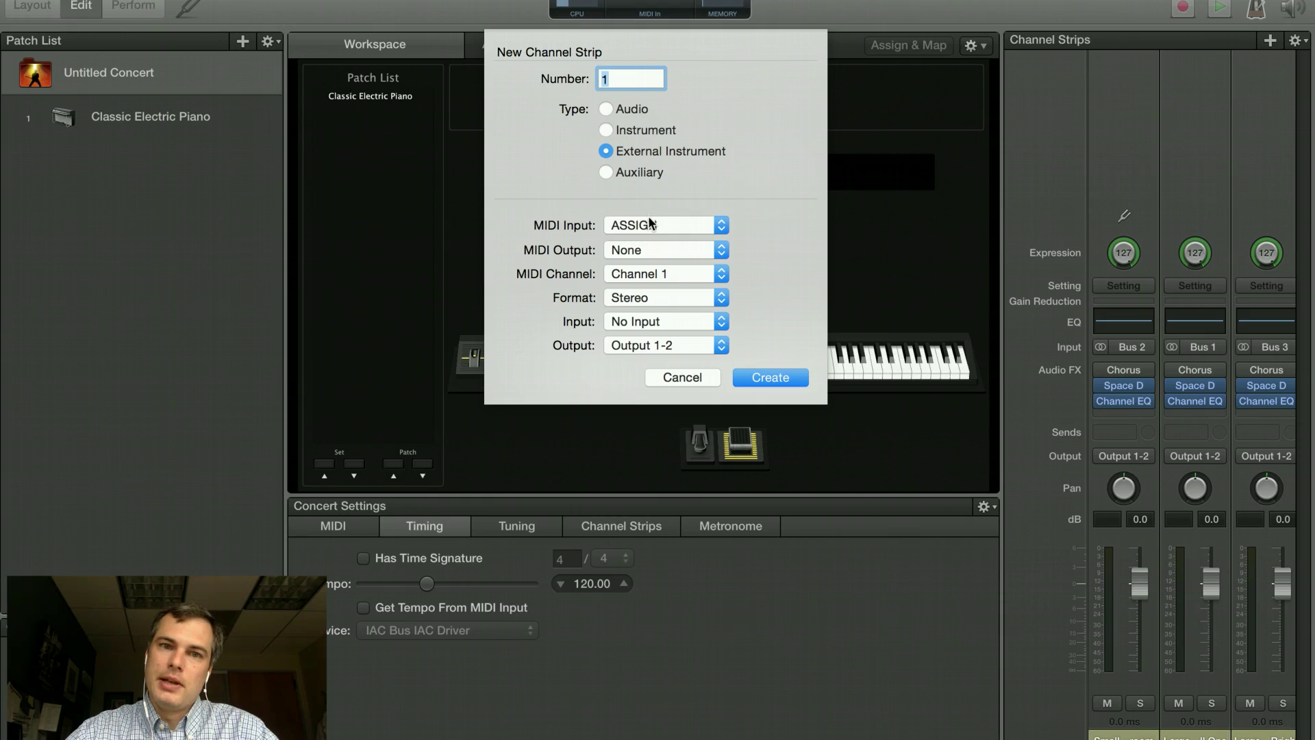
{"action": "left_click", "coordinate": [636, 254]}
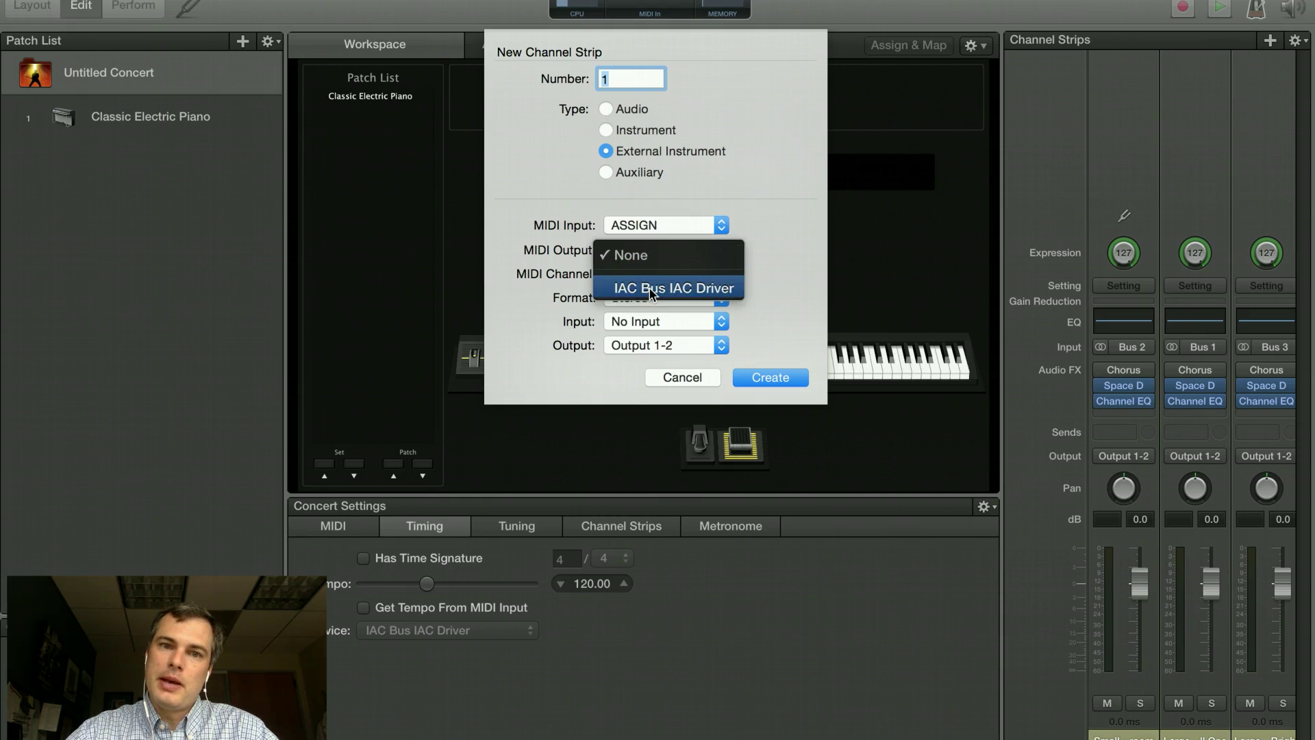
{"action": "left_click", "coordinate": [648, 287]}
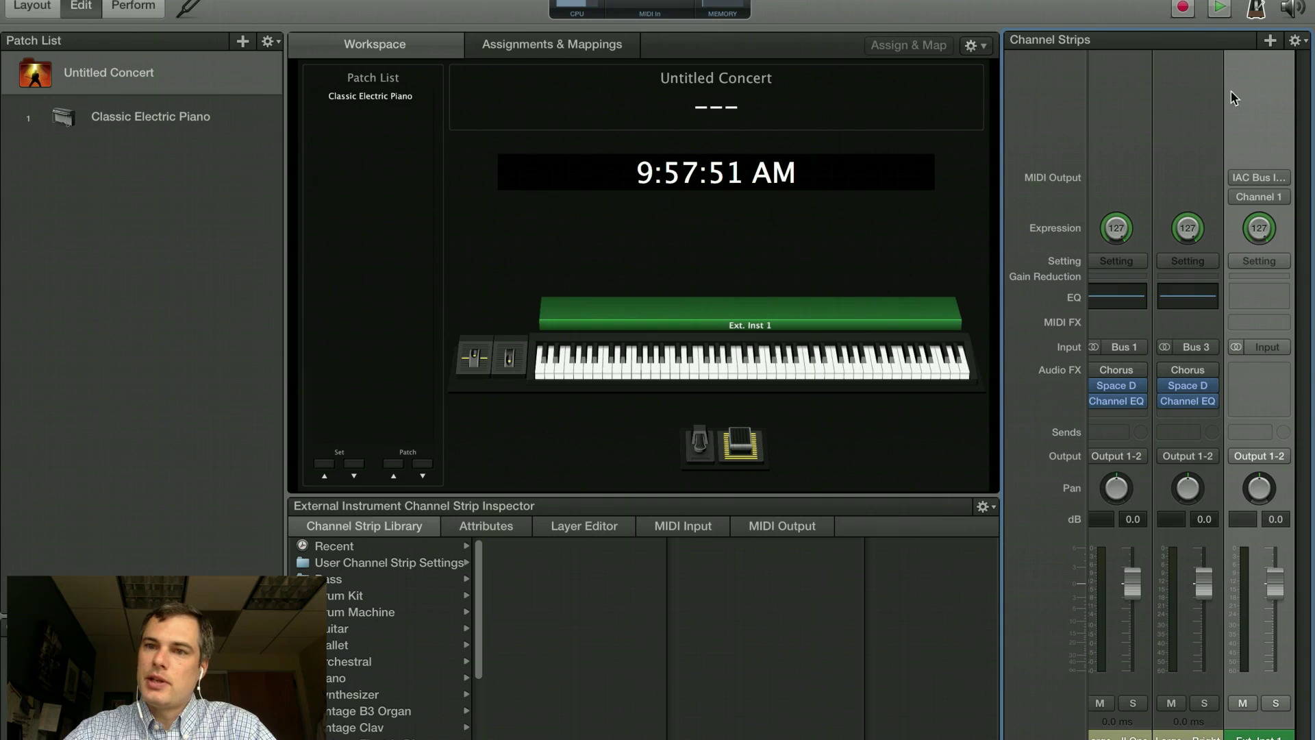
{"action": "left_click", "coordinate": [1256, 198]}
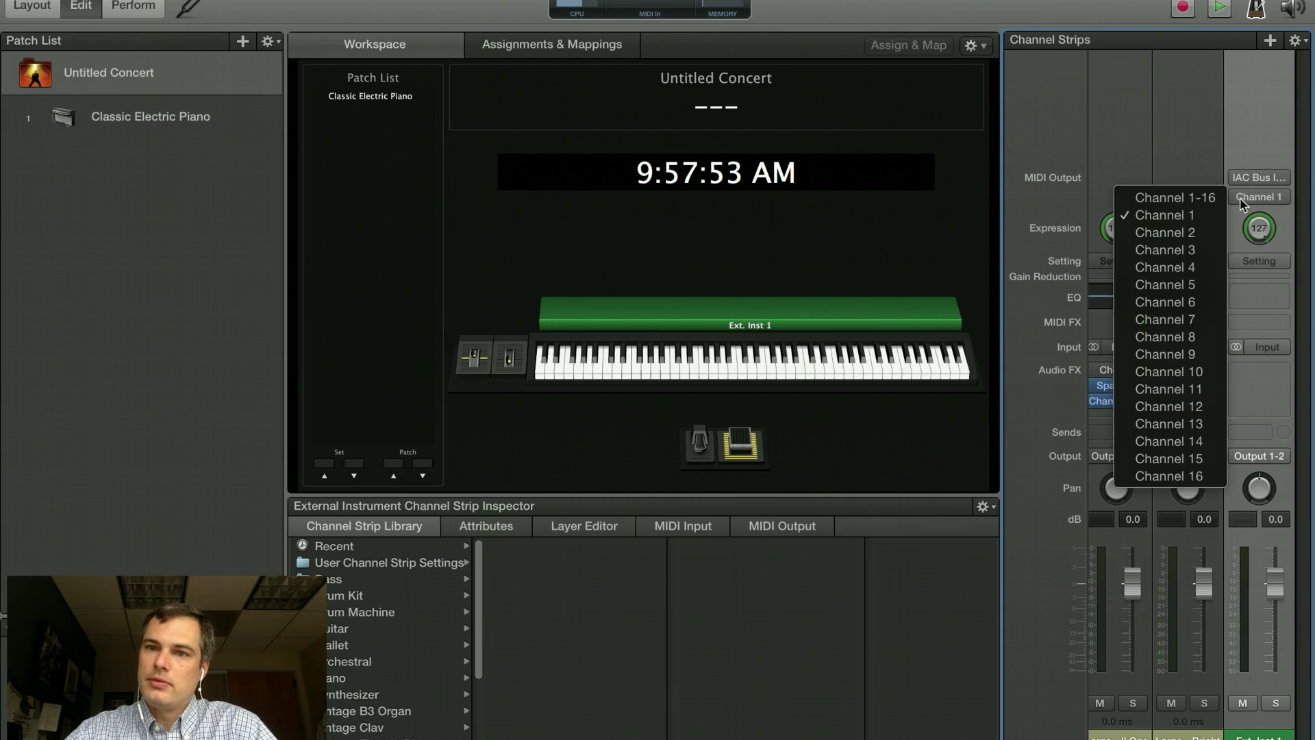
{"action": "left_click", "coordinate": [1189, 199]}
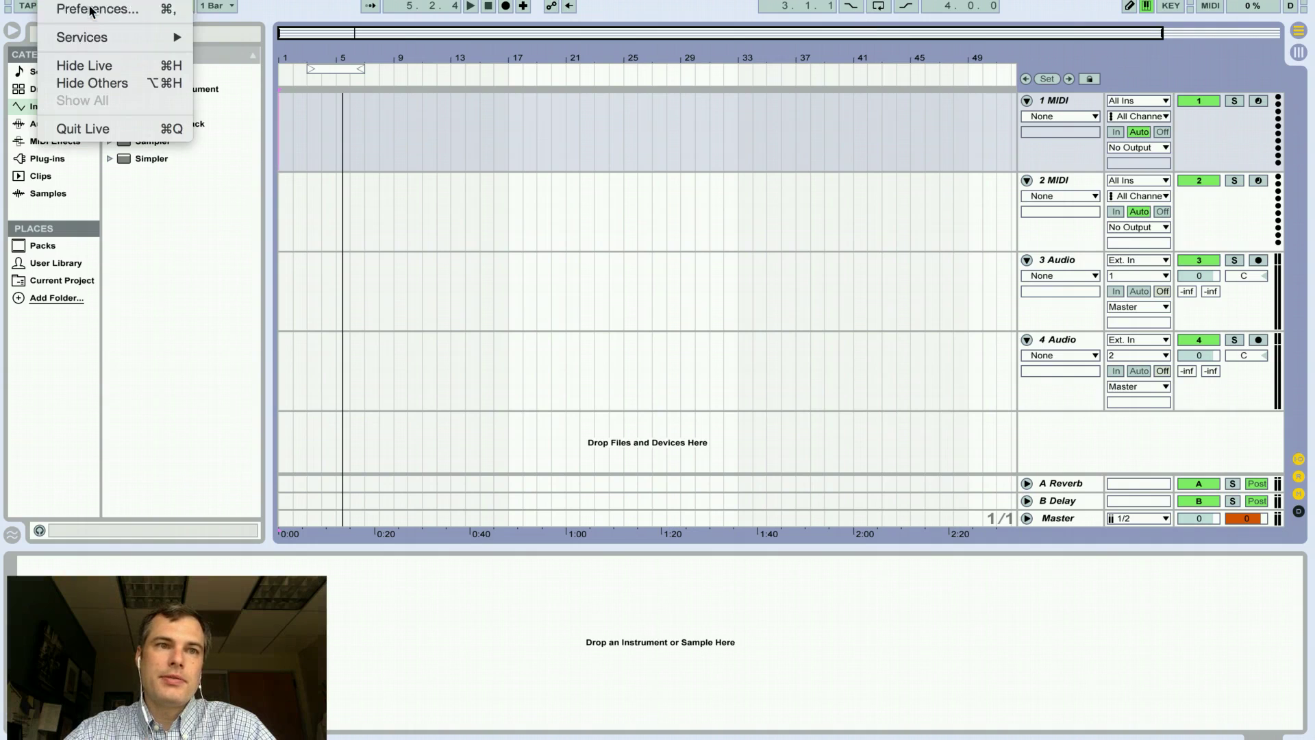
Step: In Live's MIDI Sync preferences, turn IAC output Sync off and IAC input Sync and Remote on
{"action": "left_click", "coordinate": [92, 8]}
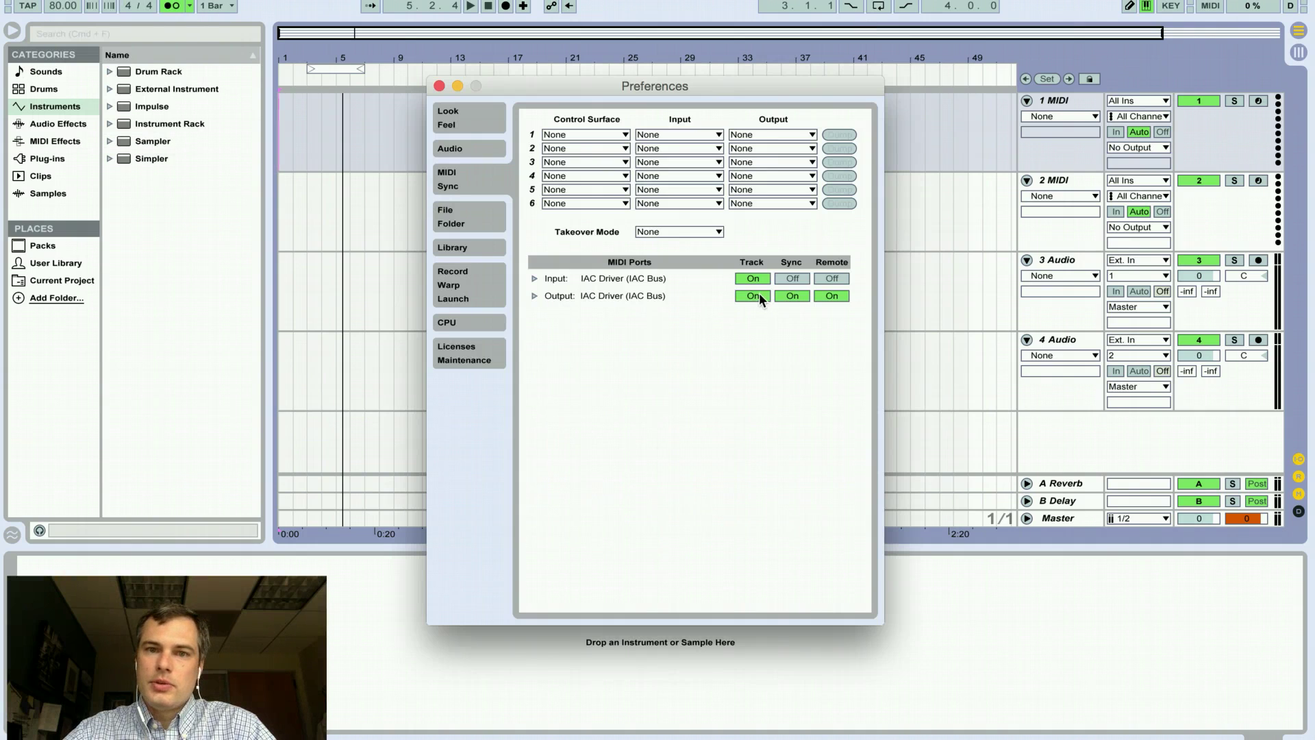
{"action": "left_click", "coordinate": [781, 295]}
{"action": "left_click", "coordinate": [782, 280]}
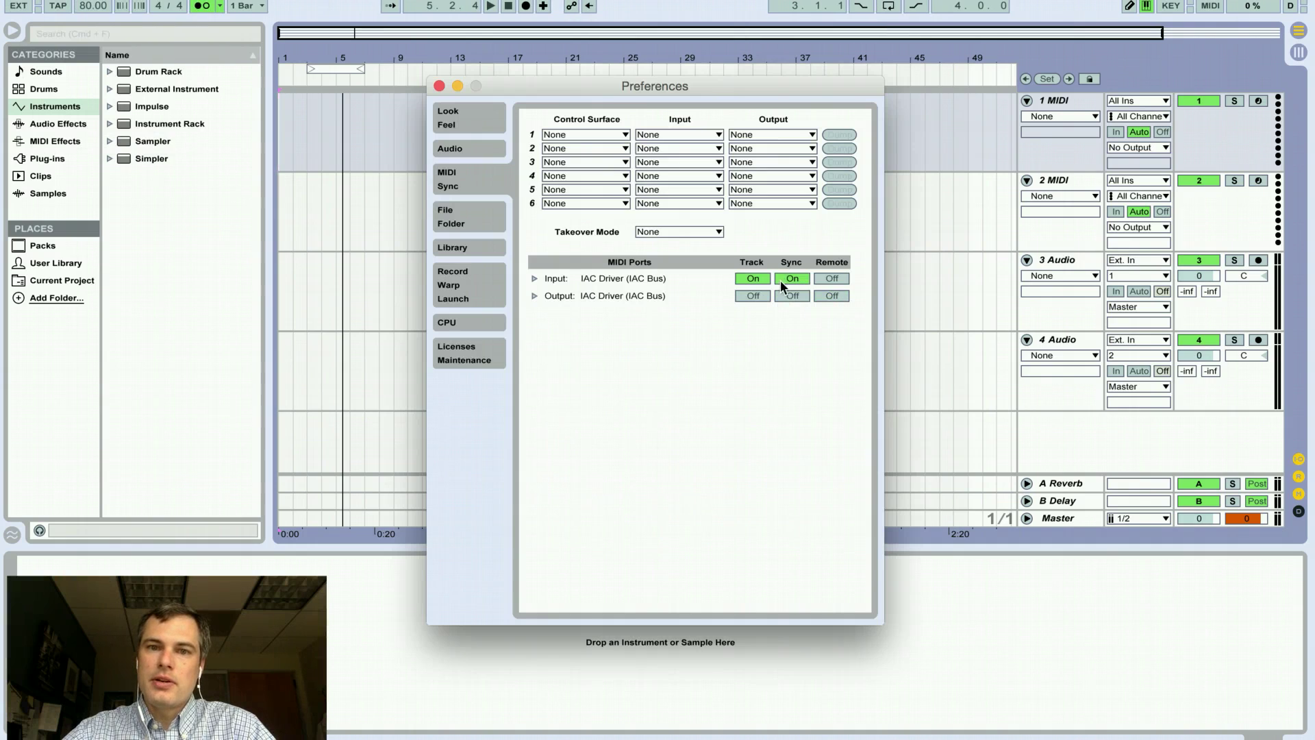
{"action": "left_click", "coordinate": [836, 275]}
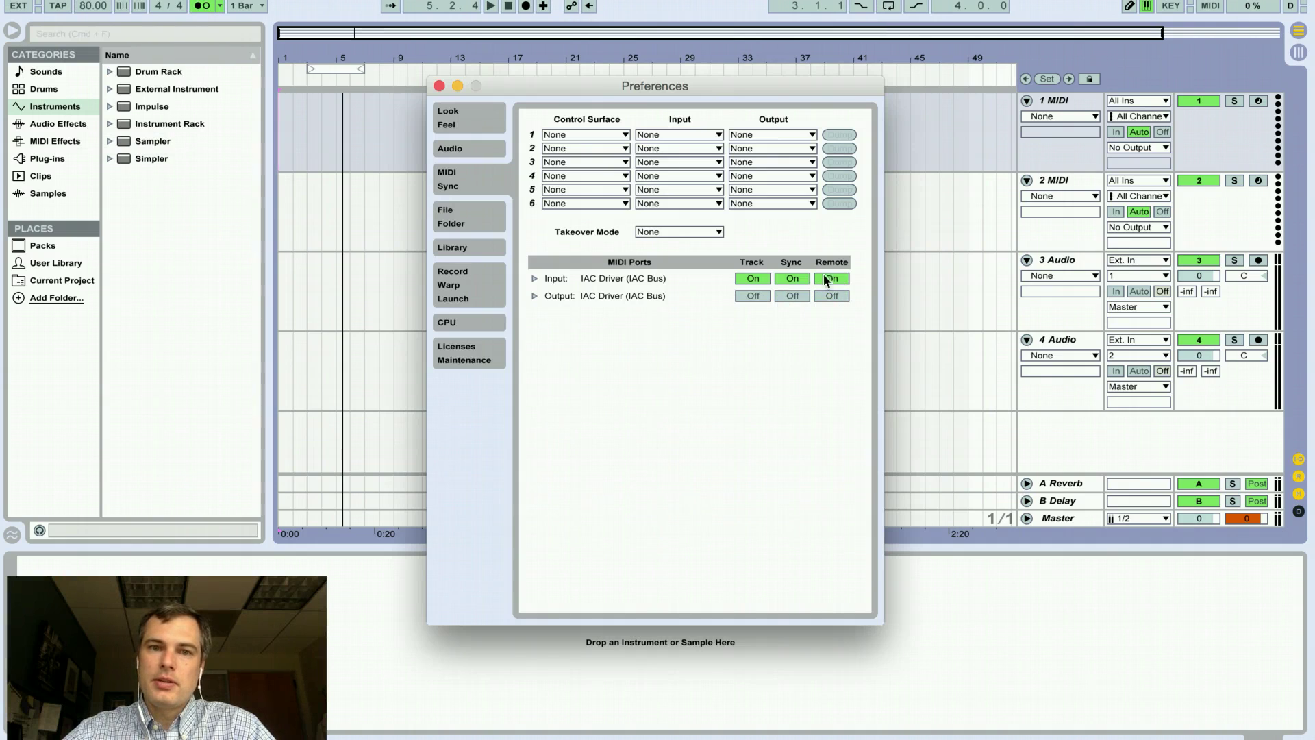
{"action": "left_click", "coordinate": [440, 86]}
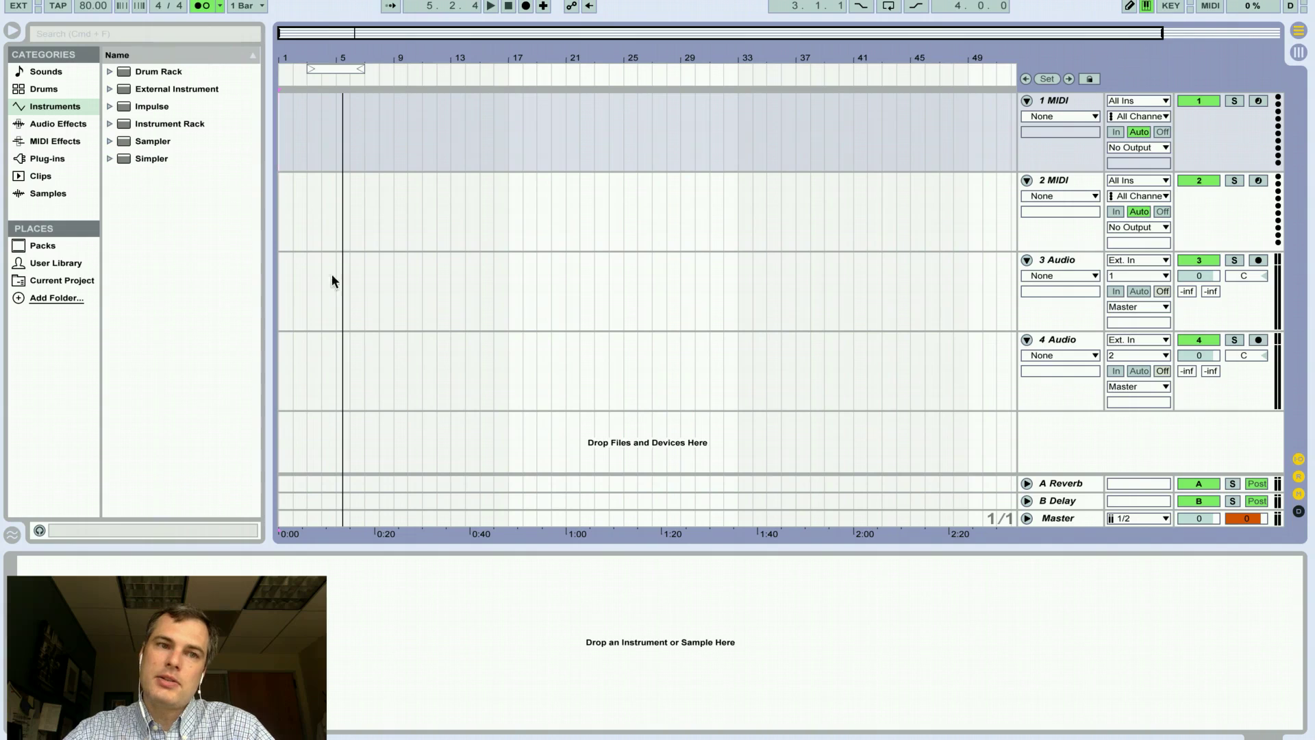
Step: Show Untitled Concert's 120 BPM Timing settings and move Live's playhead back to song start
{"action": "key", "text": "super+Tab"}
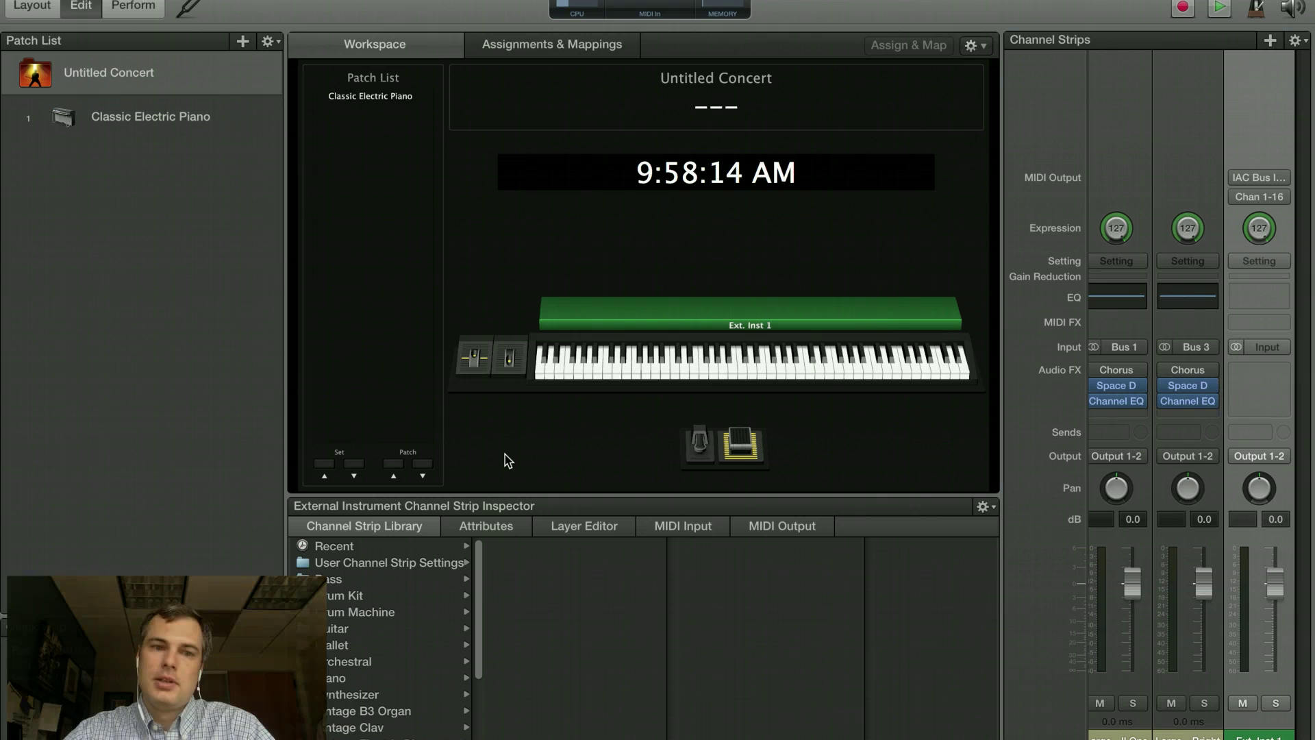
{"action": "left_click", "coordinate": [195, 85]}
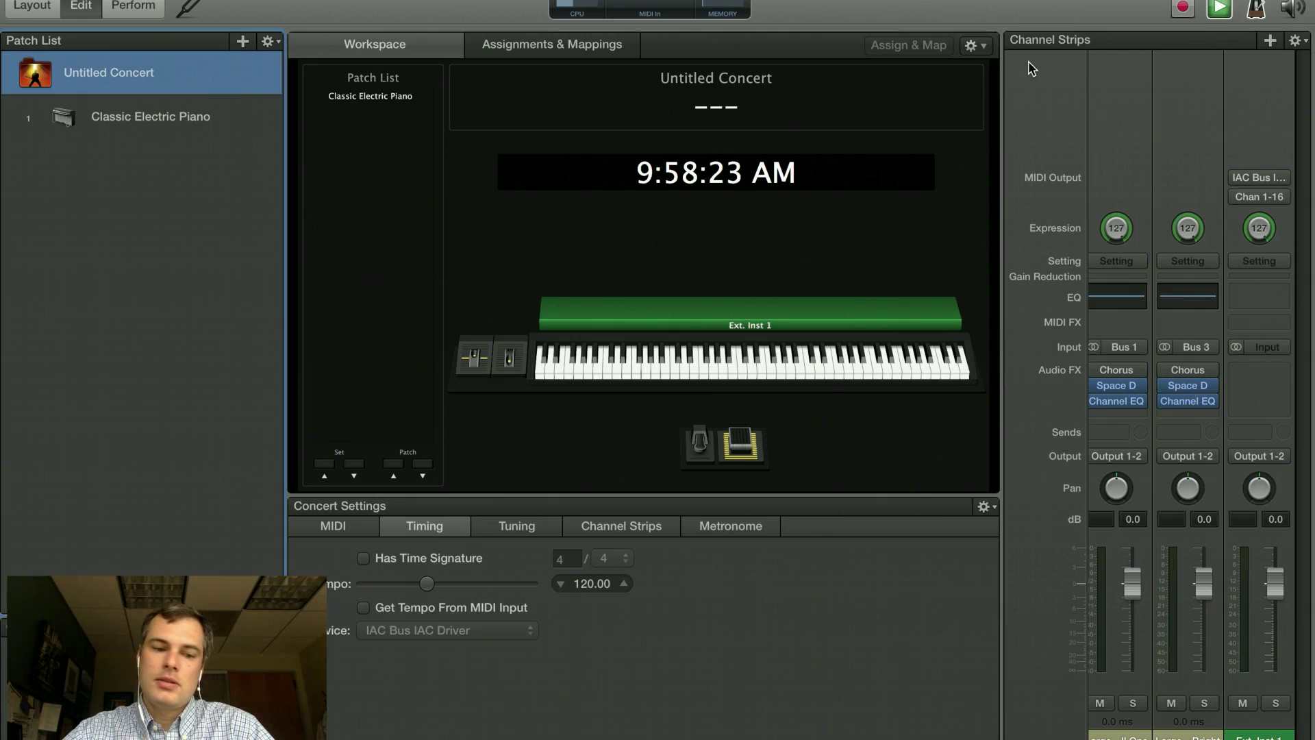
{"action": "key", "text": "super+Tab"}
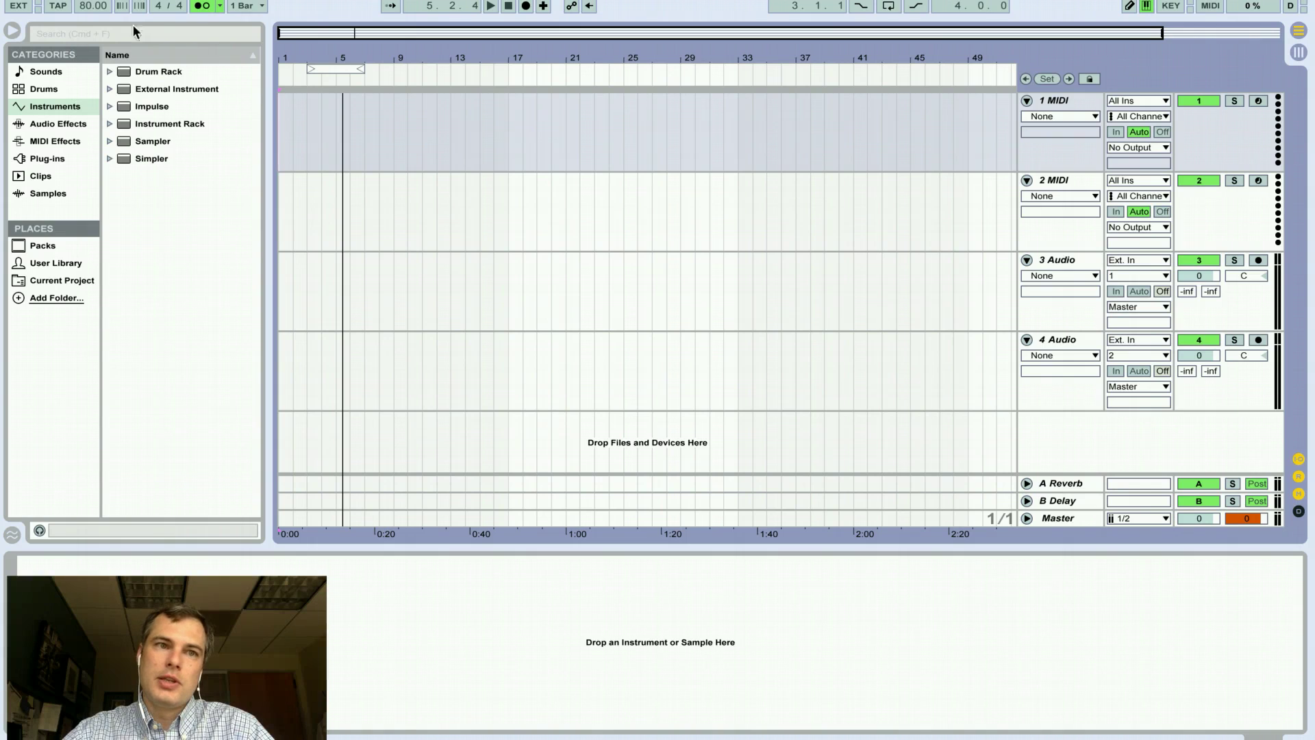
{"action": "left_click", "coordinate": [491, 7]}
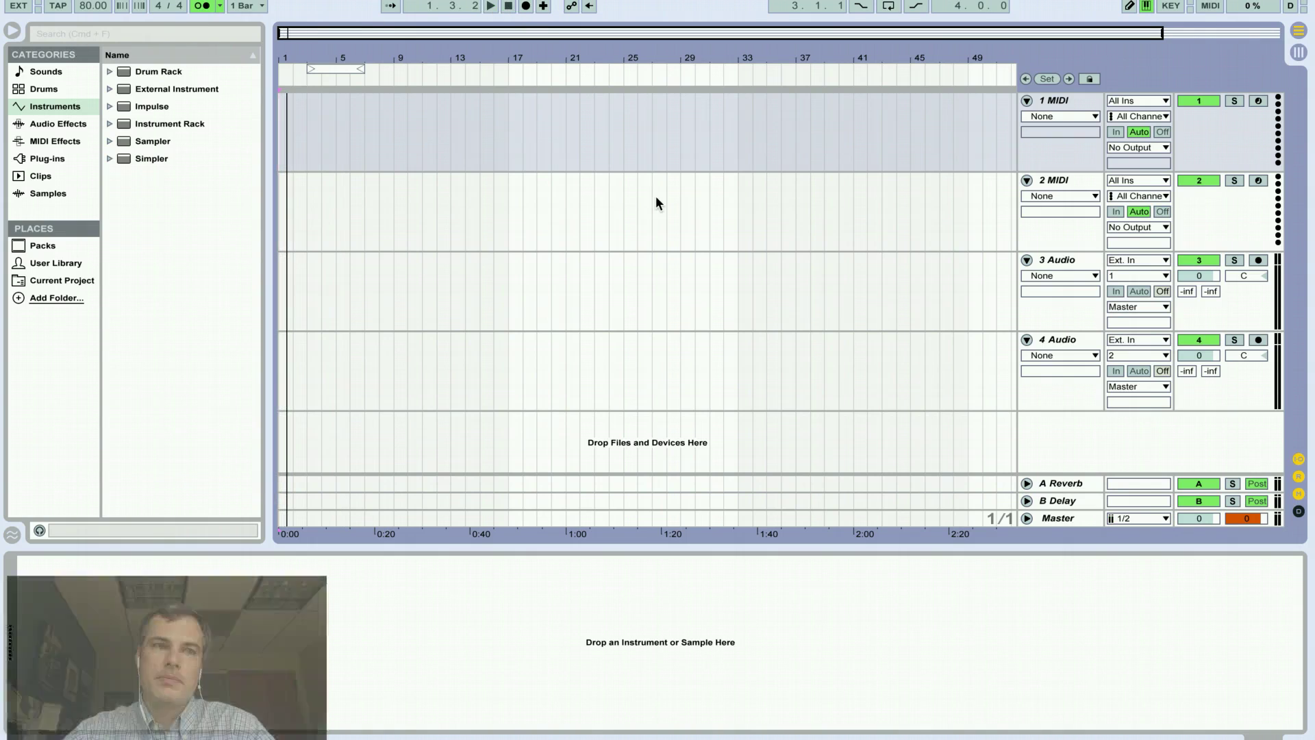
{"action": "key", "text": "super+Tab"}
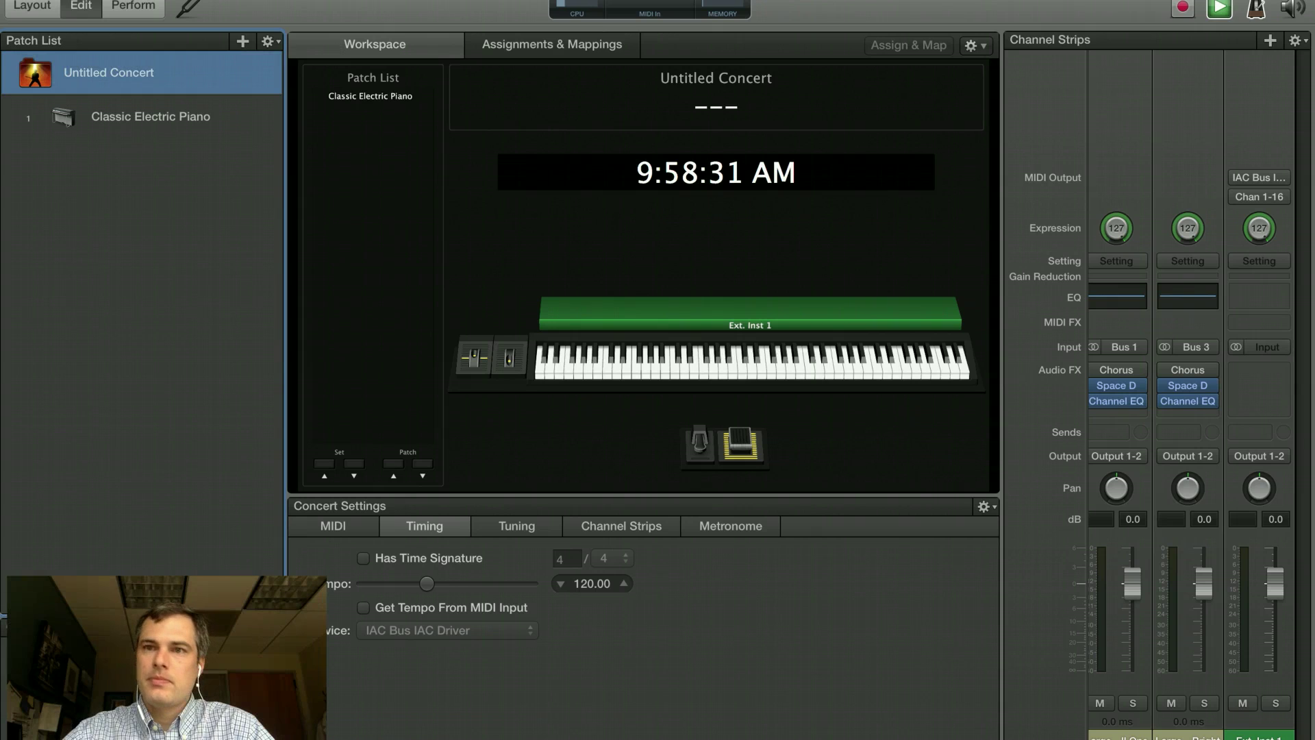
Step: Reopen Live's MIDI Sync preferences and expand the IAC Driver input to show Sync Type MIDI Clock
{"action": "key", "text": "super+Tab"}
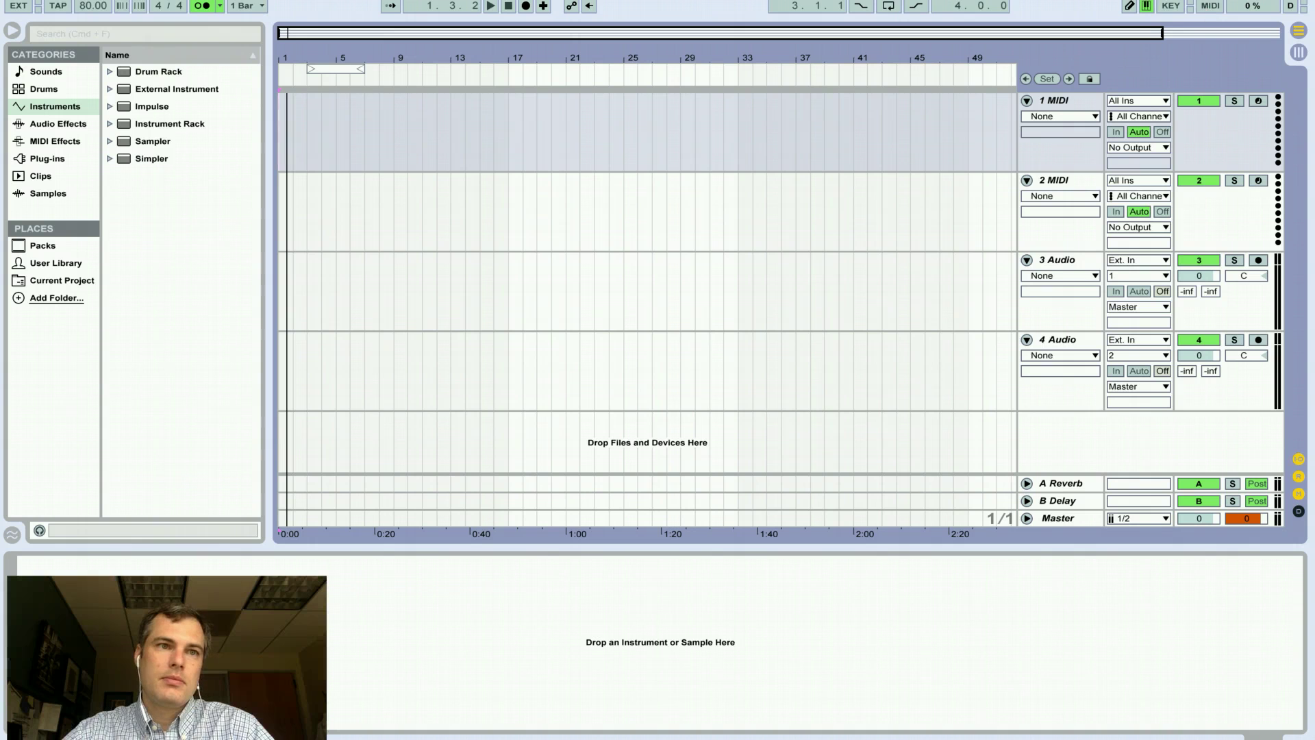
{"action": "left_click", "coordinate": [96, 2]}
{"action": "left_click", "coordinate": [75, 9]}
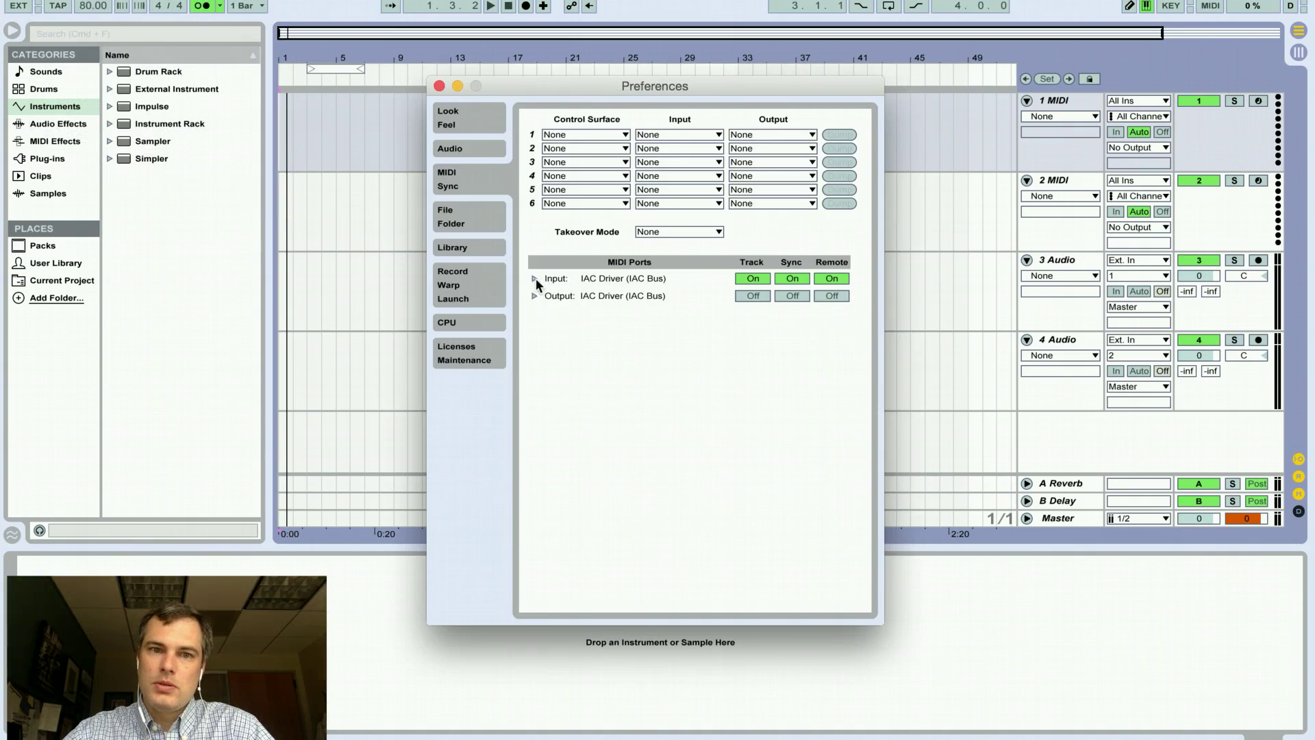
{"action": "left_click", "coordinate": [534, 279]}
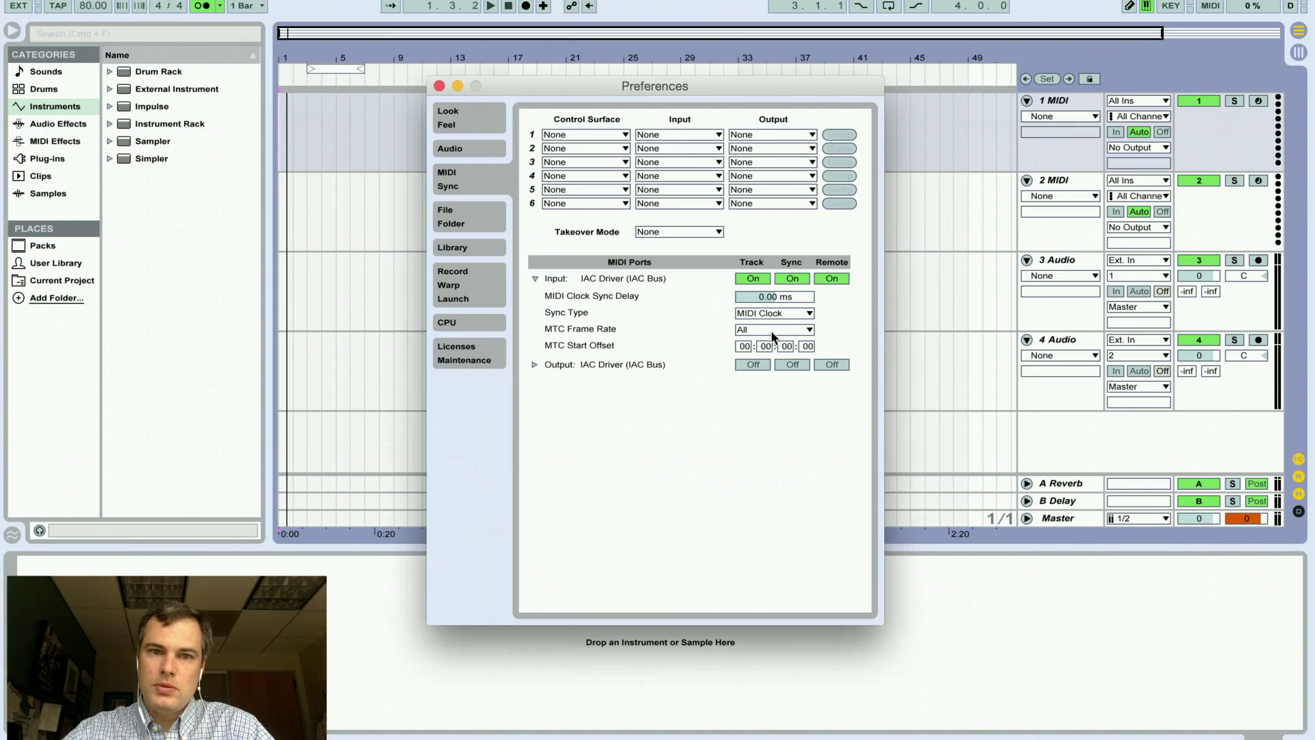
Step: On the Ext. Inst 1 strip's MIDI Output tab, check Send Start Message and uncheck Send Continue Message
{"action": "left_click", "coordinate": [439, 86]}
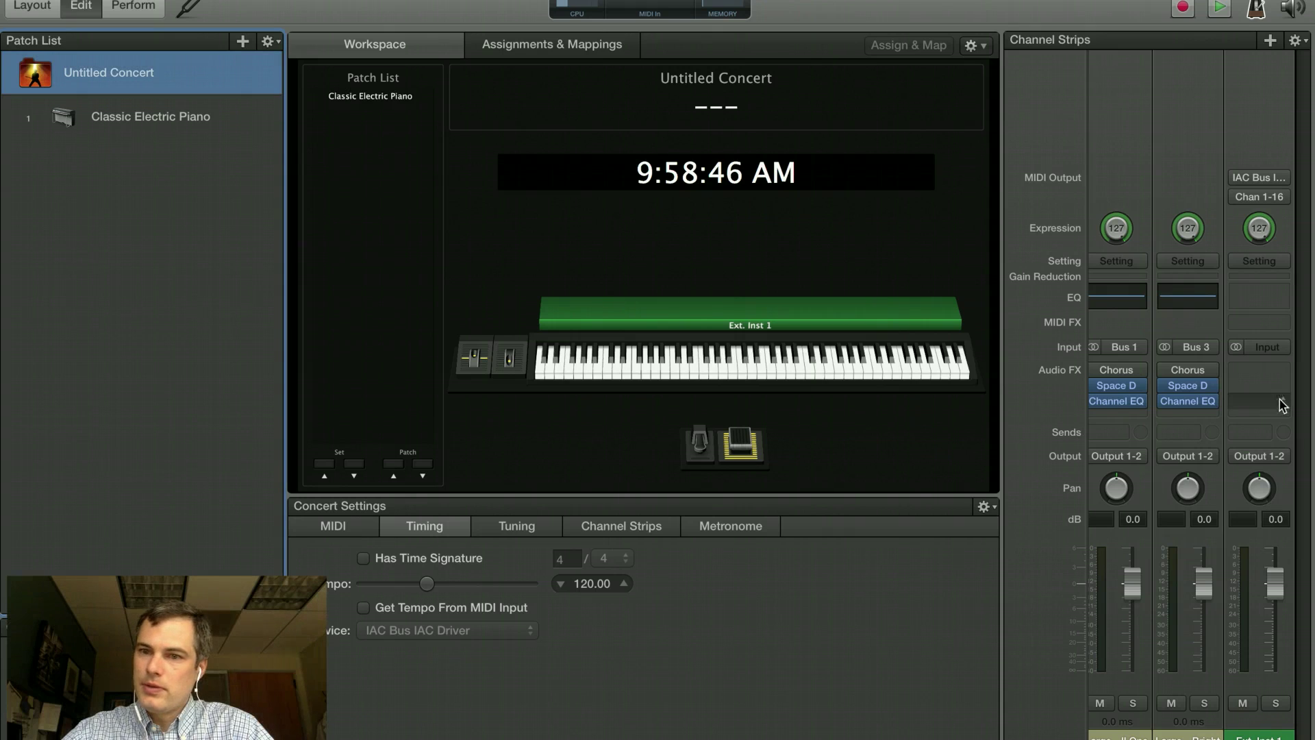
{"action": "left_click", "coordinate": [1263, 113]}
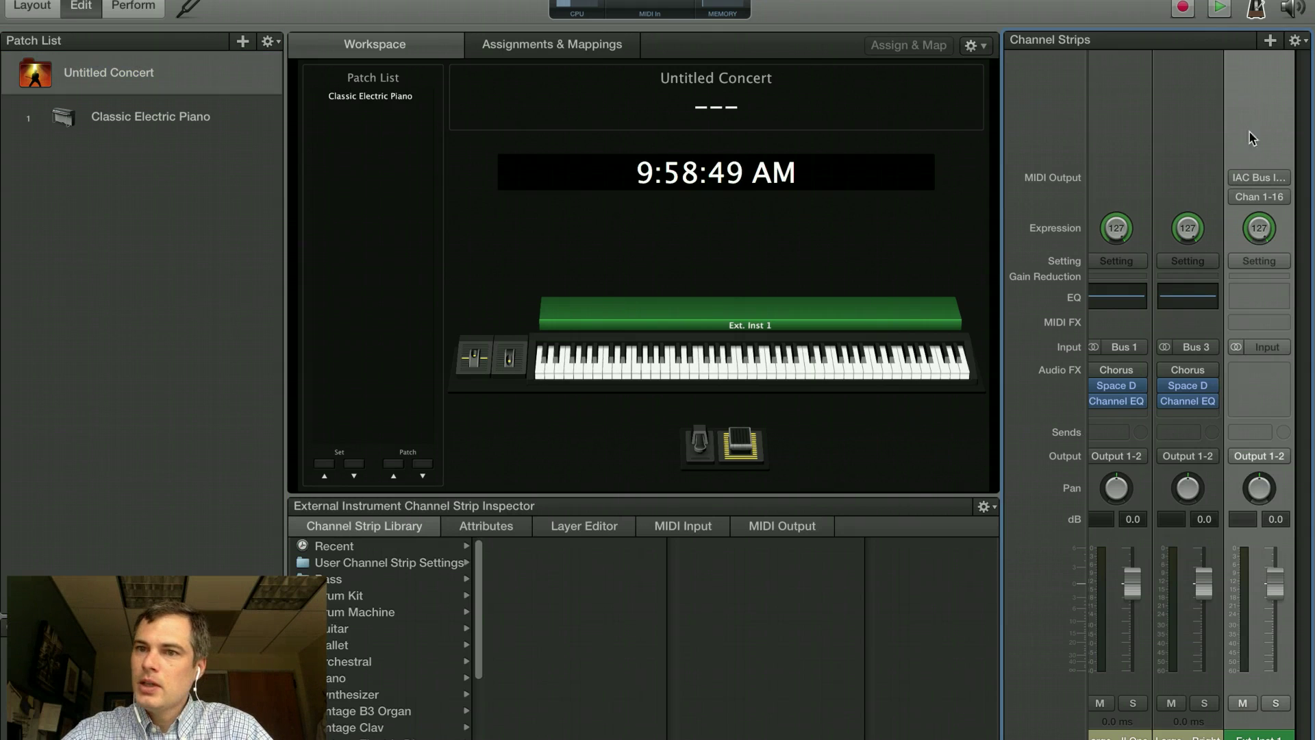
{"action": "left_click", "coordinate": [475, 528]}
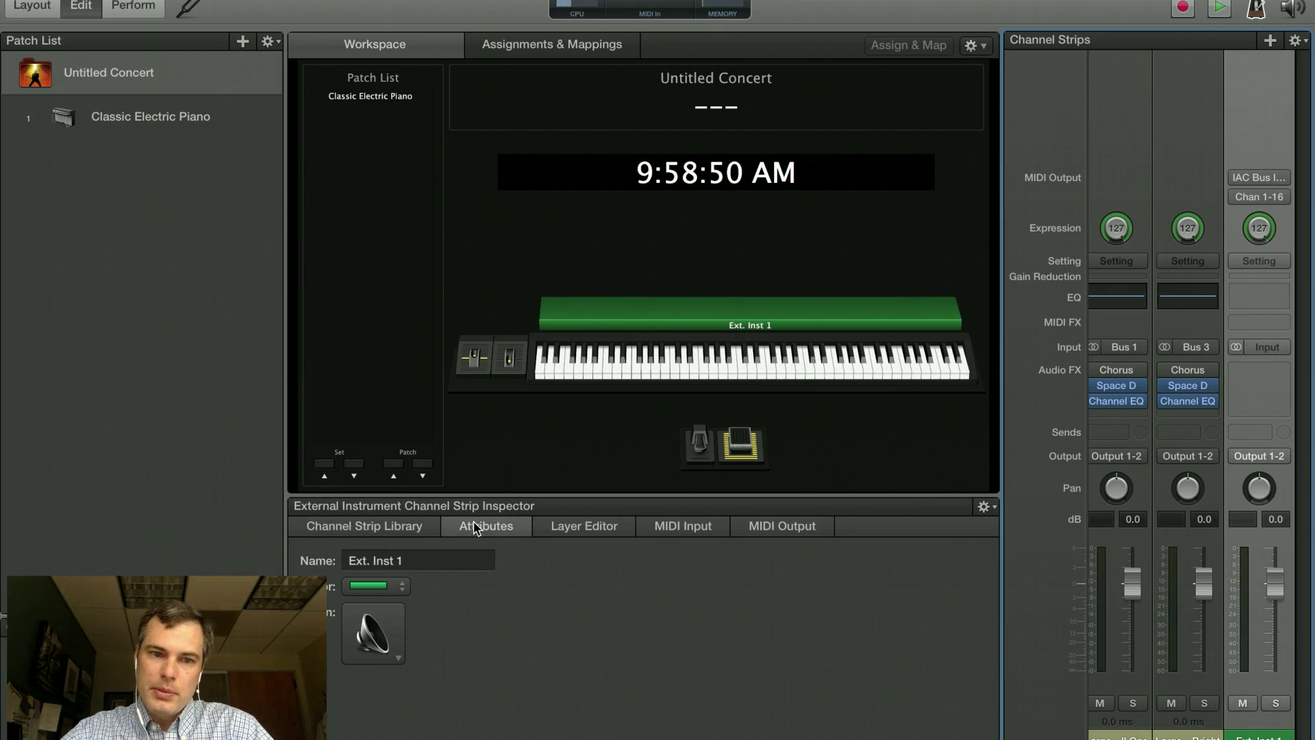
{"action": "left_click", "coordinate": [579, 528]}
{"action": "left_click", "coordinate": [772, 523]}
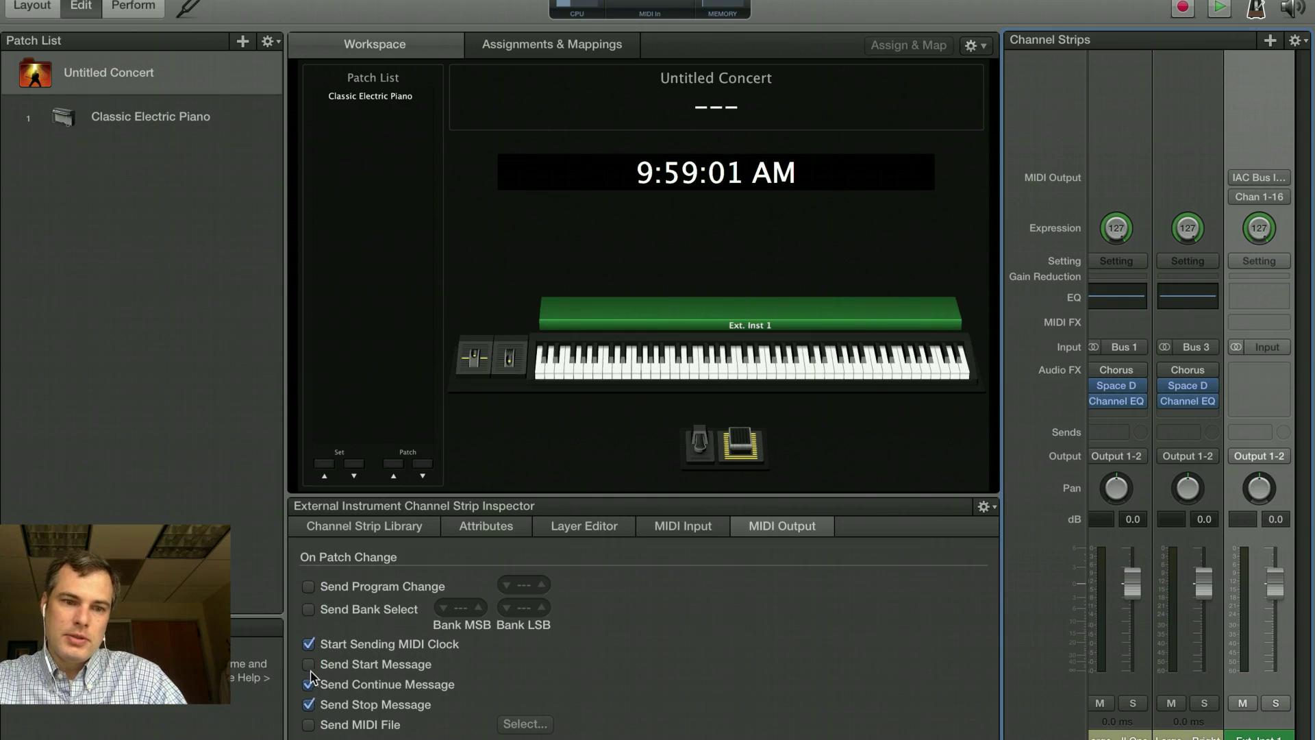
{"action": "left_click", "coordinate": [308, 684]}
{"action": "left_click", "coordinate": [308, 663]}
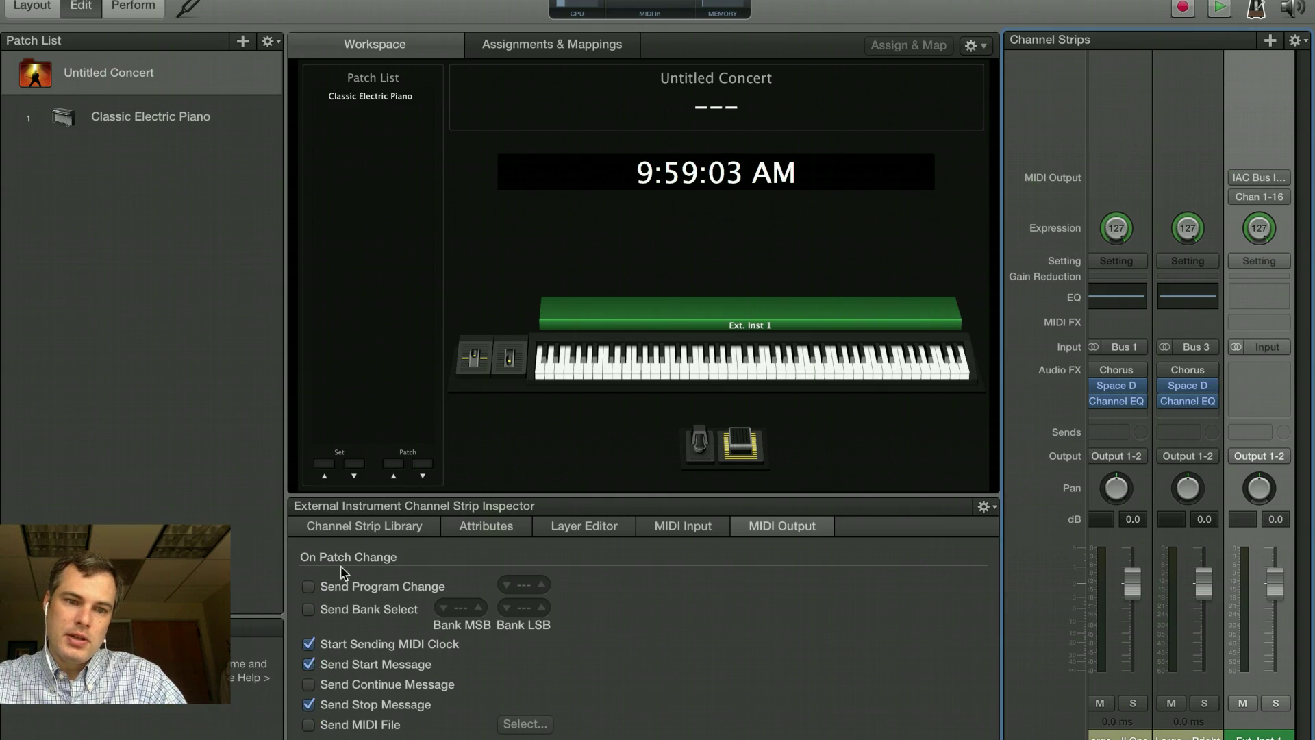
{"action": "left_click_drag", "start_coordinate": [182, 543], "coordinate": [222, 579]}
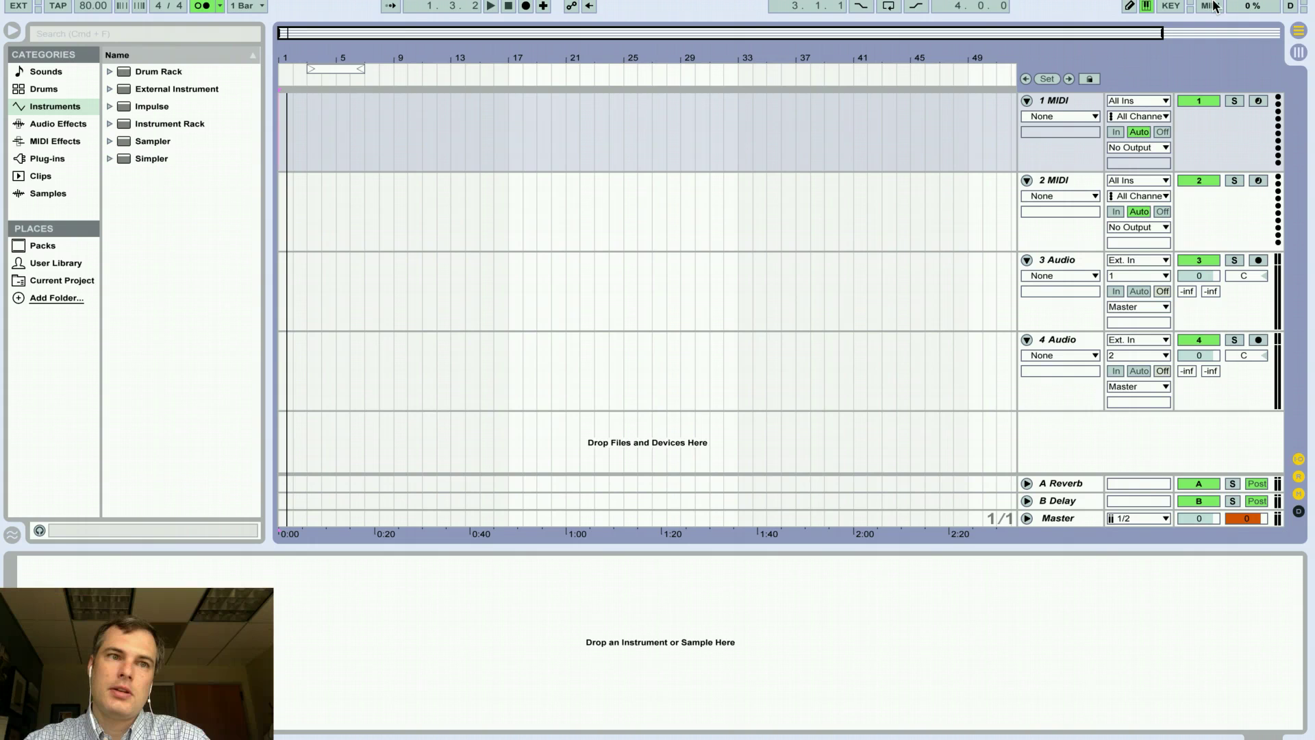
Step: Test Live's playback, turn the metronome off, and enable EXT external sync
{"action": "left_click", "coordinate": [490, 7]}
{"action": "key", "text": "space"}
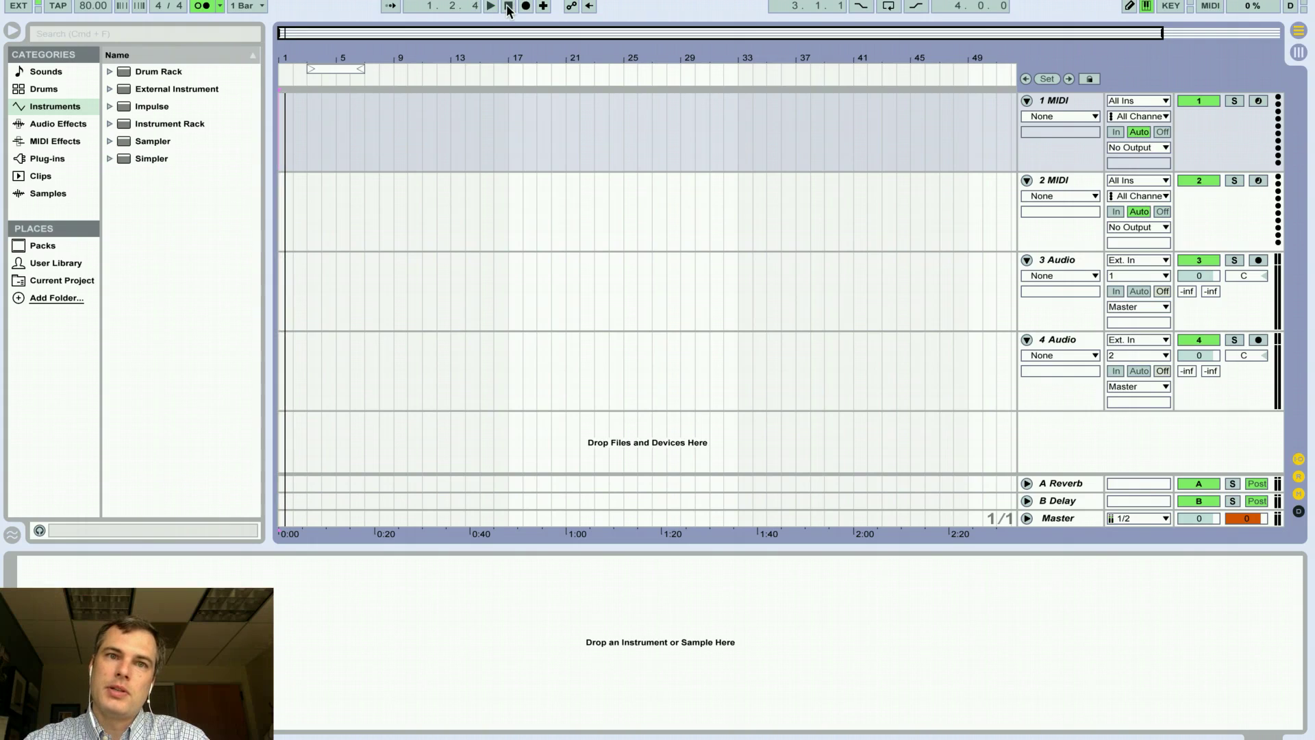
{"action": "left_click", "coordinate": [202, 6]}
{"action": "left_click", "coordinate": [18, 7]}
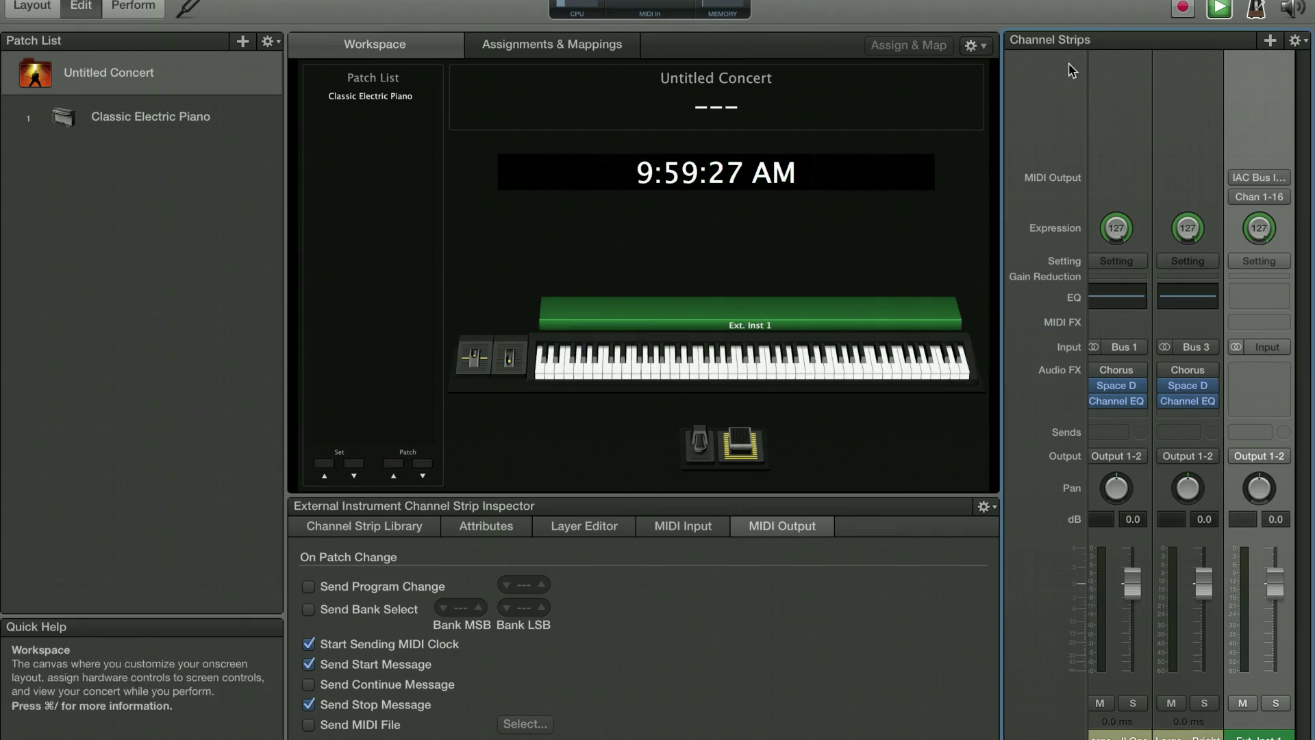
Step: Start, stop and restart MainStage playback while Live follows the IAC Bus clock
{"action": "left_click", "coordinate": [1219, 8]}
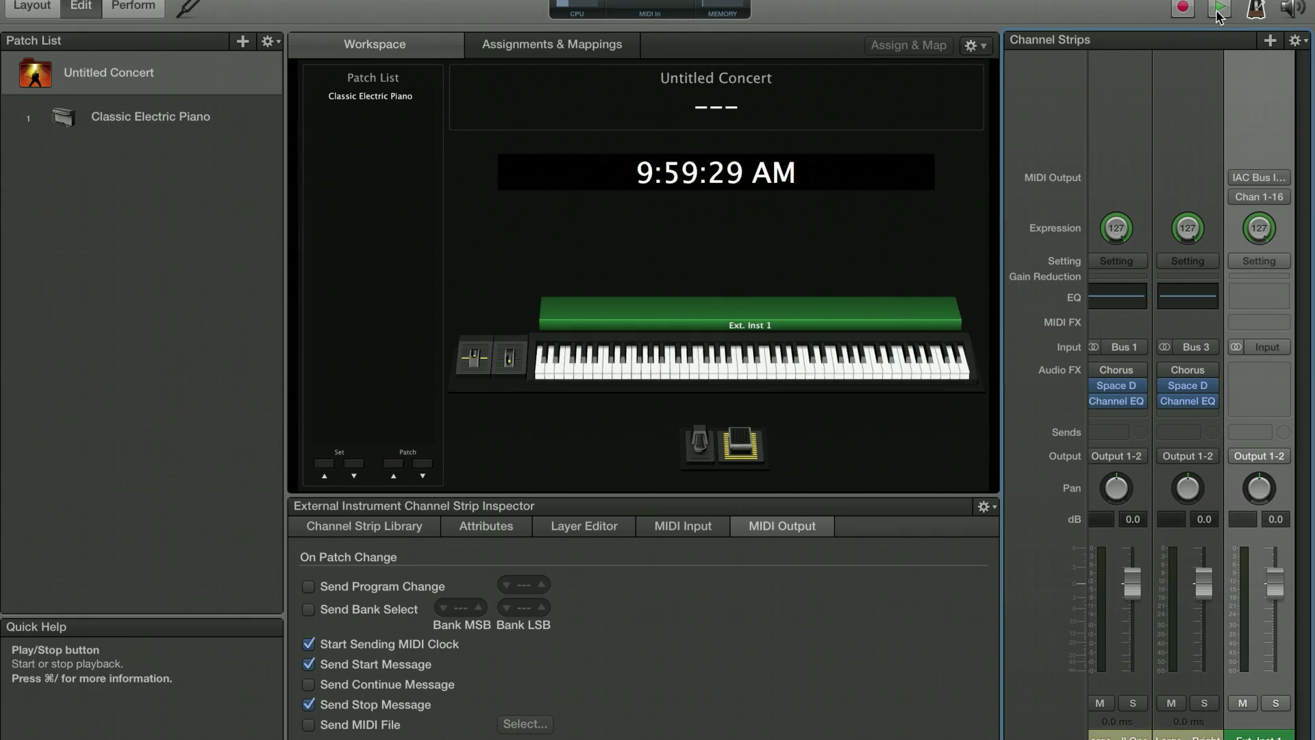
{"action": "left_click", "coordinate": [1220, 8]}
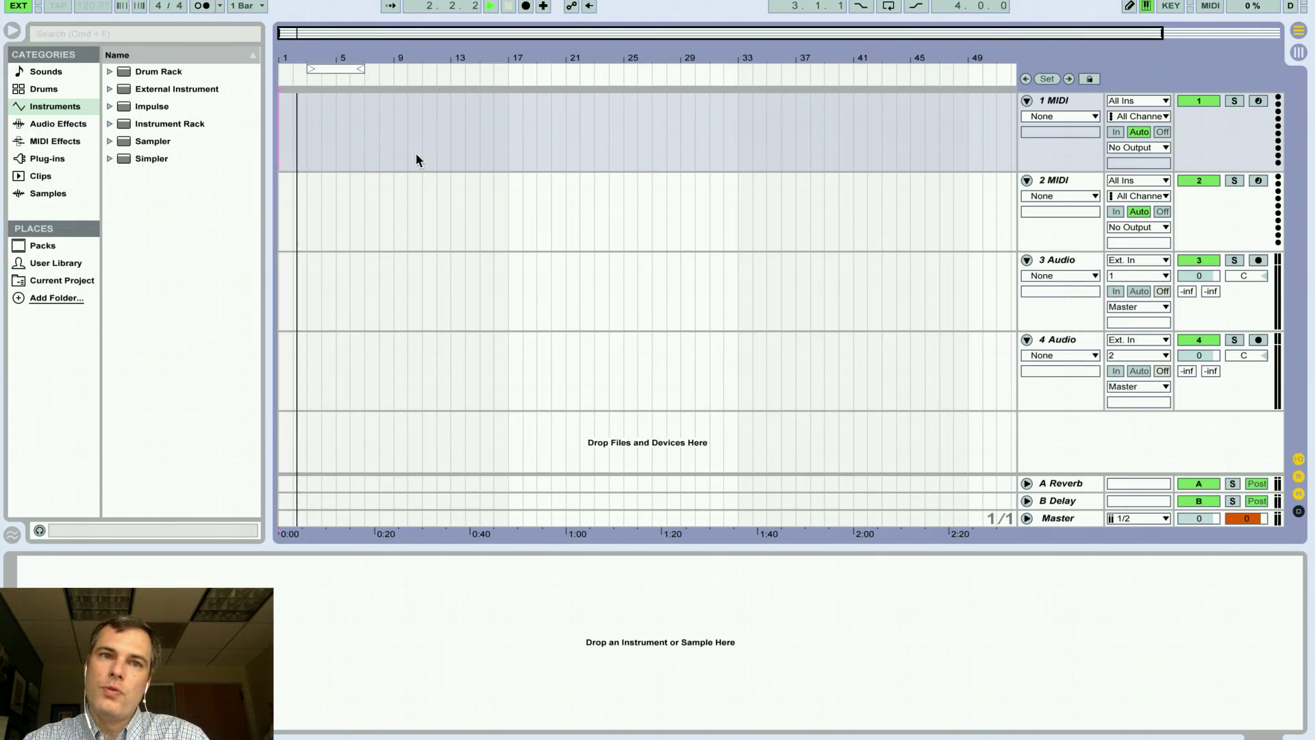
{"action": "key", "text": "super+Tab"}
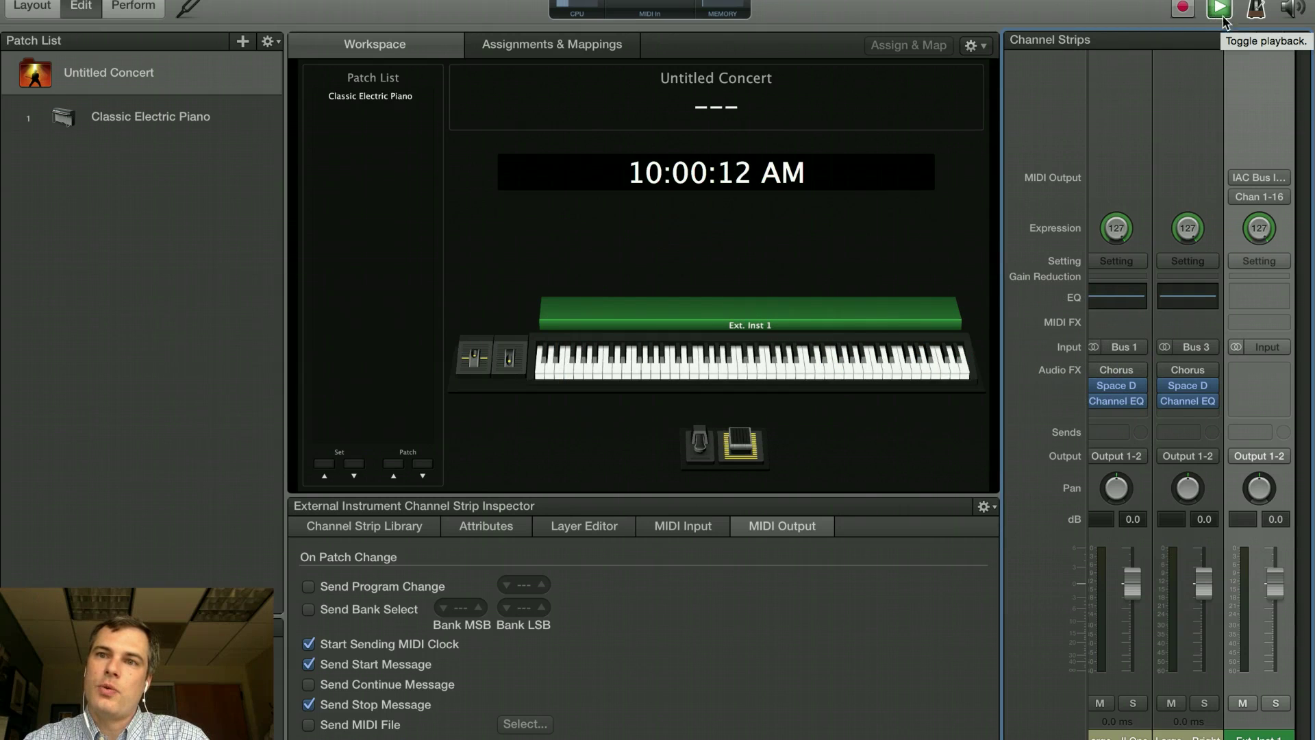
{"action": "left_click", "coordinate": [1221, 9]}
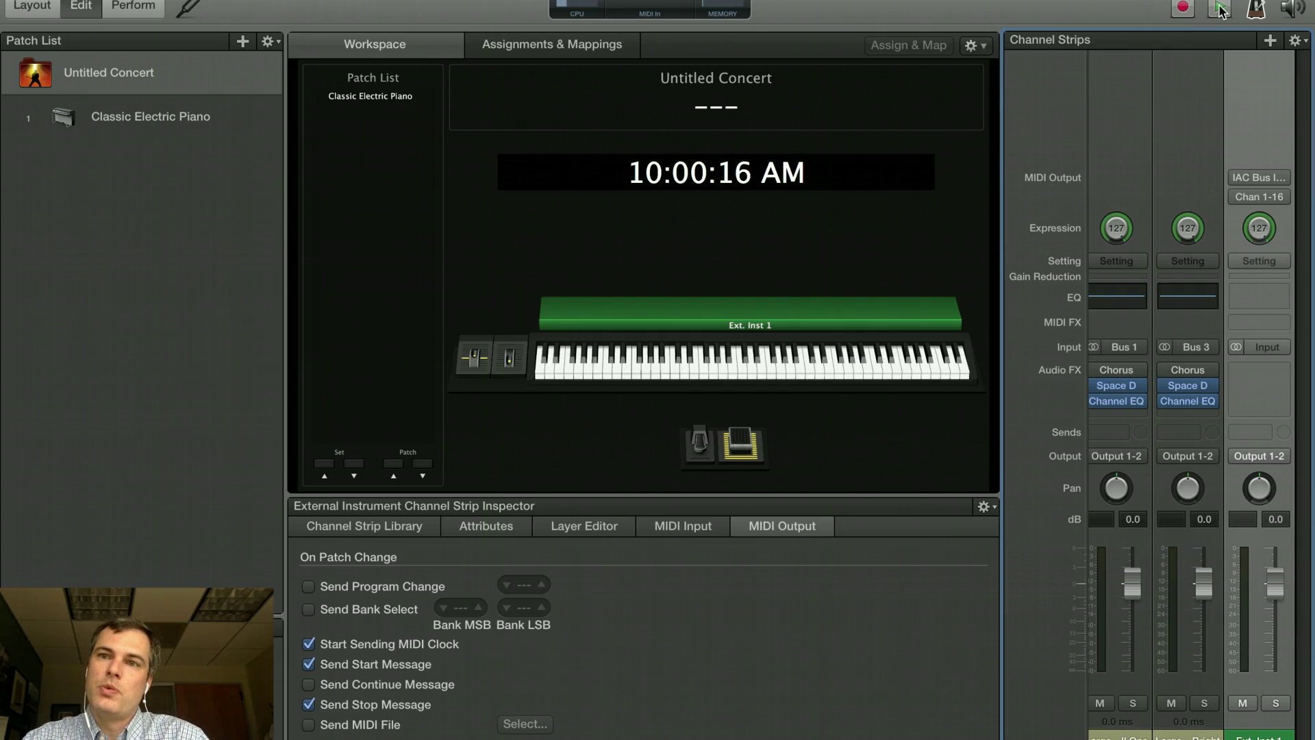
{"action": "left_click", "coordinate": [1220, 9]}
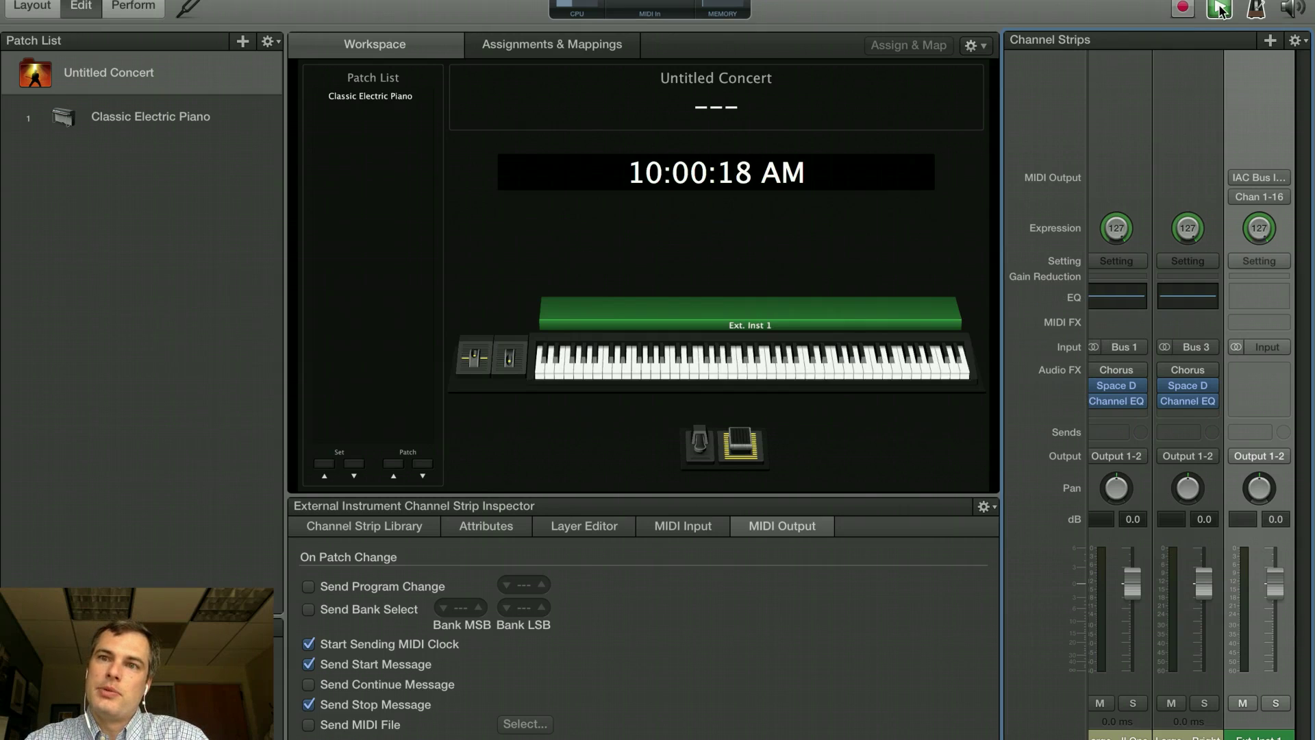